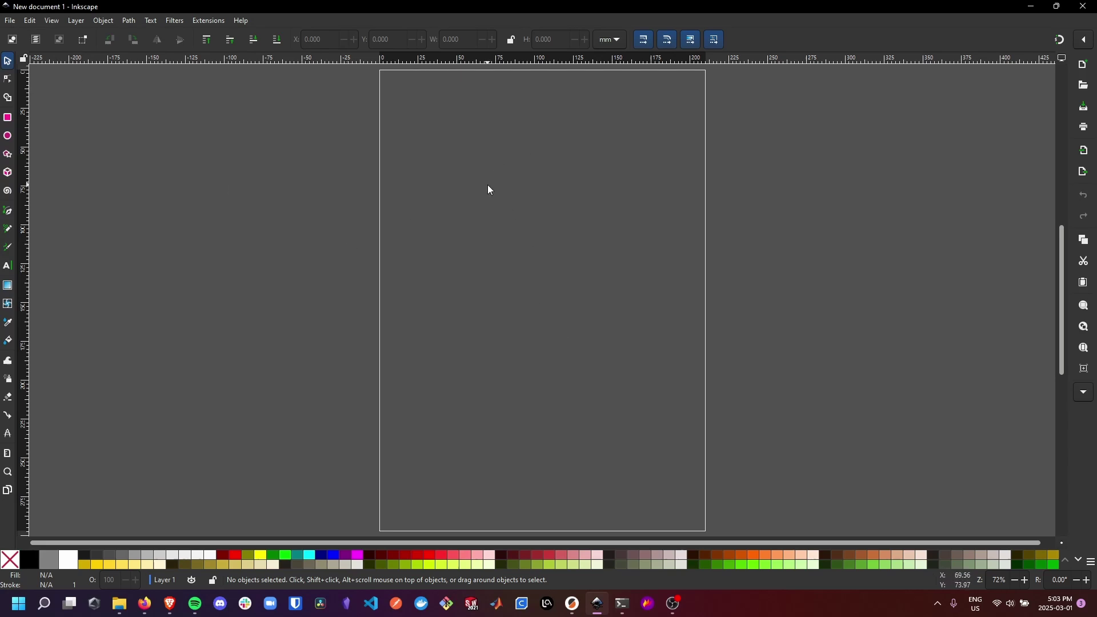
Set the page width and height to 300 mm in Document Properties.
click(10, 20)
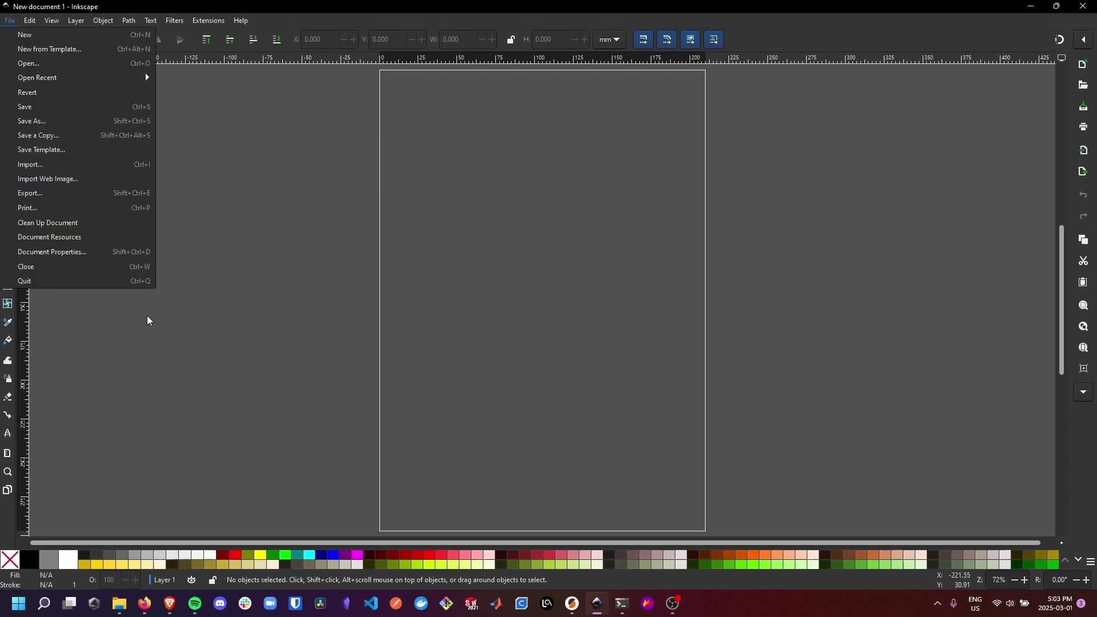
click(94, 256)
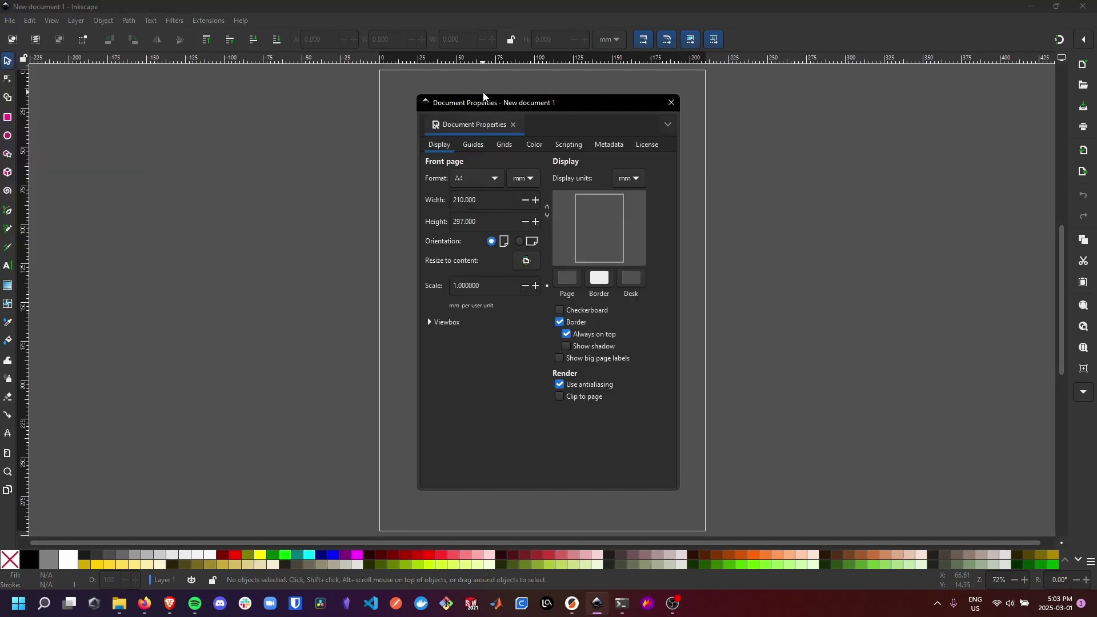
drag(481, 110, 165, 110)
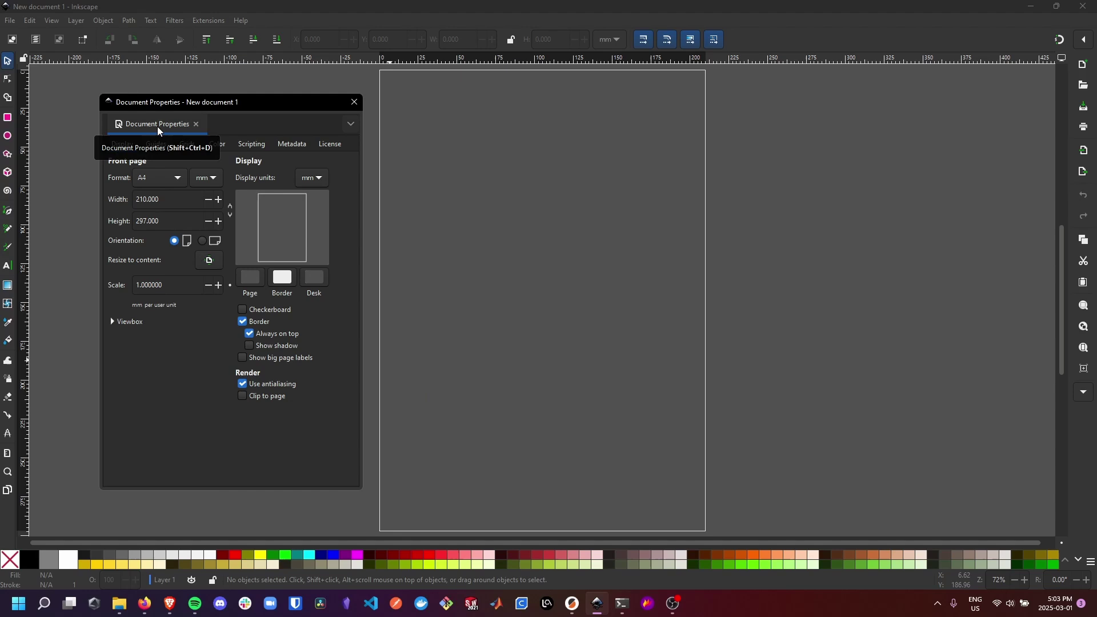
double_click(140, 200)
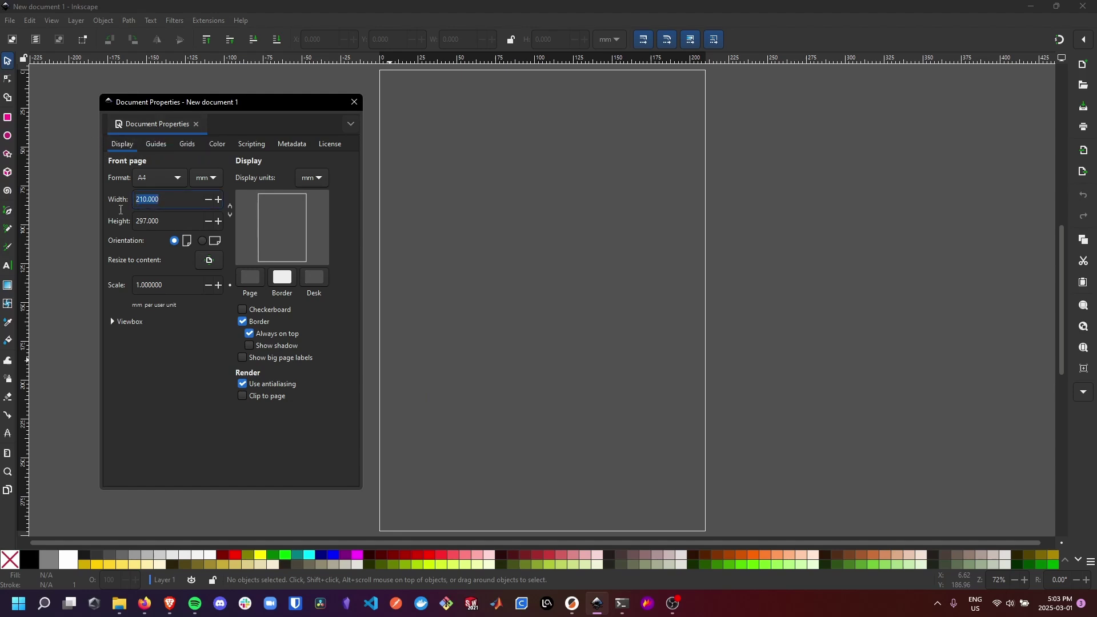
text(300)
key(Return)
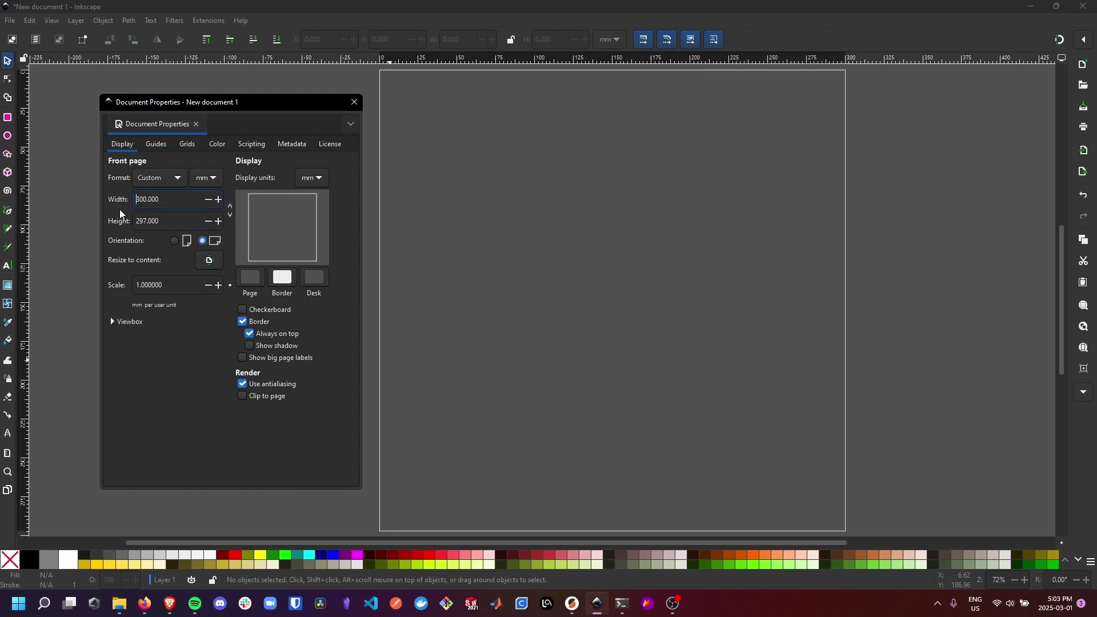
double_click(145, 222)
text(300)
key(Return)
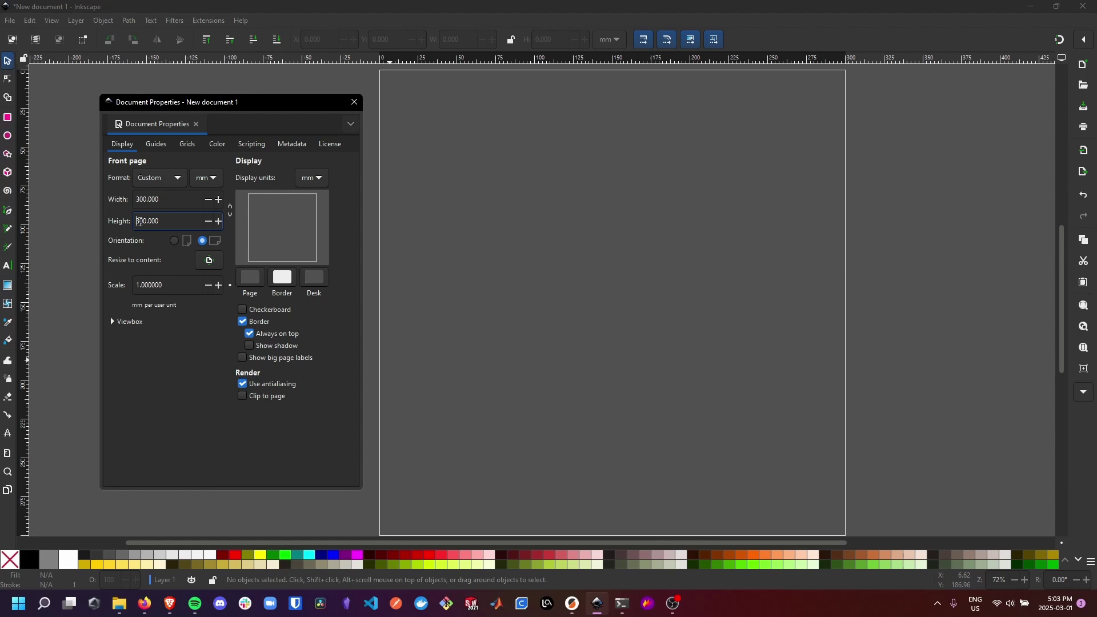
Add a rectangular grid to the page and centre the view on it.
click(183, 148)
click(163, 181)
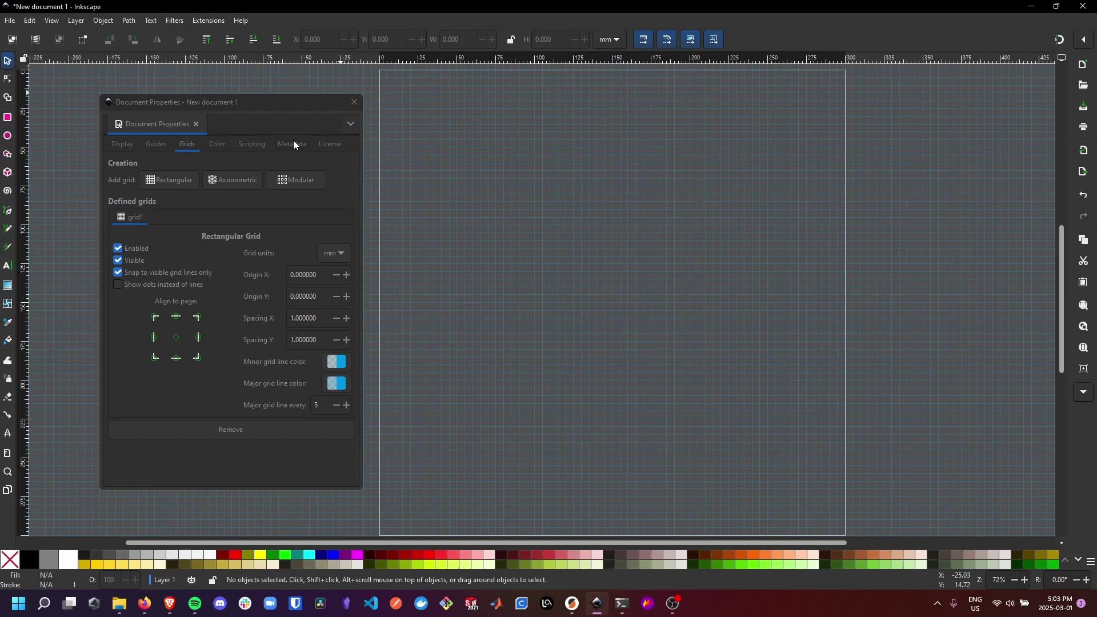
click(355, 102)
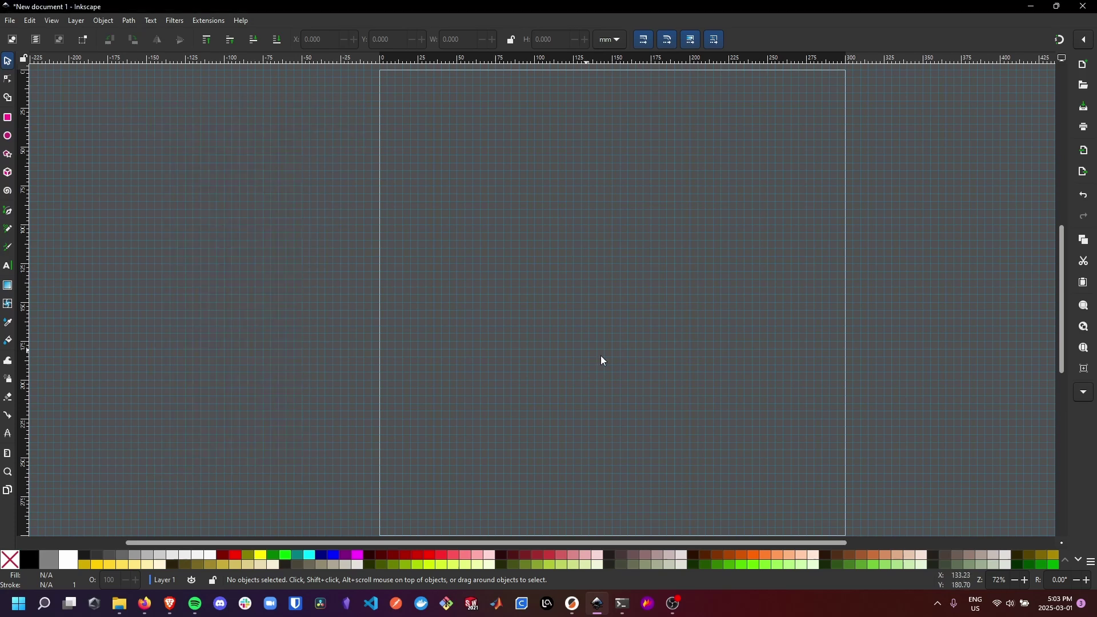
drag(600, 338, 456, 372)
drag(583, 309, 511, 284)
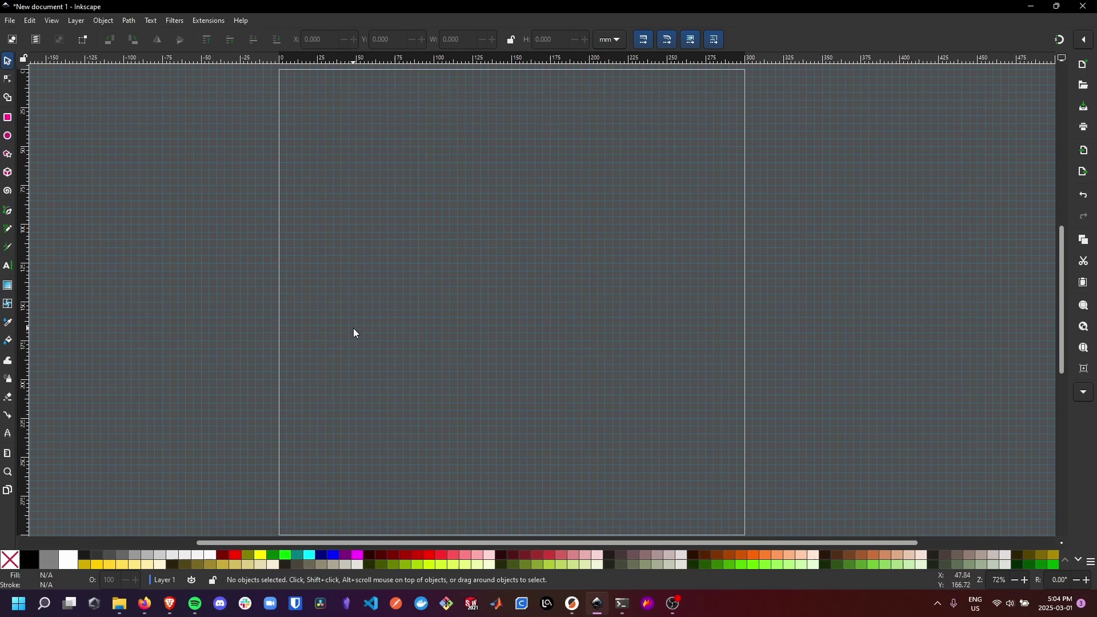
Save the document as laser_demo.svg with Save As.
click(10, 20)
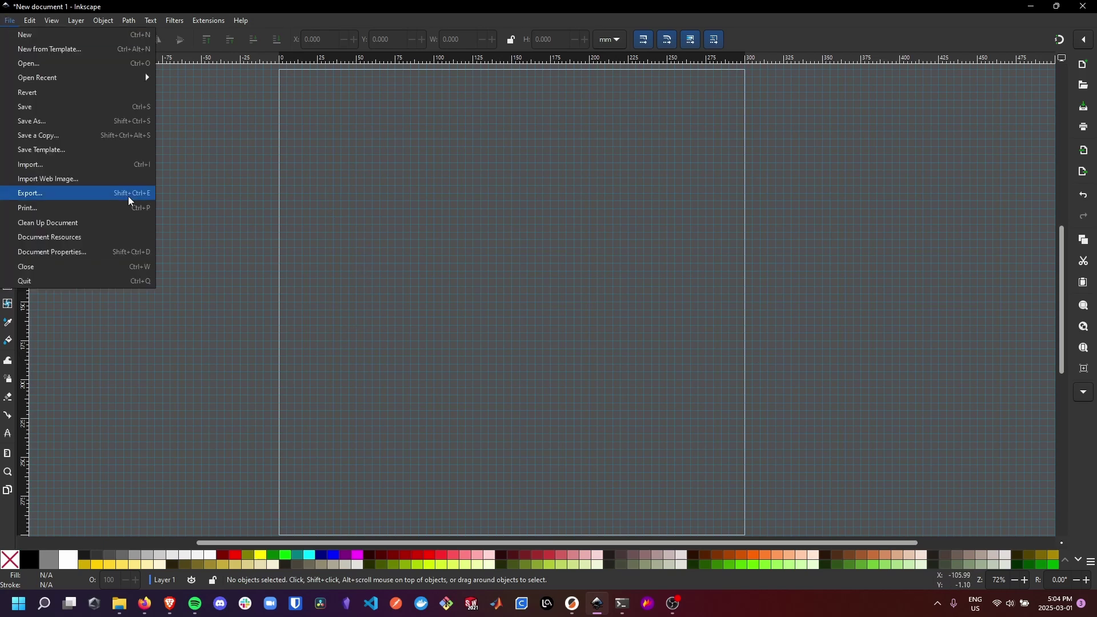
click(64, 122)
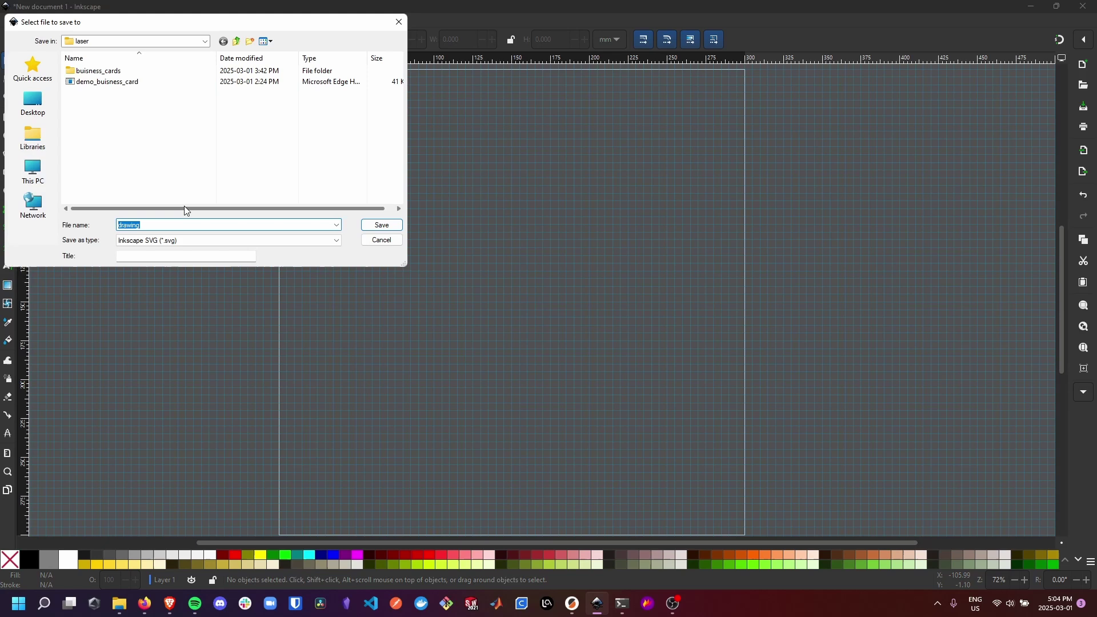
text(laser_demo)
key(Return)
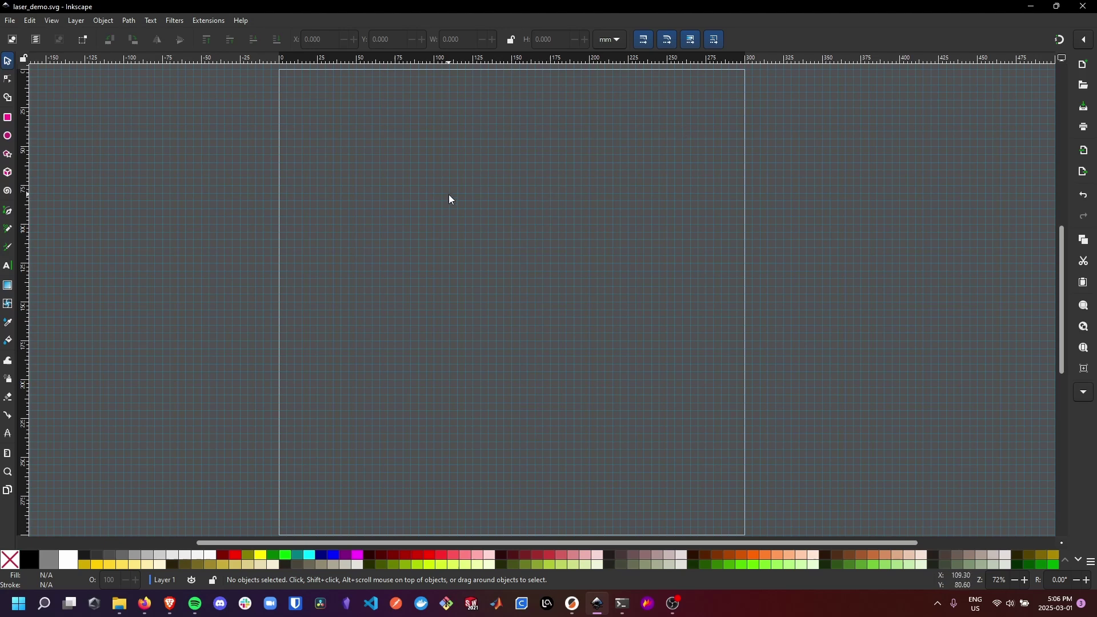
Draw a rectangle near the page centre and thicken its outline to 0.444 mm.
click(7, 118)
drag(428, 222, 622, 352)
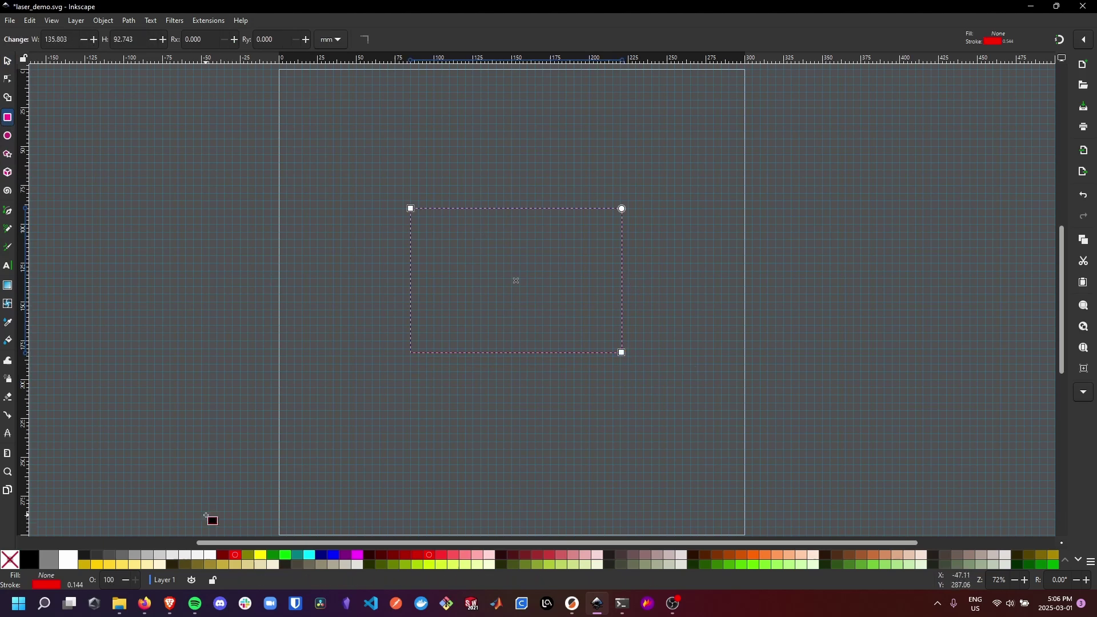
right_click(621, 210)
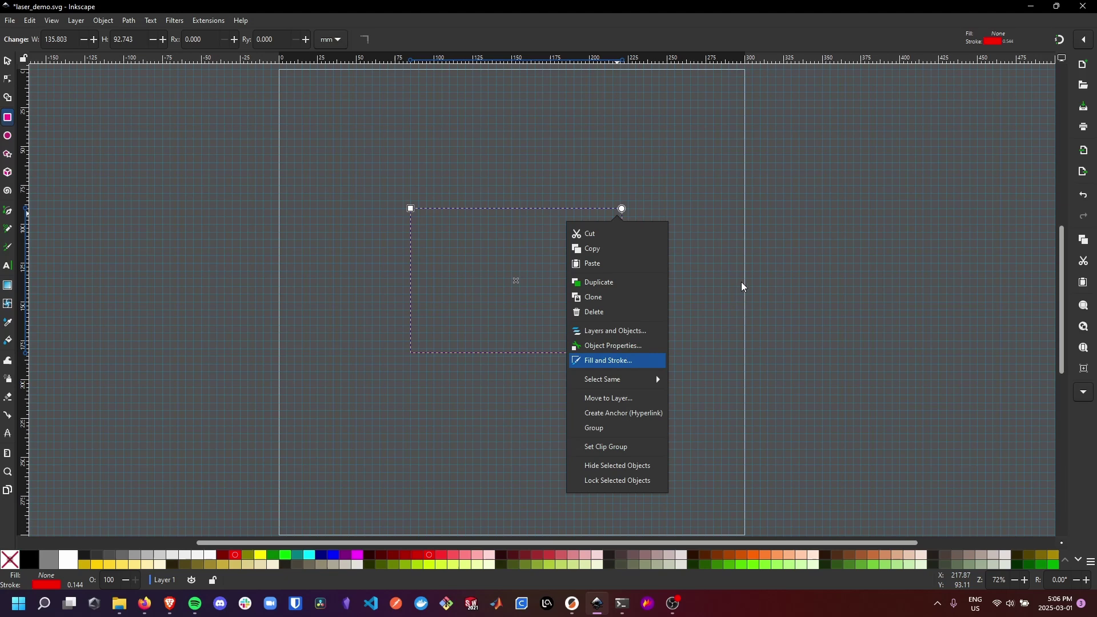
key(Return)
click(955, 86)
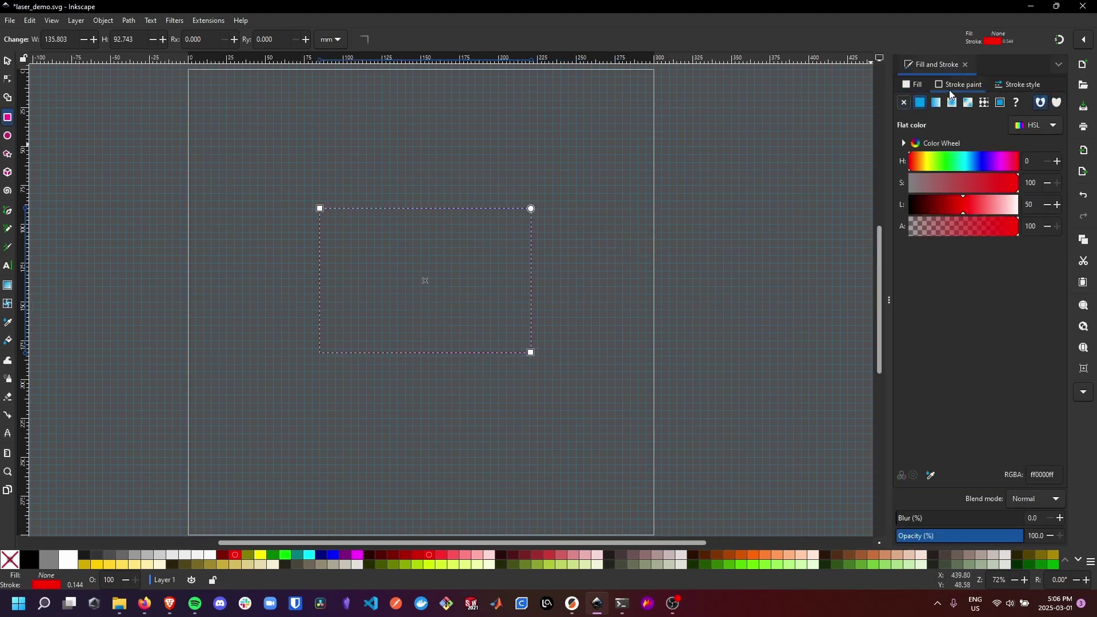
click(1023, 85)
click(974, 107)
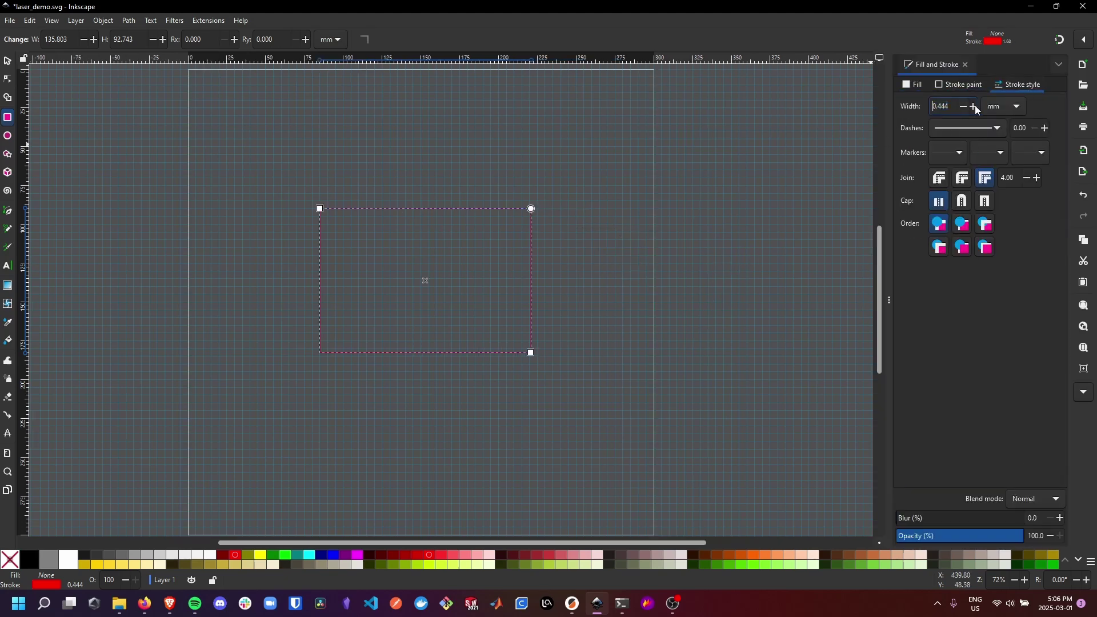
Resize the rectangle to 80 × 50 mm and move it to X 120, Y 120 mm.
click(7, 61)
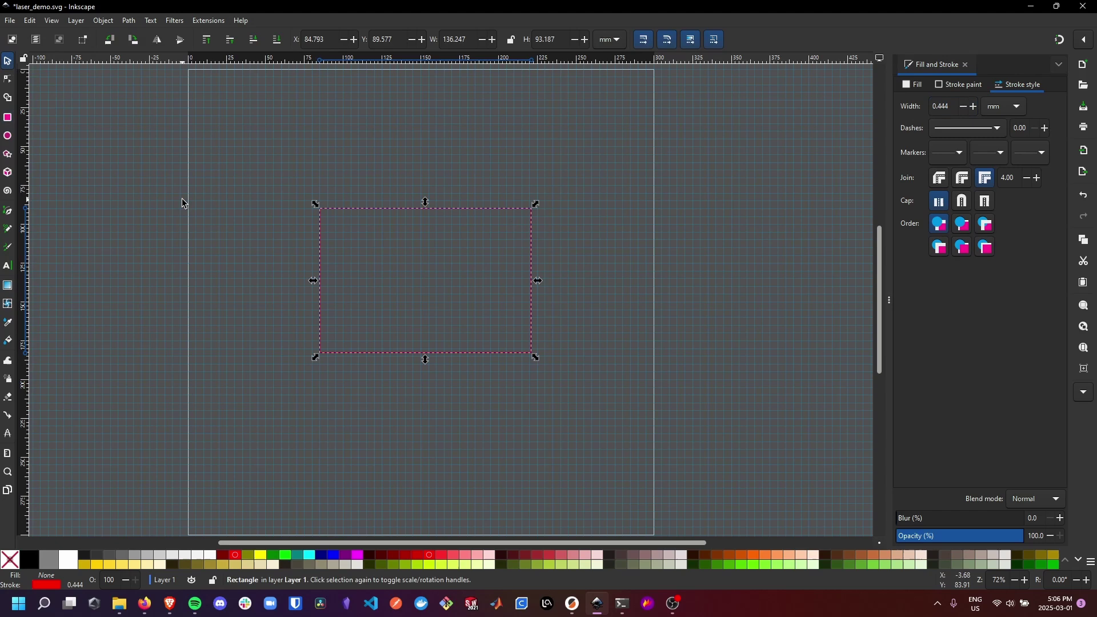
click(379, 248)
click(405, 209)
drag(465, 36, 423, 42)
text(80)
key(Return)
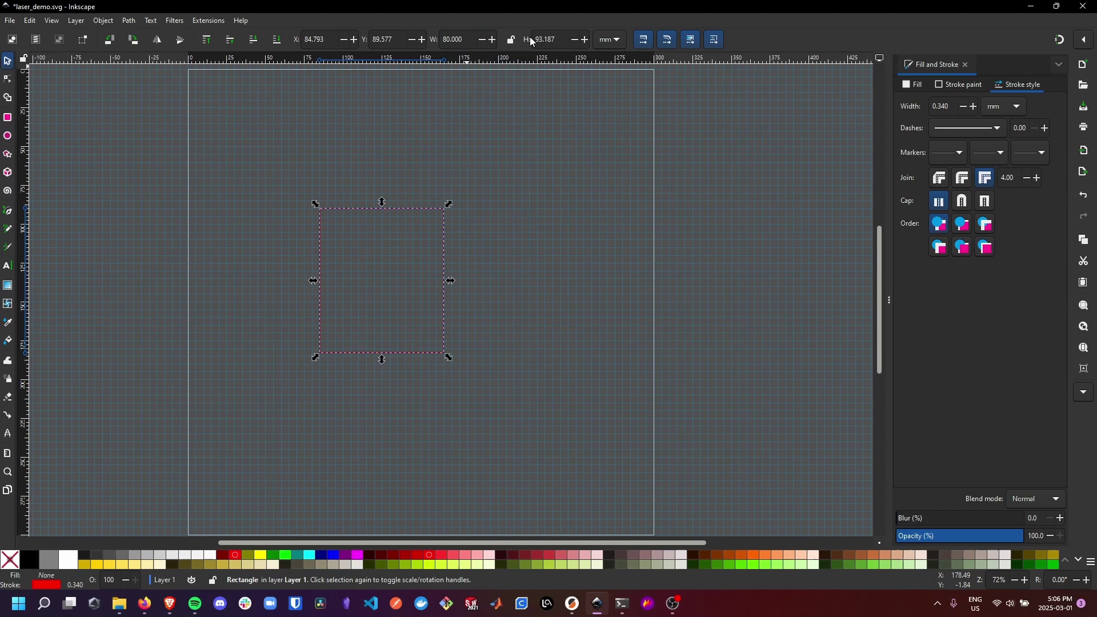
drag(532, 42, 518, 39)
text(50)
key(Return)
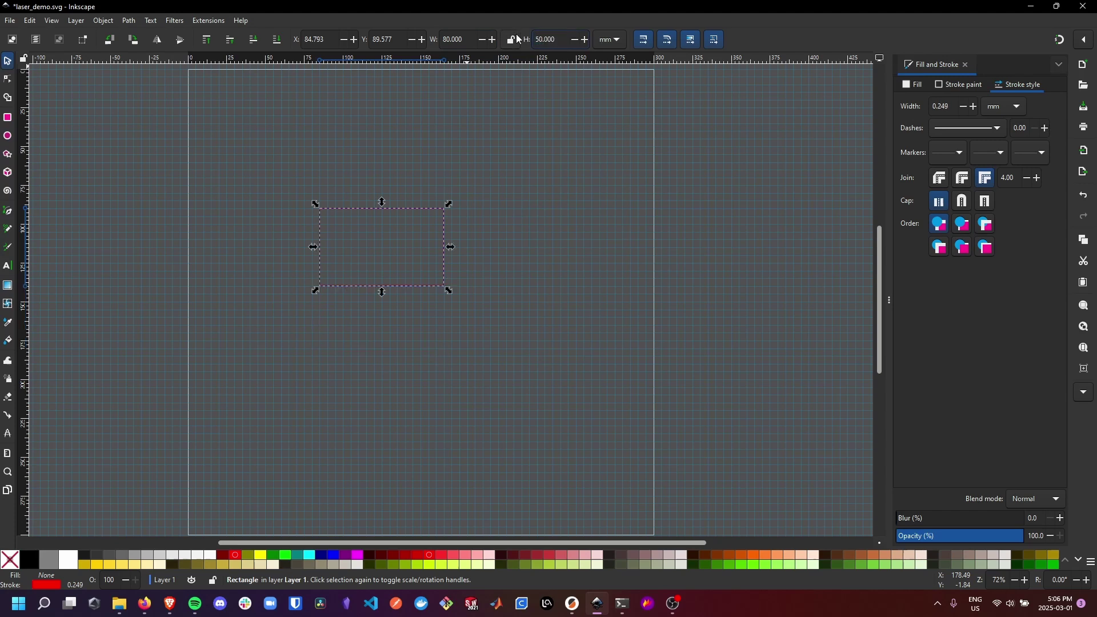
drag(331, 40, 278, 44)
text(120)
key(Tab)
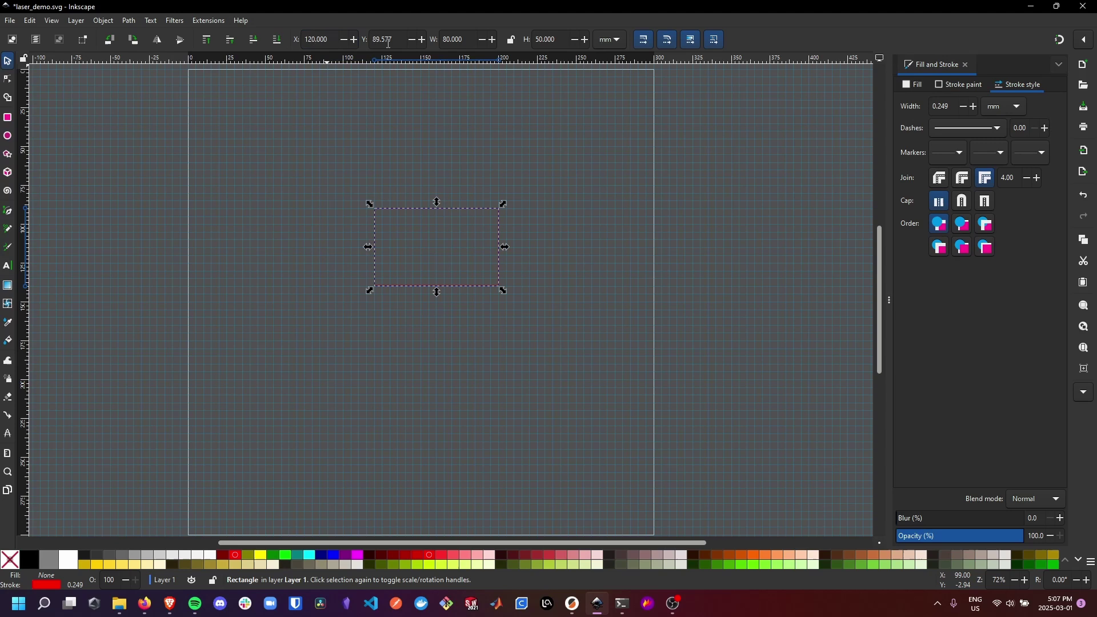
text(120)
key(Return)
Raise the rectangle's outline width to 0.649 mm and inspect the result.
click(707, 217)
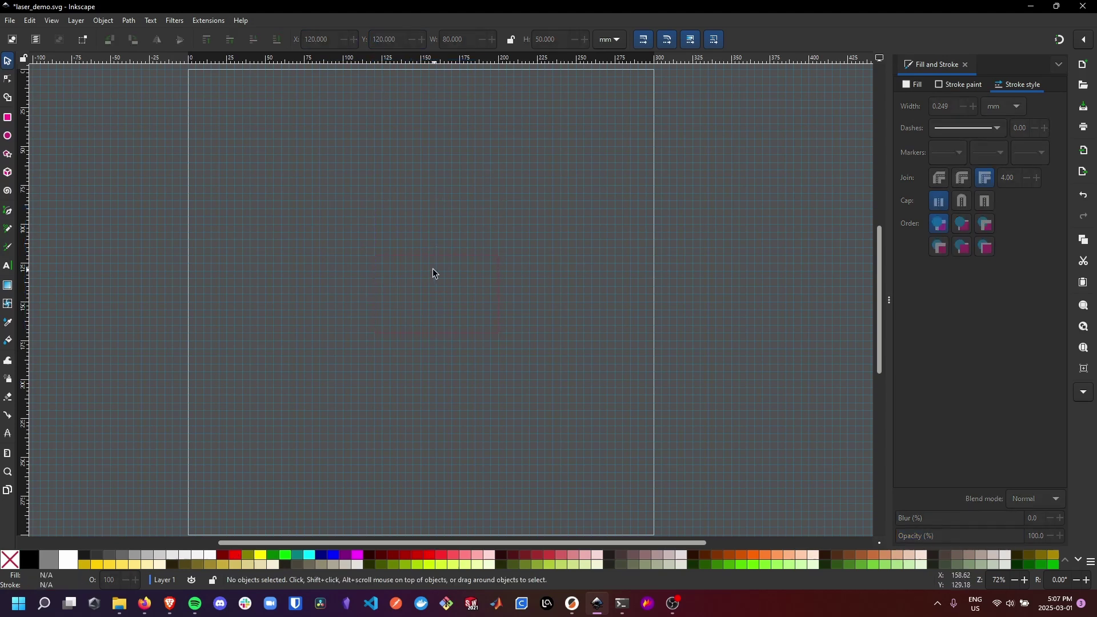
click(453, 258)
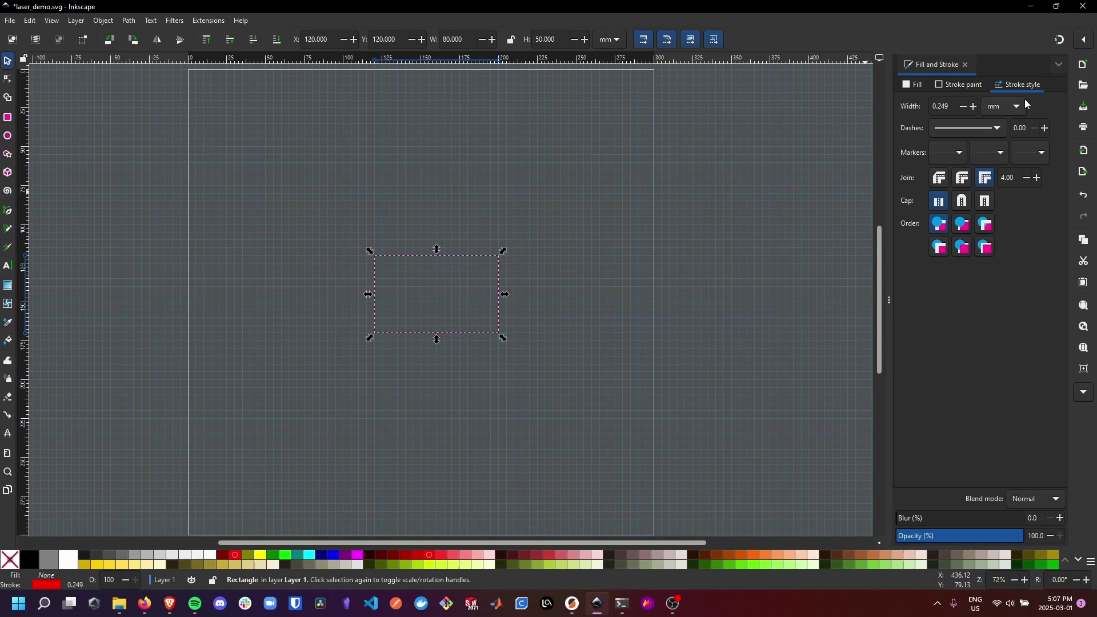
click(975, 107)
click(974, 107)
click(974, 106)
click(974, 106)
click(705, 184)
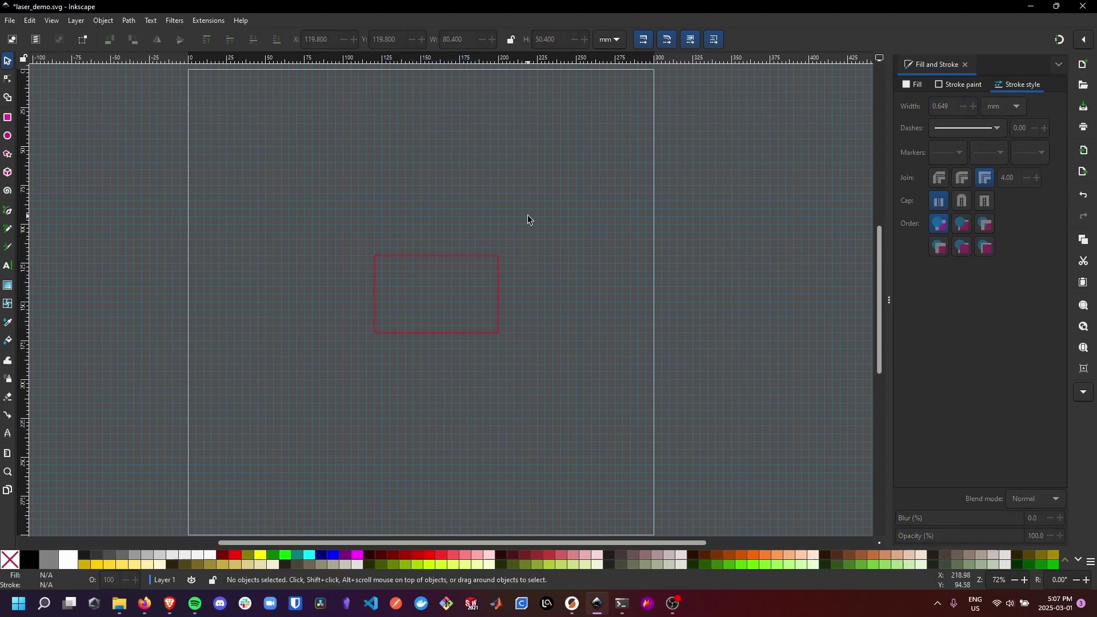
drag(320, 217, 567, 402)
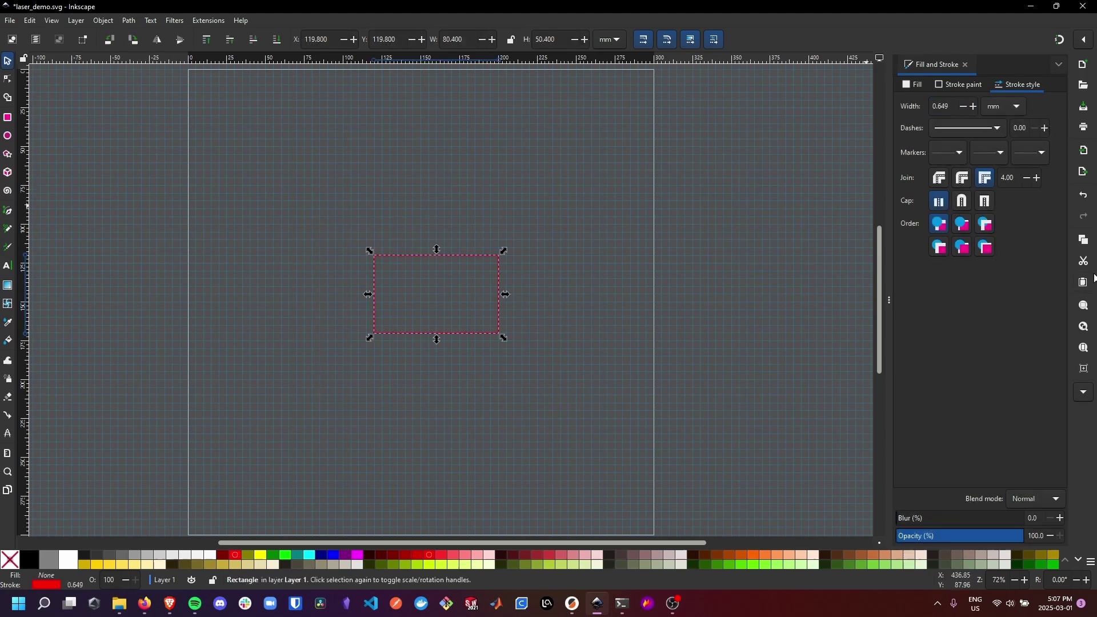
click(1084, 305)
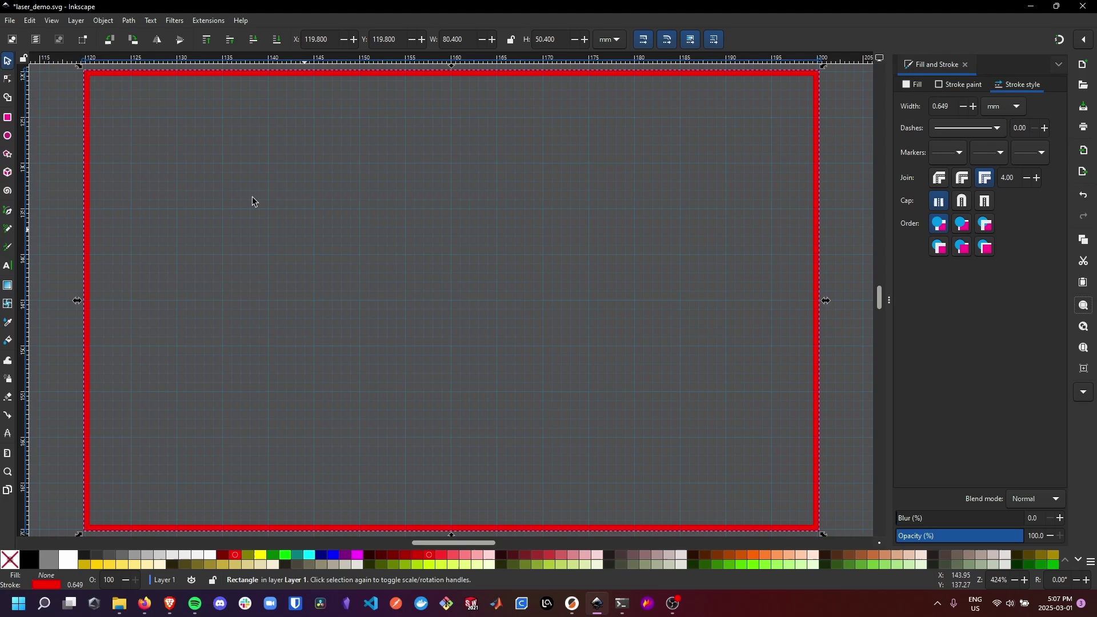
click(1015, 581)
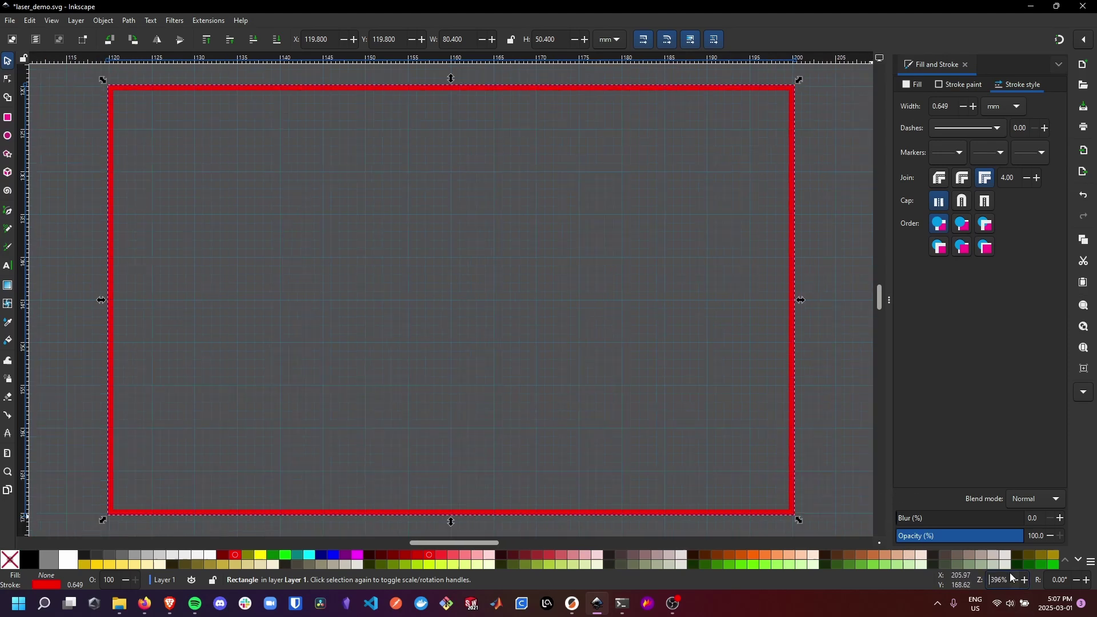
click(1017, 581)
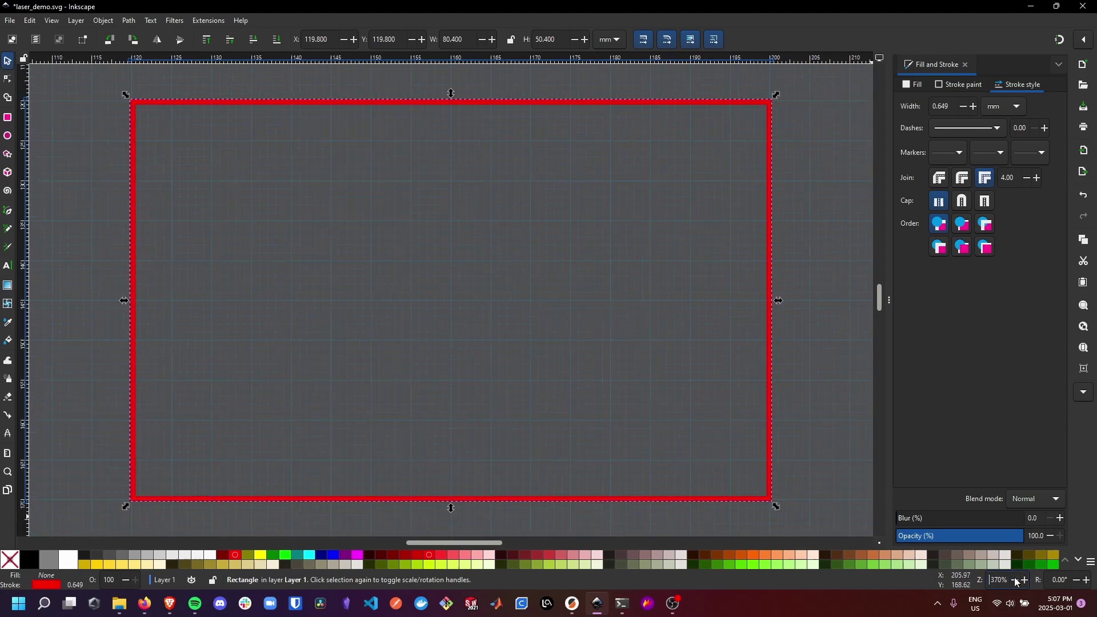
click(821, 176)
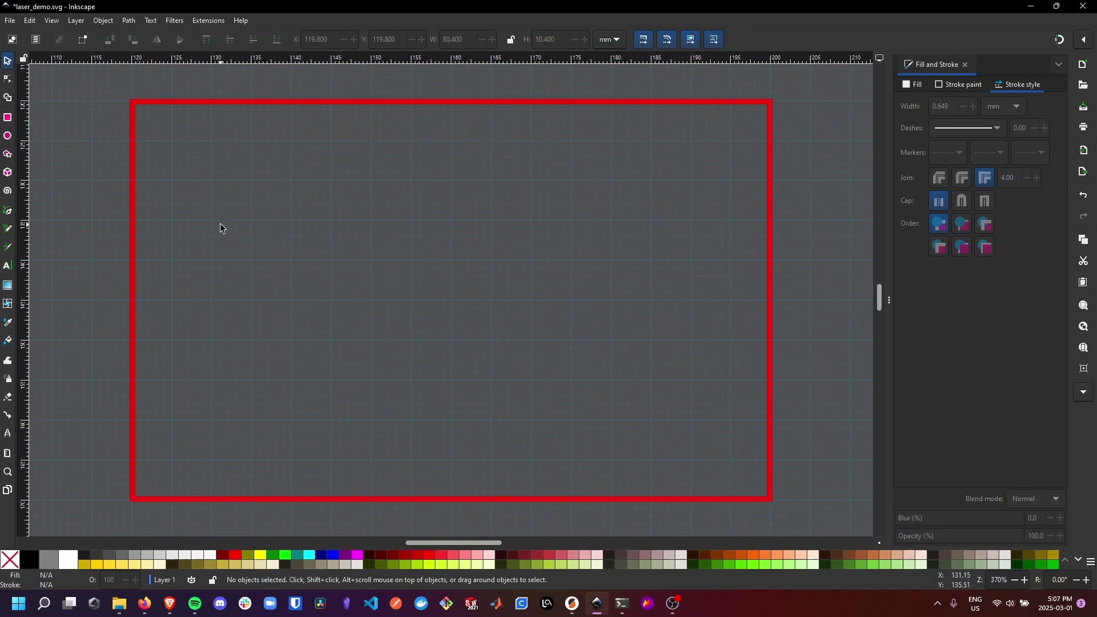
Apply the Corners path effect to the red rectangle.
click(183, 104)
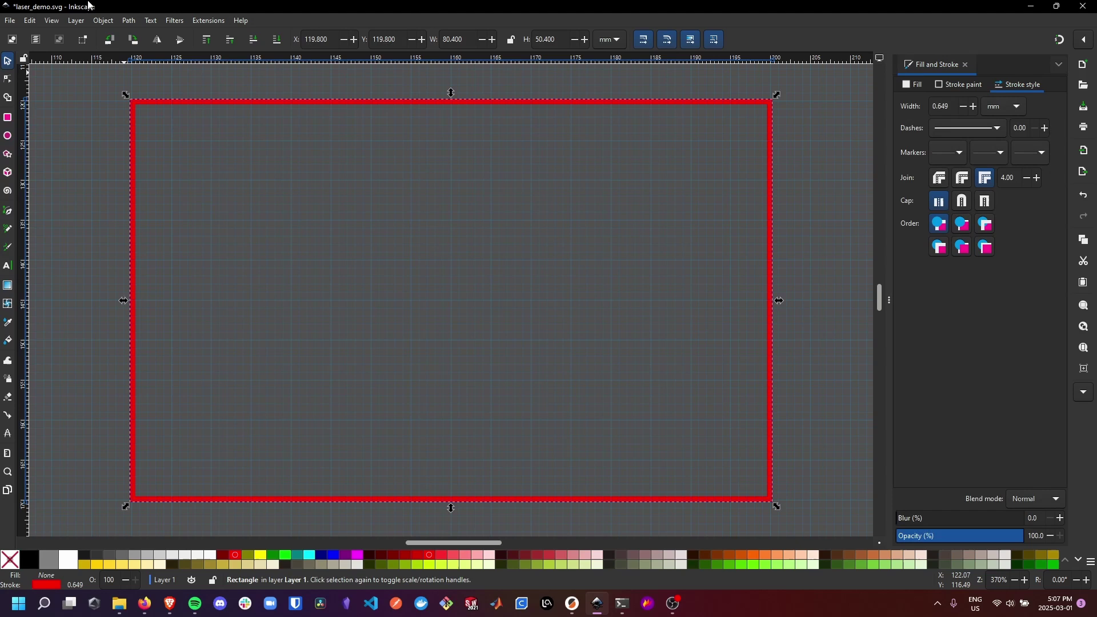
click(130, 21)
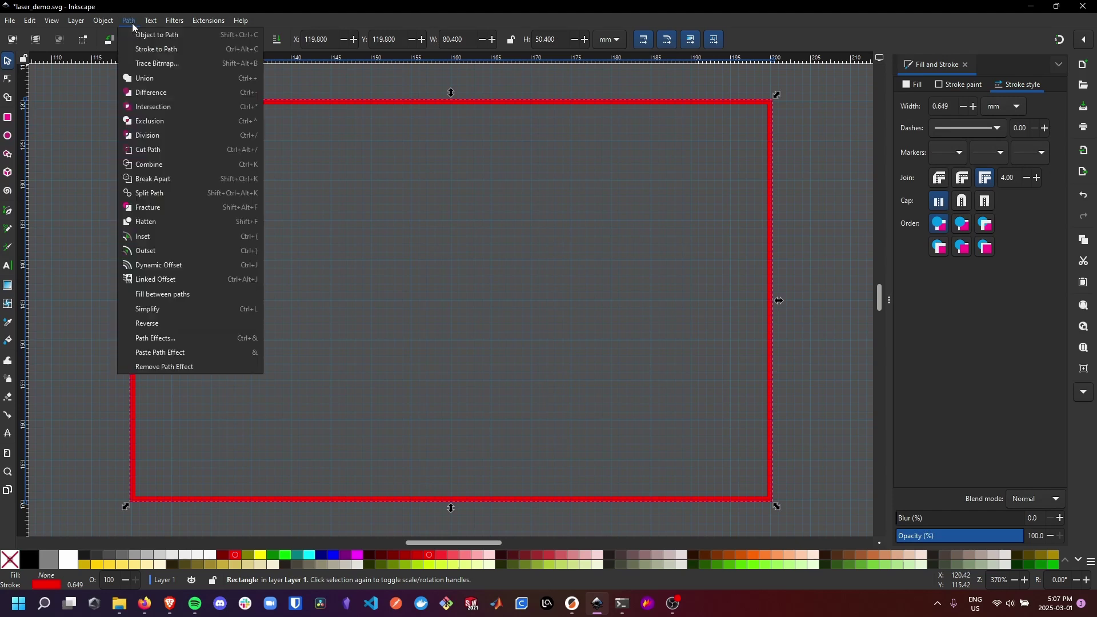
click(165, 338)
click(941, 89)
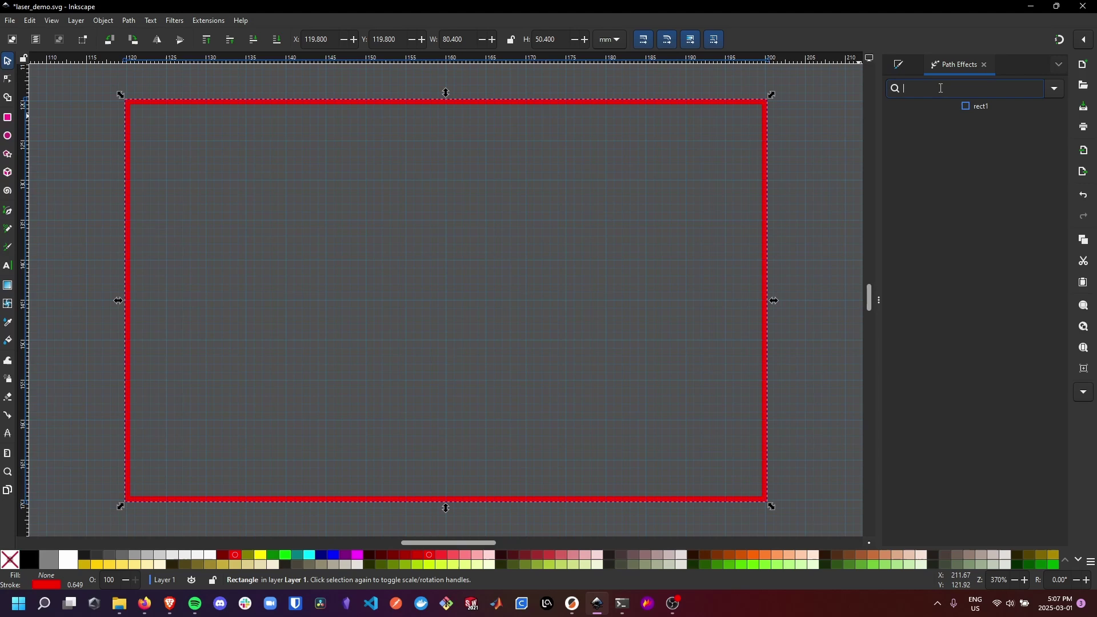
text(cor)
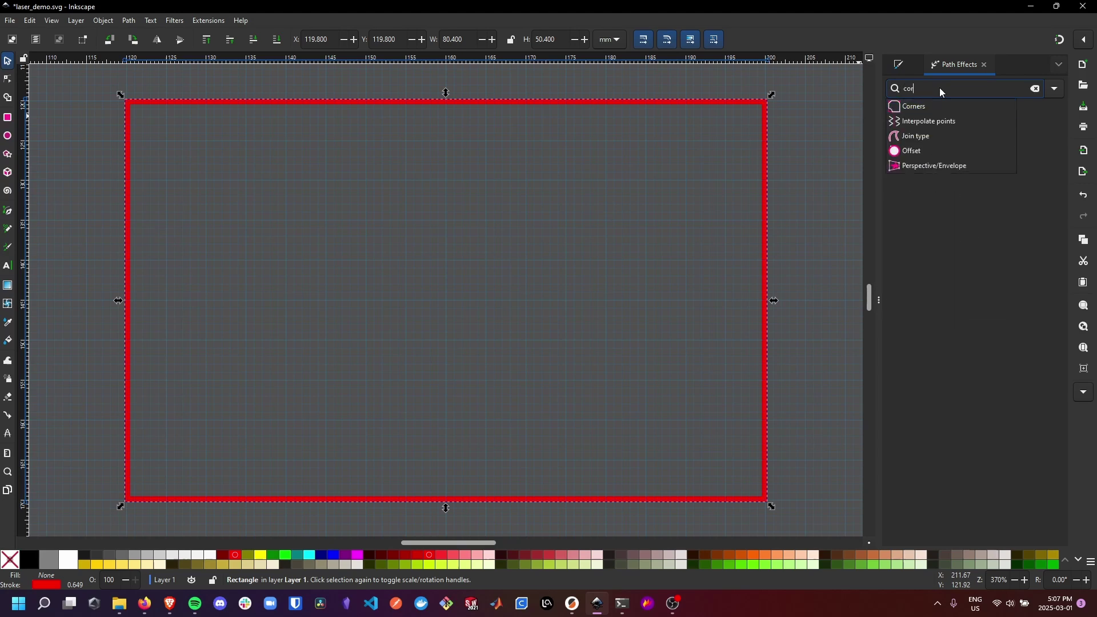
click(921, 106)
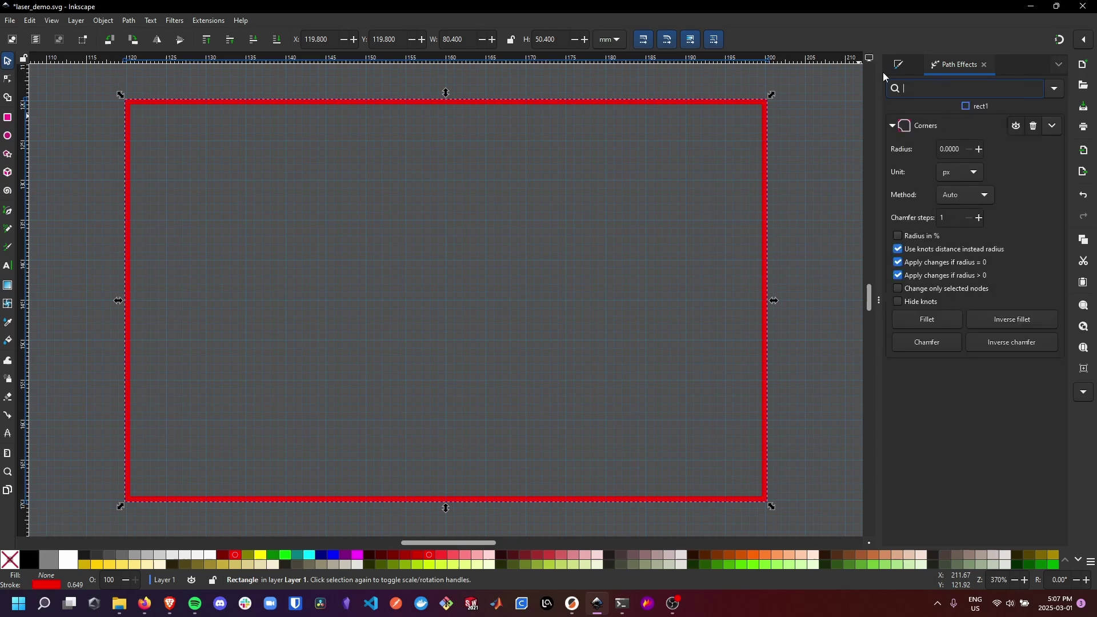
Set the Corners radius to 5 mm.
click(950, 149)
click(966, 172)
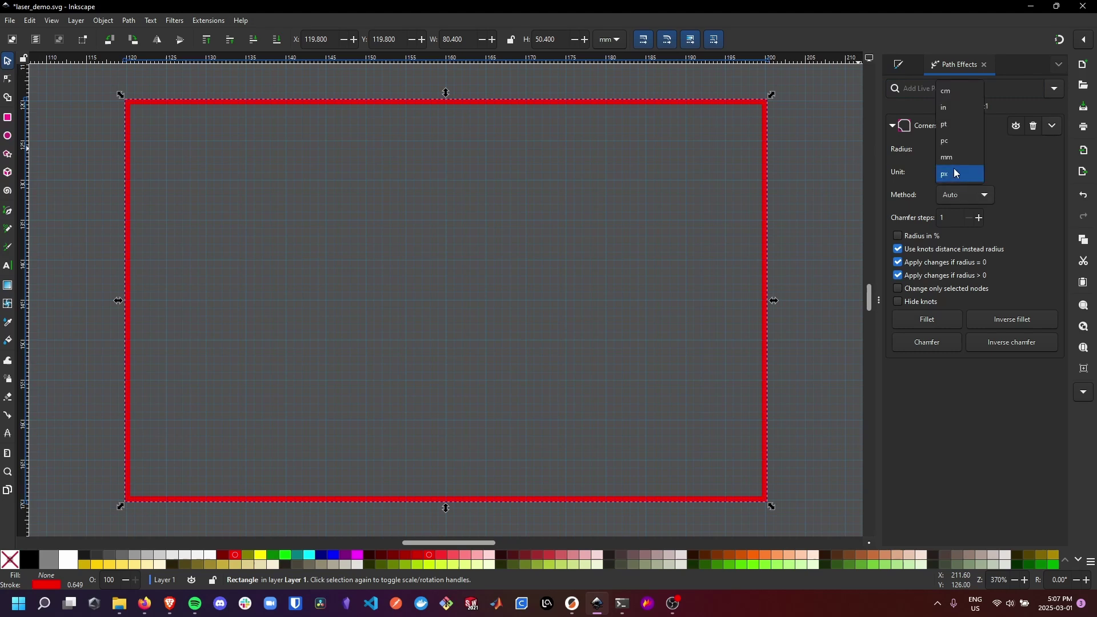
click(955, 163)
click(950, 150)
text(5)
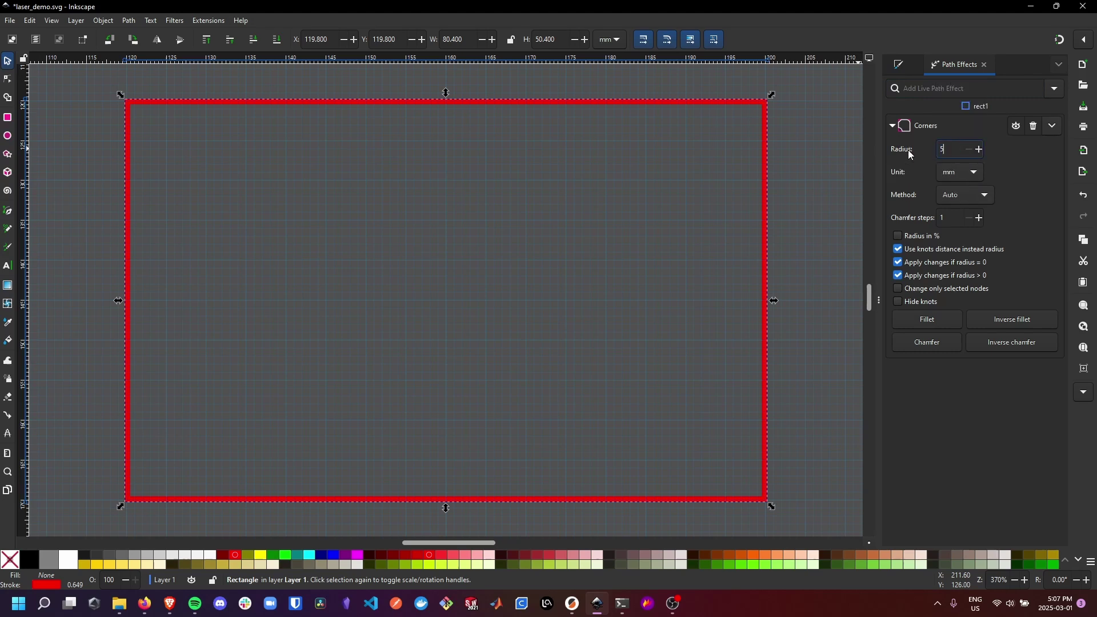
key(Return)
click(807, 182)
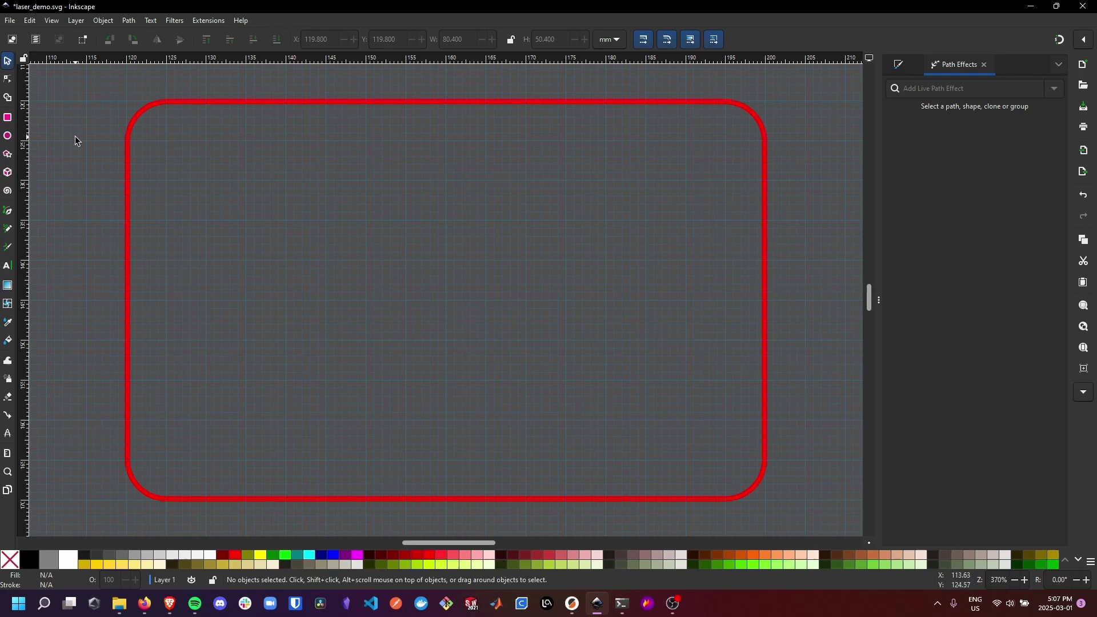
Draw a pentagon inside the rectangle's lower right and nudge it into place.
click(7, 154)
drag(651, 398, 693, 459)
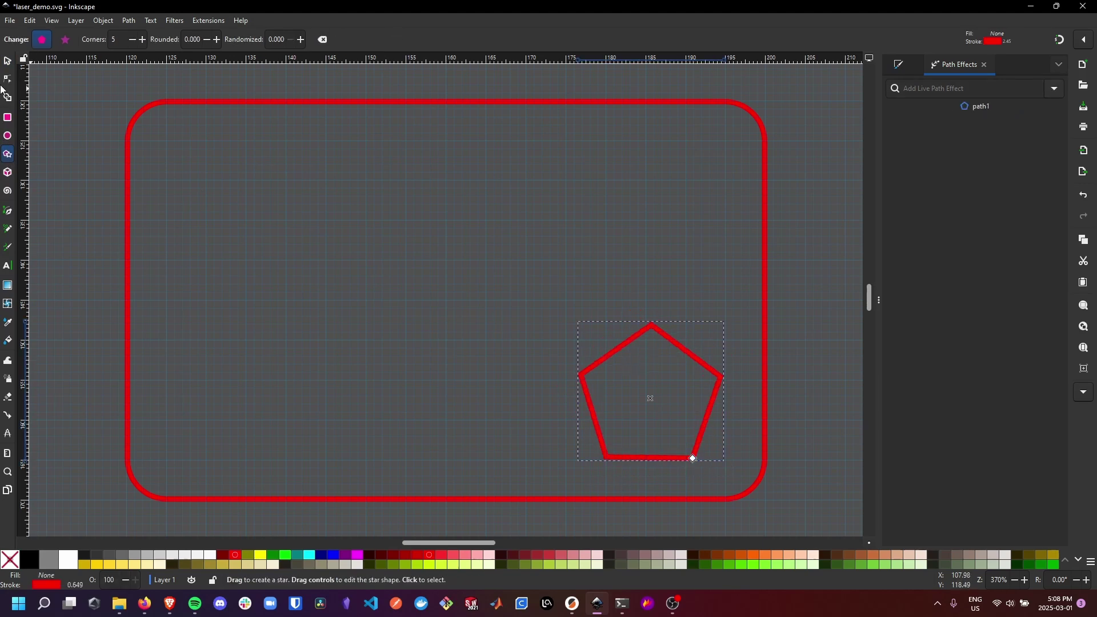
key(s)
drag(688, 357, 708, 375)
click(706, 390)
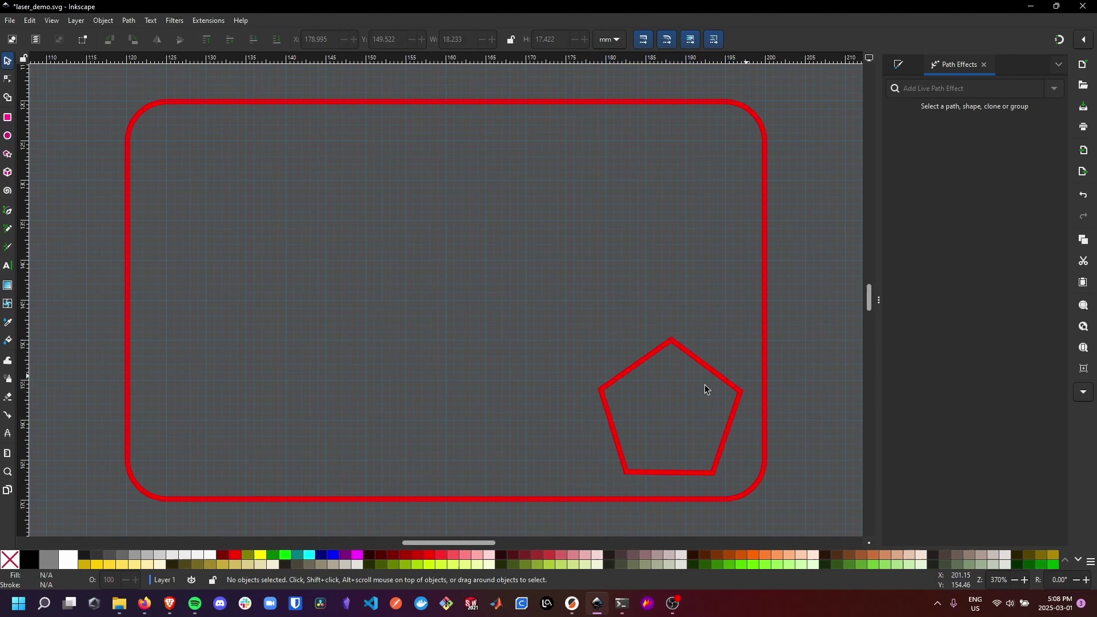
Give the pentagon a dark blue outline from the palette.
click(703, 364)
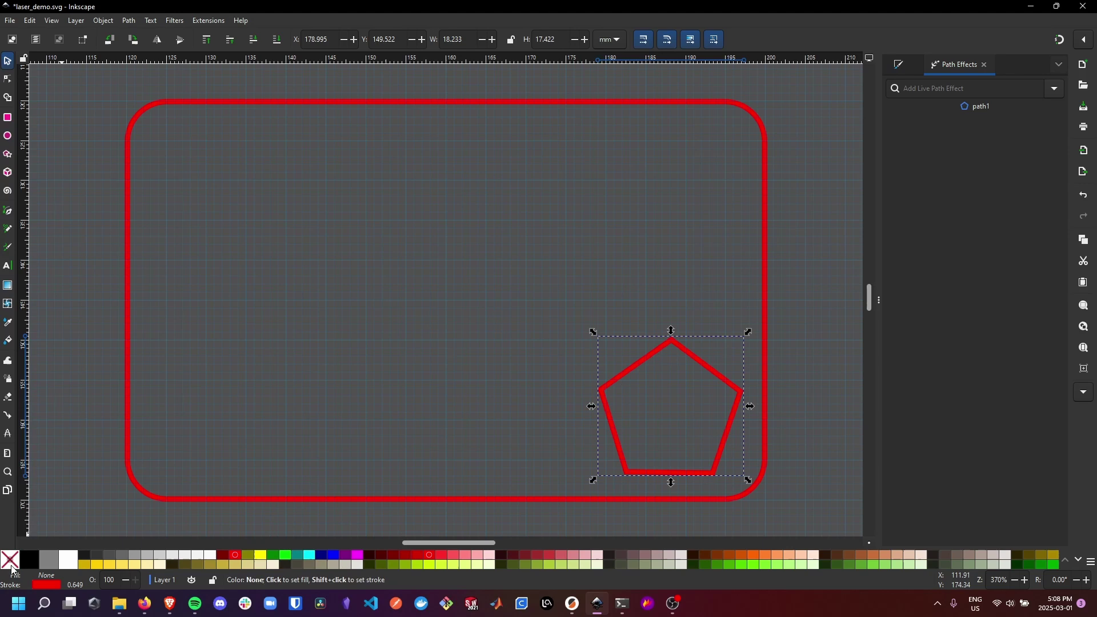
shift+click(322, 555)
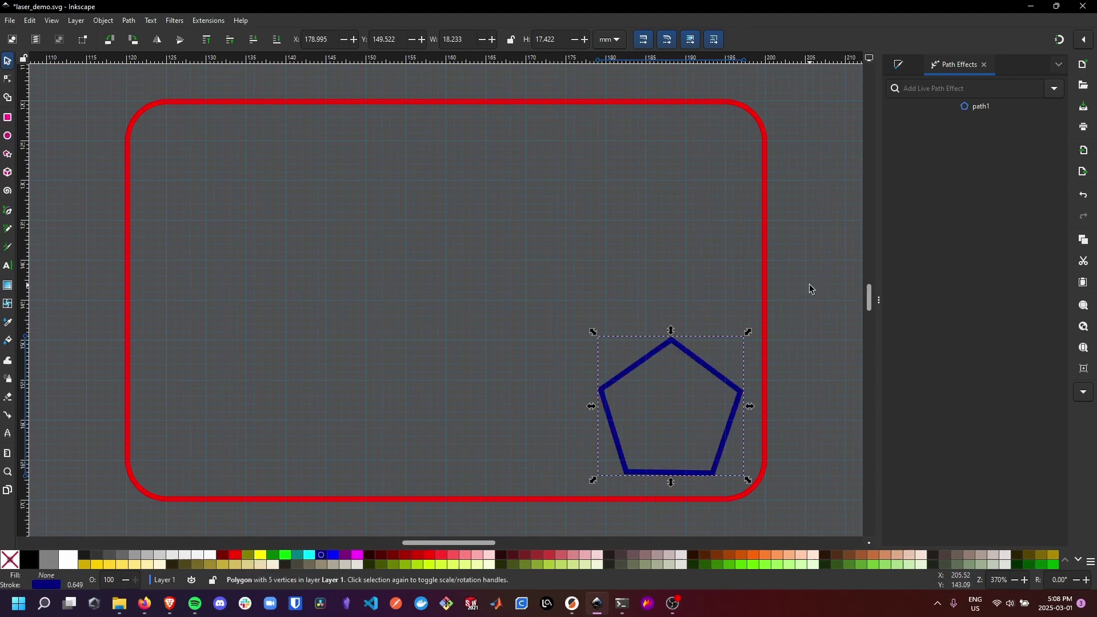
click(653, 387)
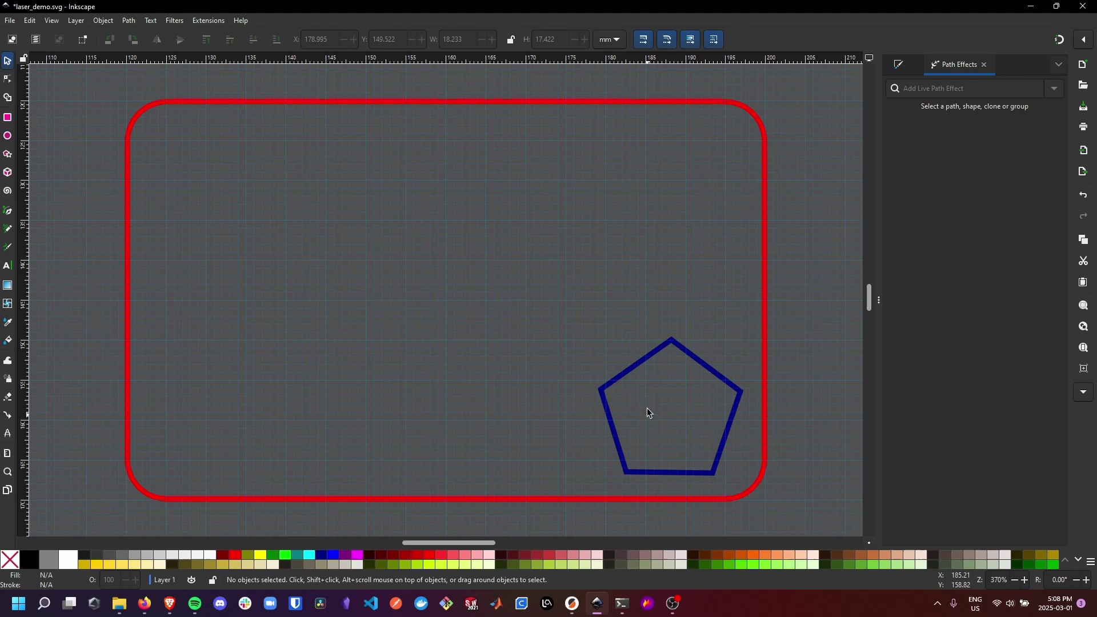
click(666, 343)
key(Escape)
click(766, 309)
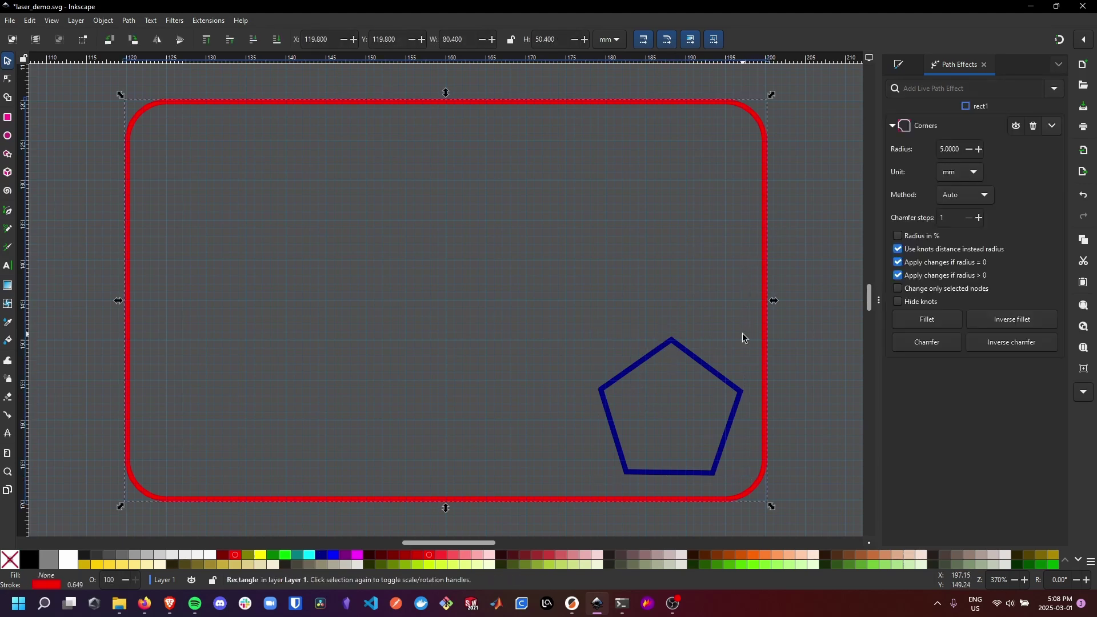
click(710, 371)
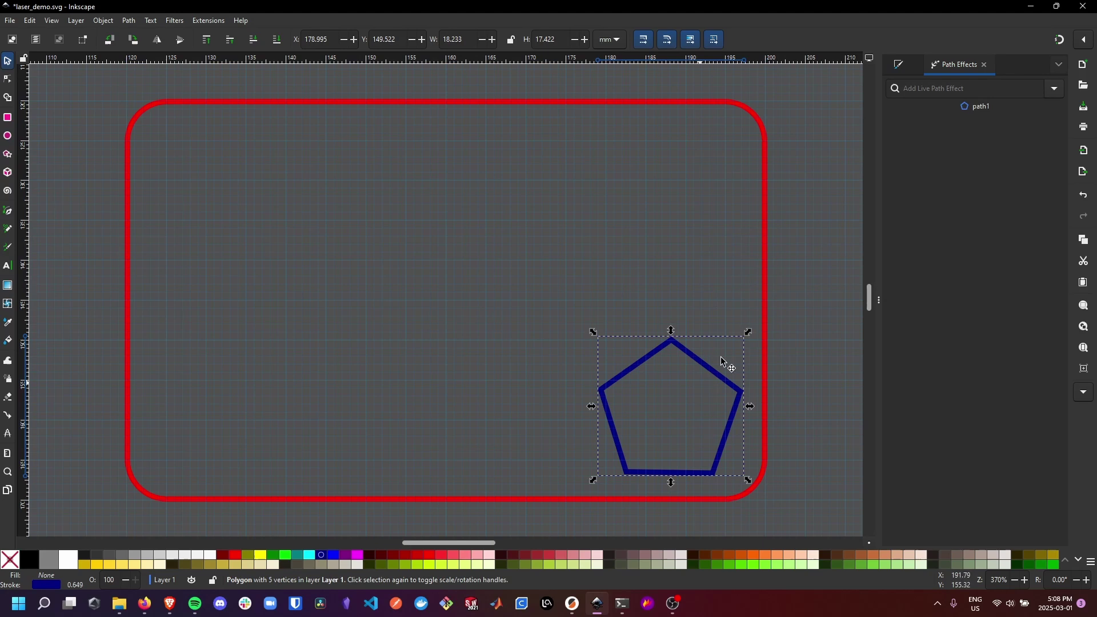
key(Escape)
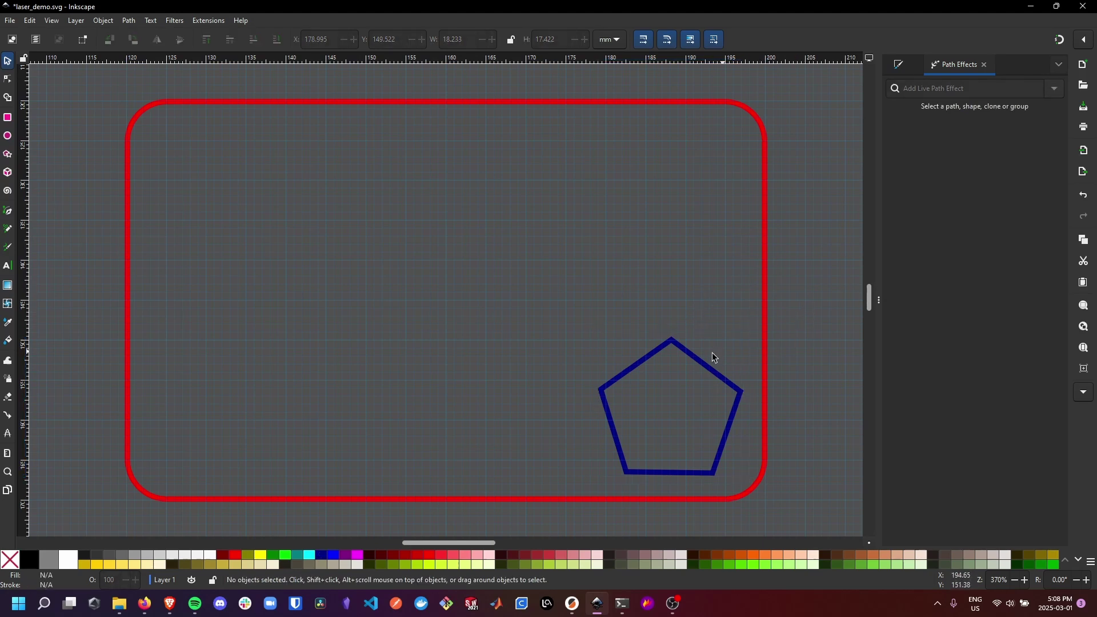
click(696, 360)
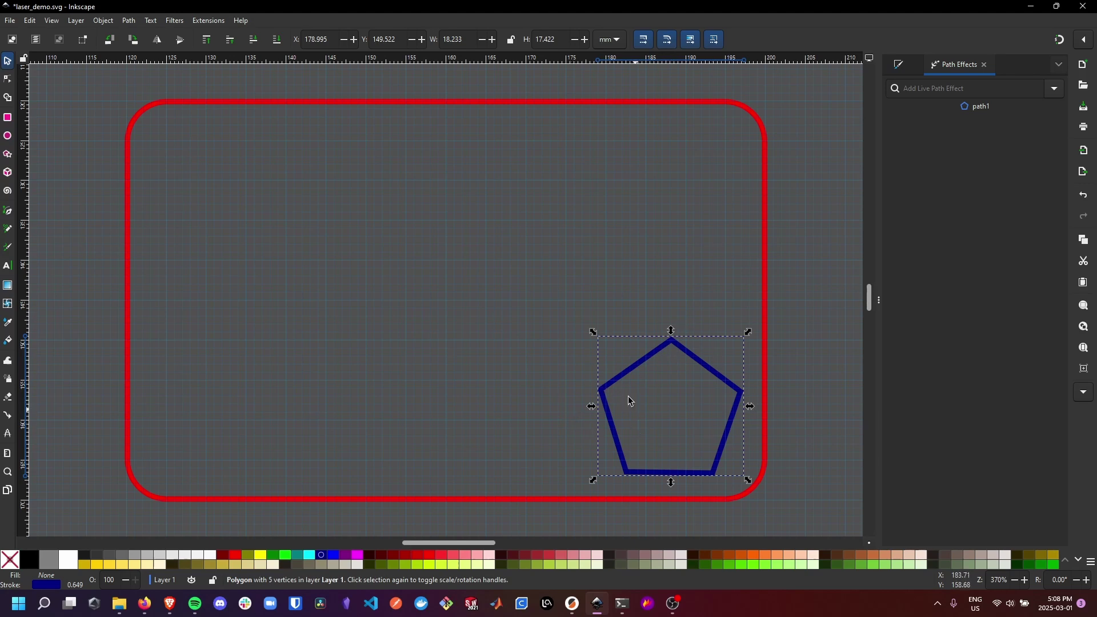
click(793, 250)
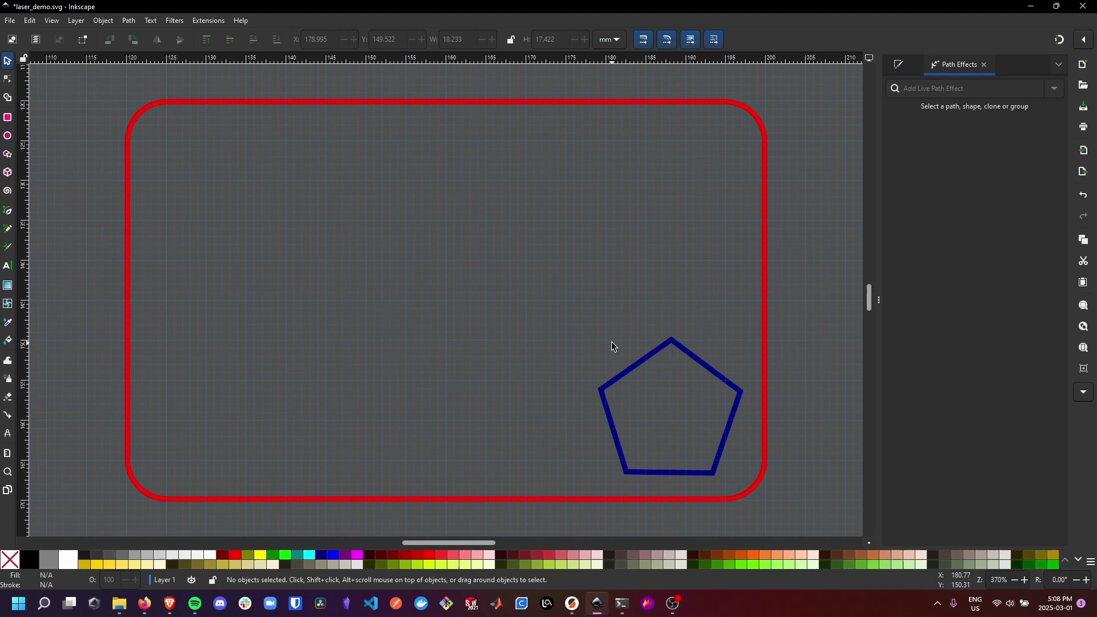
click(709, 369)
click(88, 118)
click(208, 21)
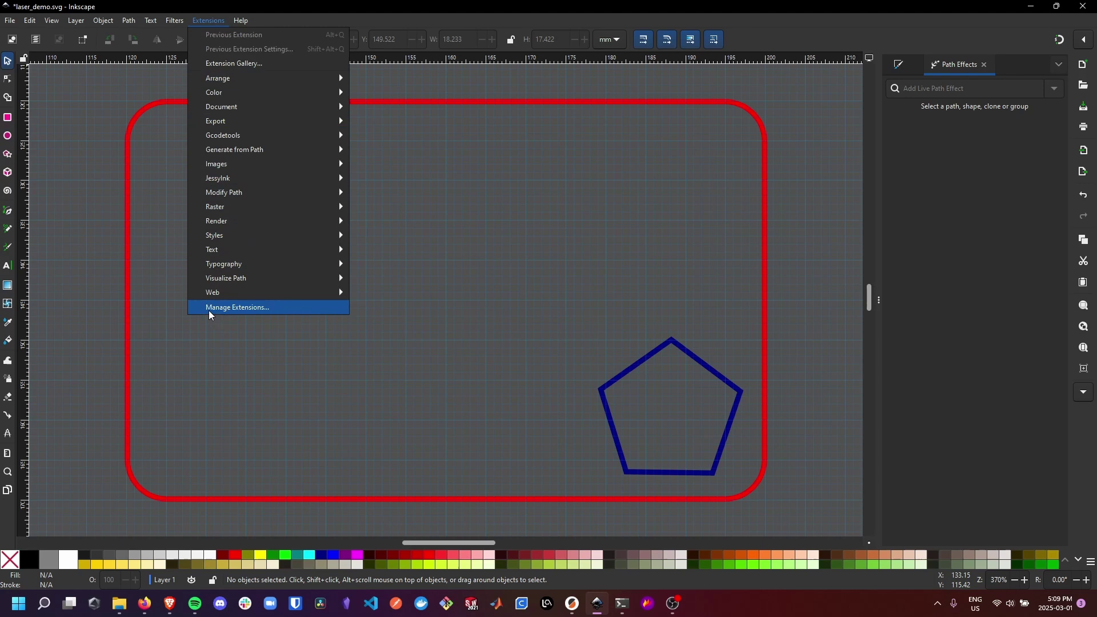
click(247, 309)
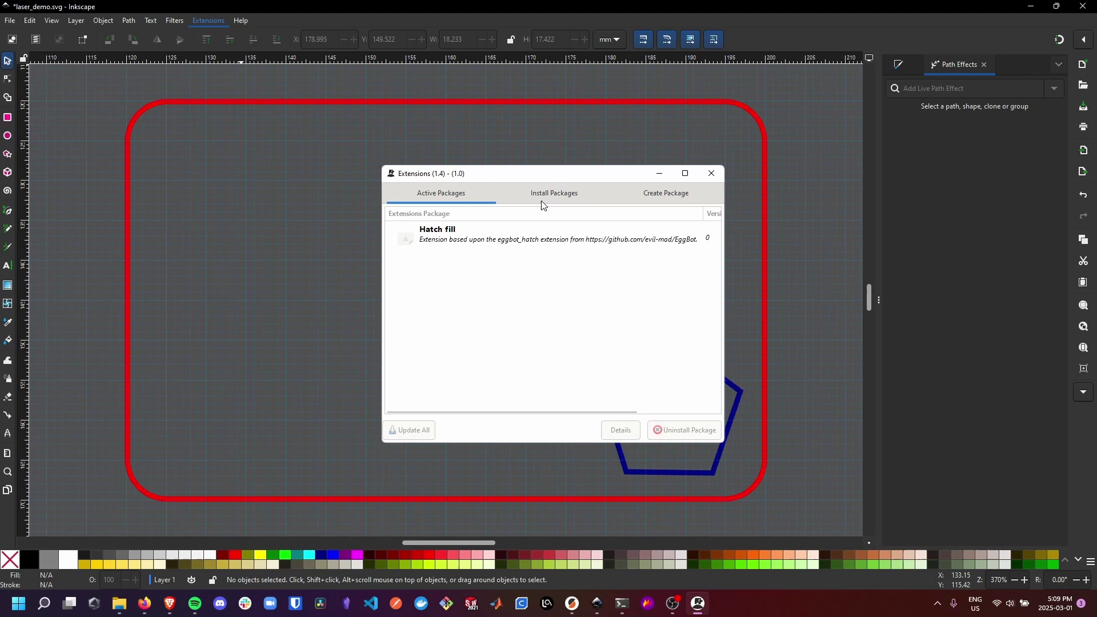
click(543, 197)
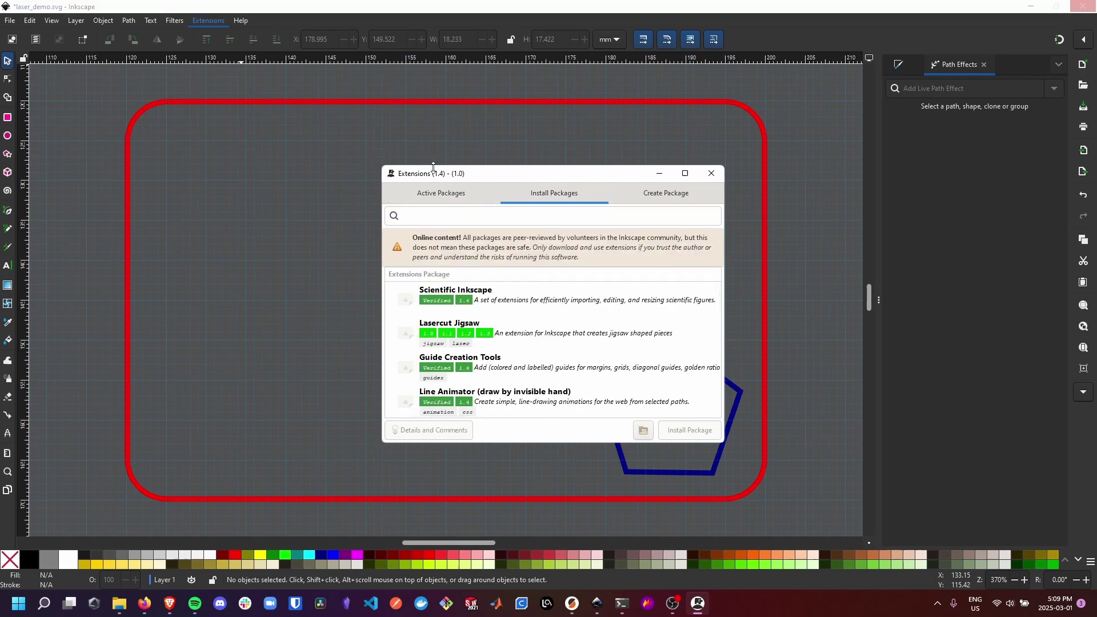
click(476, 212)
text(hatch)
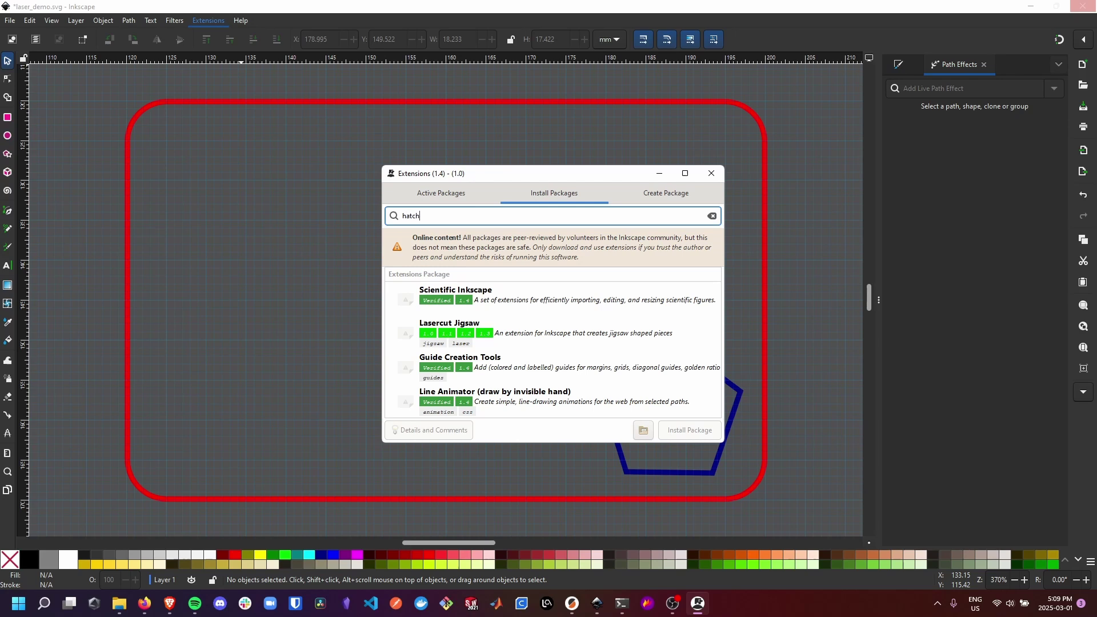
text( cill)
key(BackSpace)
key(BackSpace)
key(BackSpace)
key(BackSpace)
text(fill)
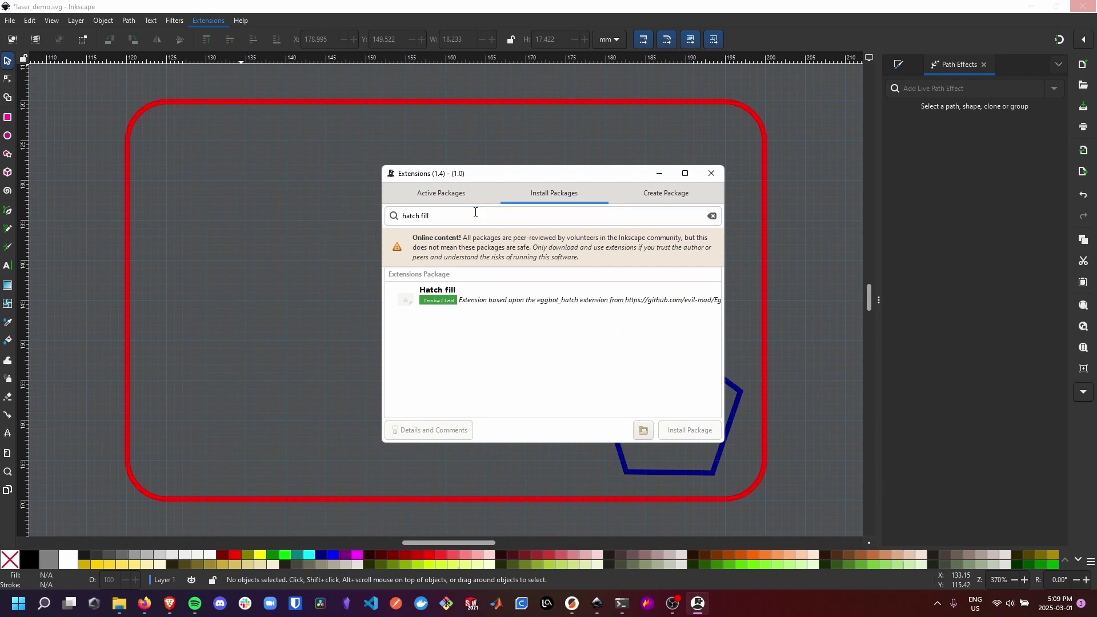
click(536, 306)
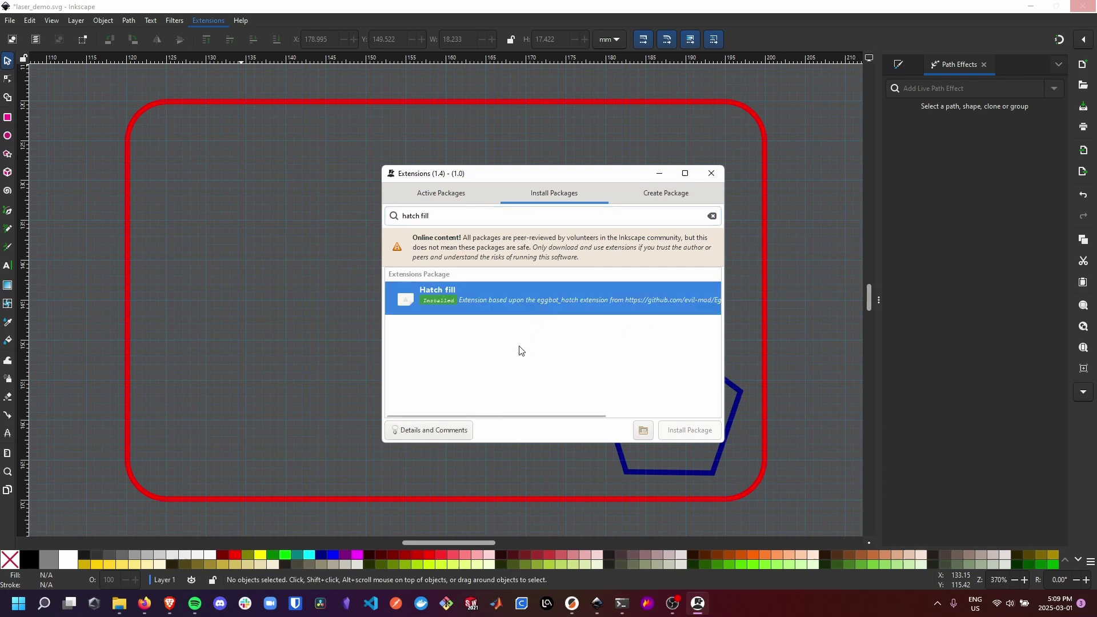
click(441, 193)
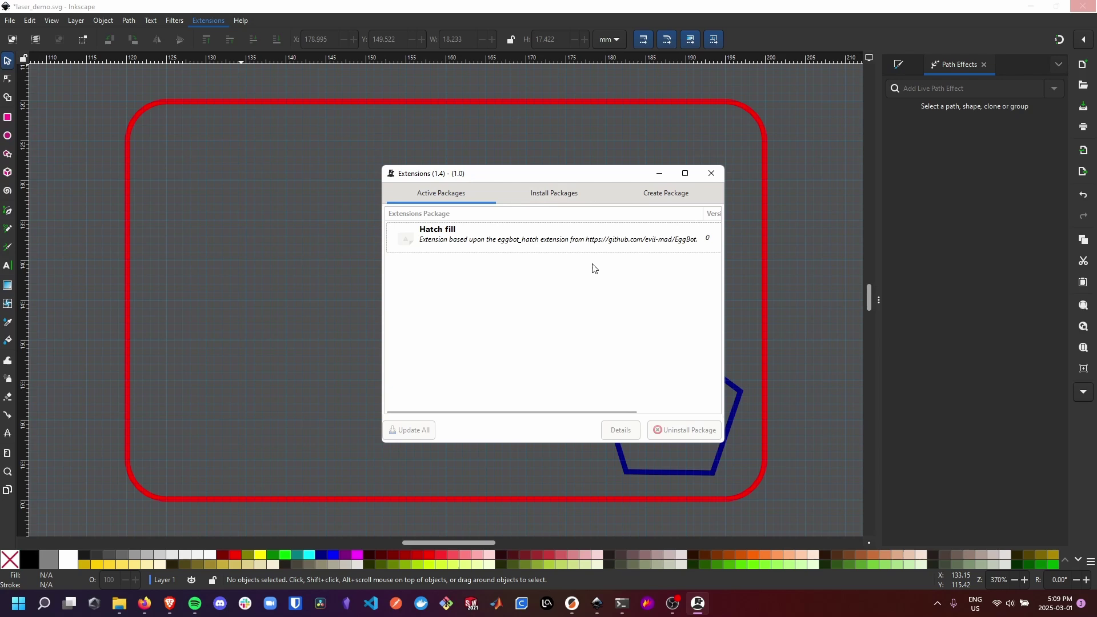
click(712, 173)
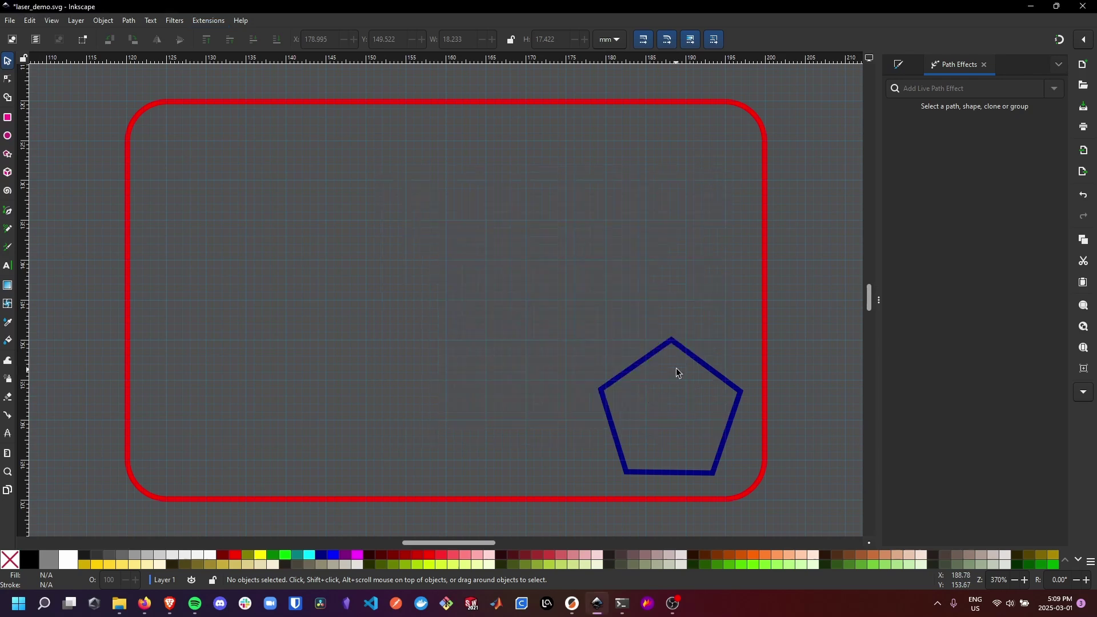
click(698, 360)
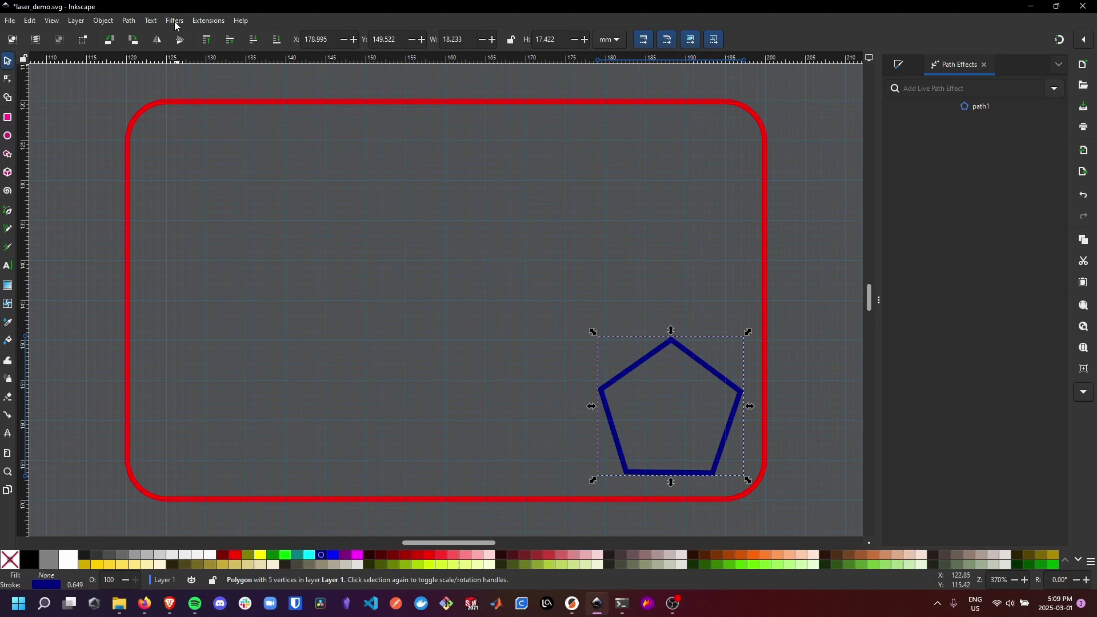
Find and open the Hatch fill extension in the Extension Gallery.
click(209, 21)
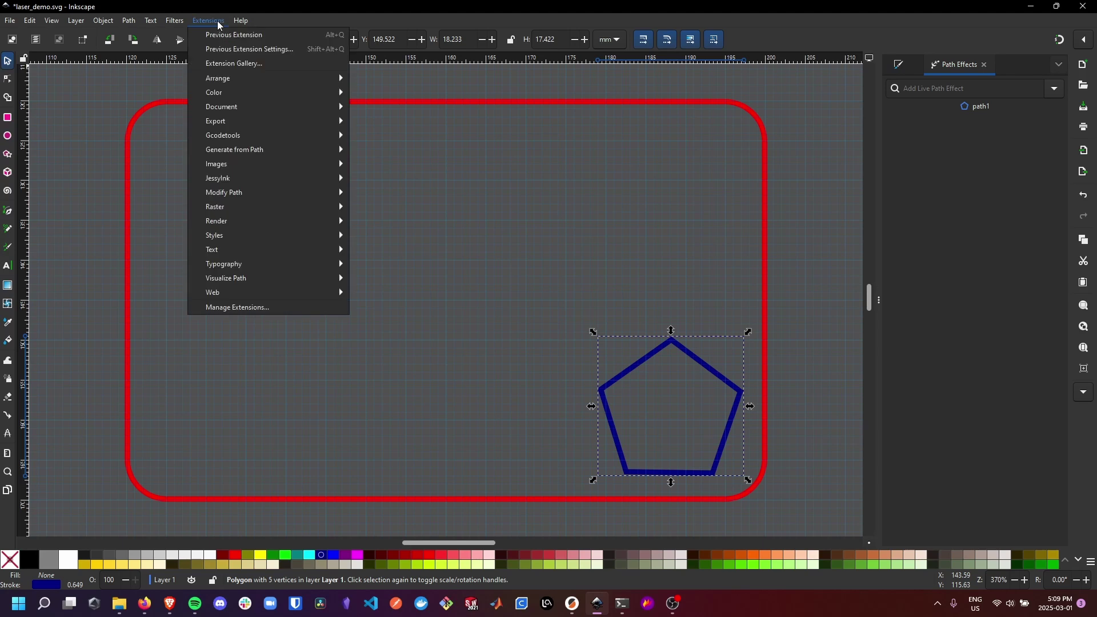
click(248, 64)
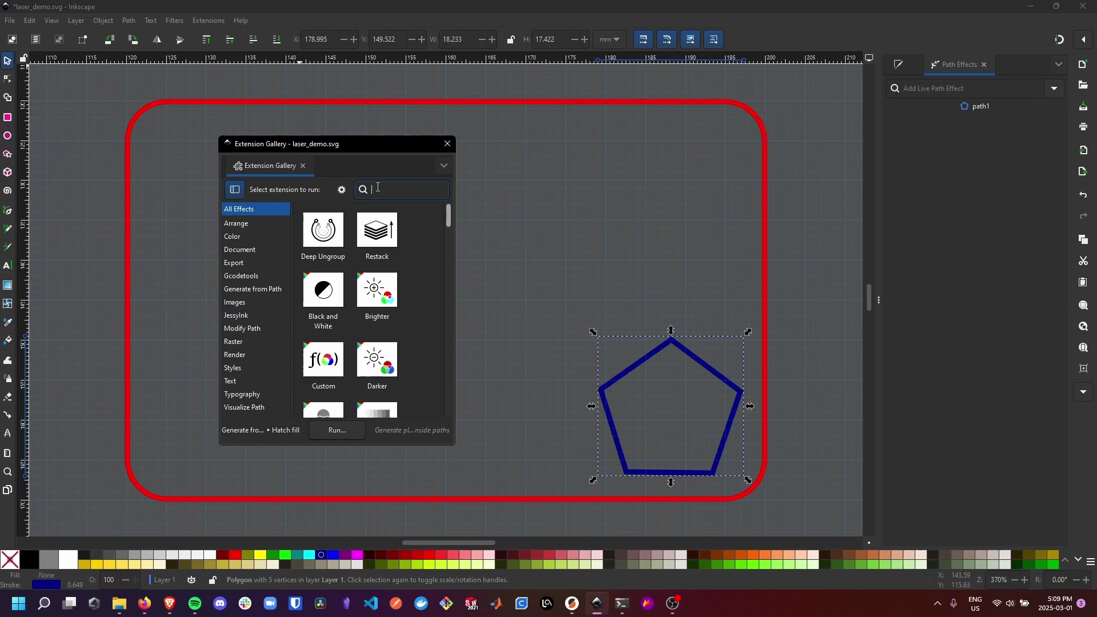
text(hact)
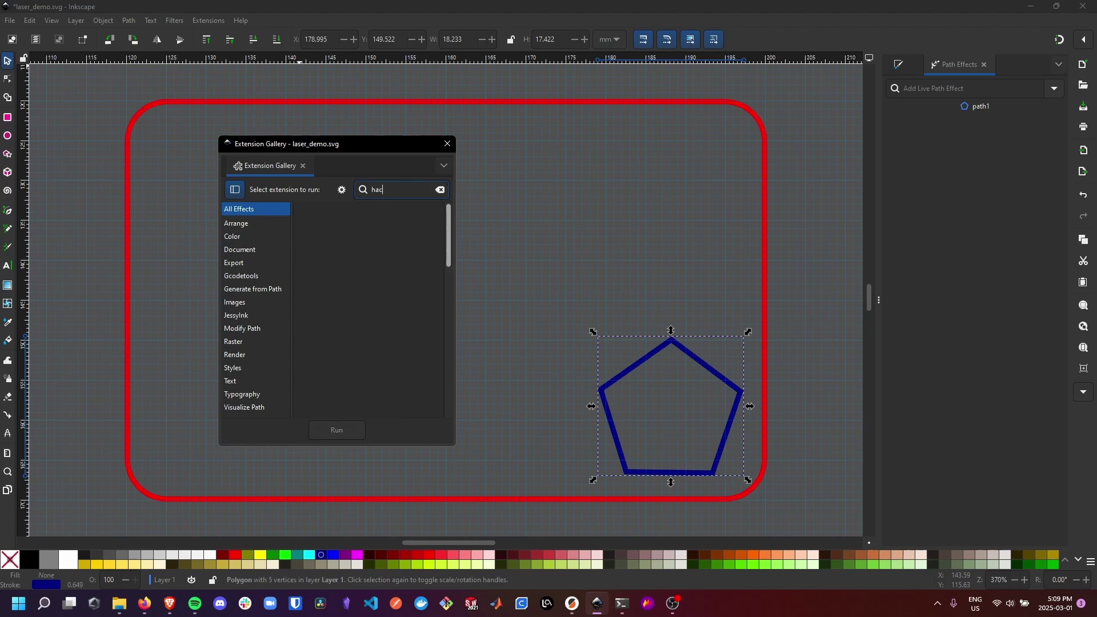
key(BackSpace)
text(t)
click(333, 244)
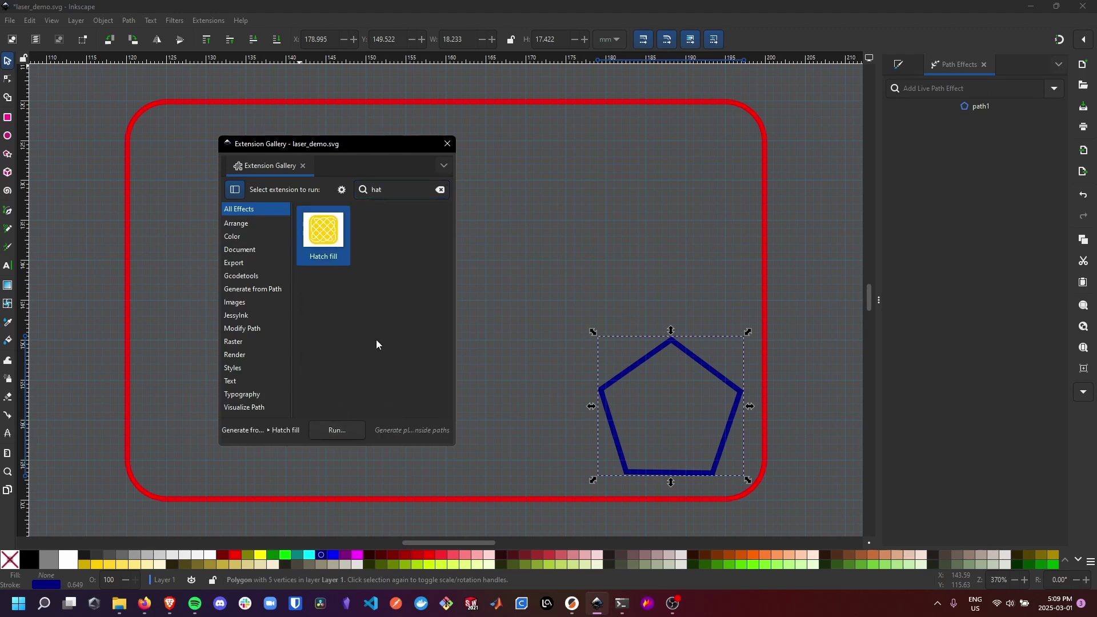
click(338, 433)
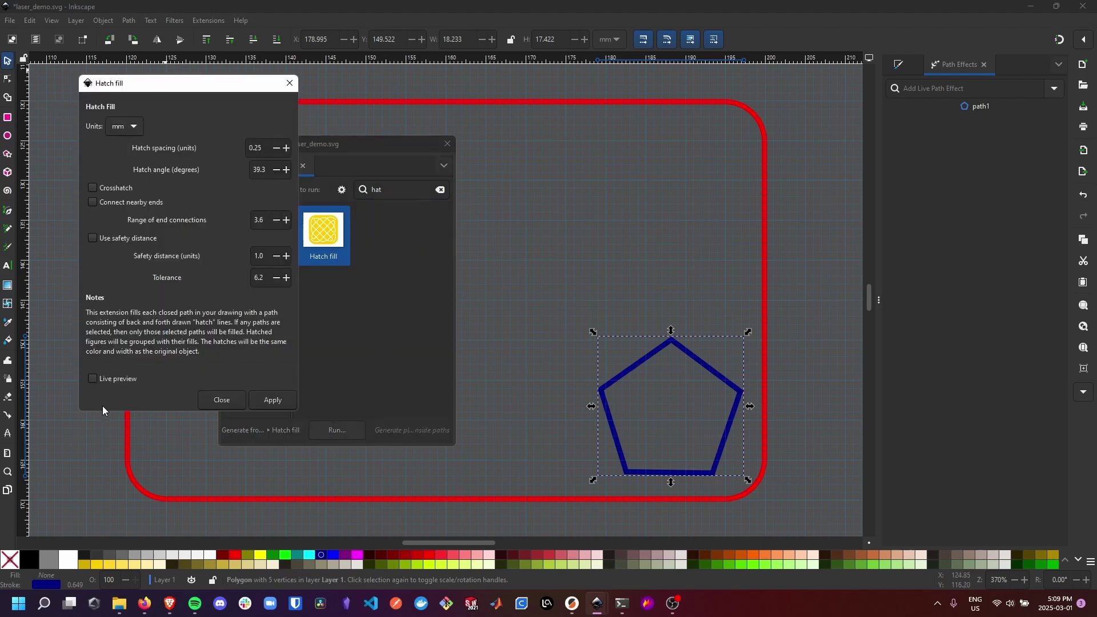
Apply a 0.25 mm spacing, 39.3° hatch to the pentagon and close the dialogs.
click(106, 377)
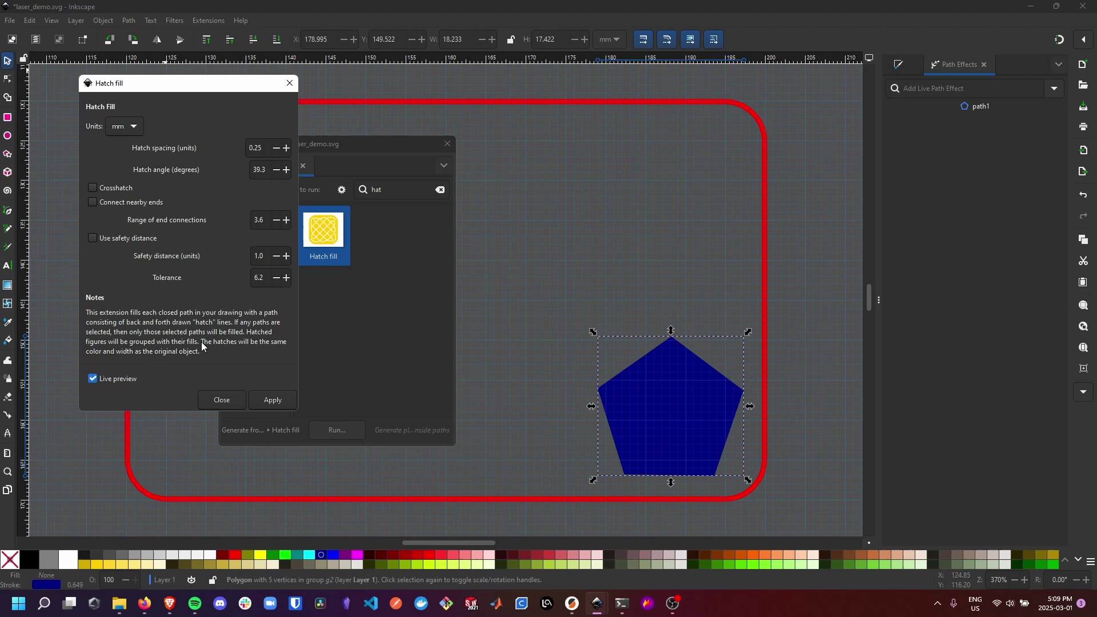
double_click(255, 148)
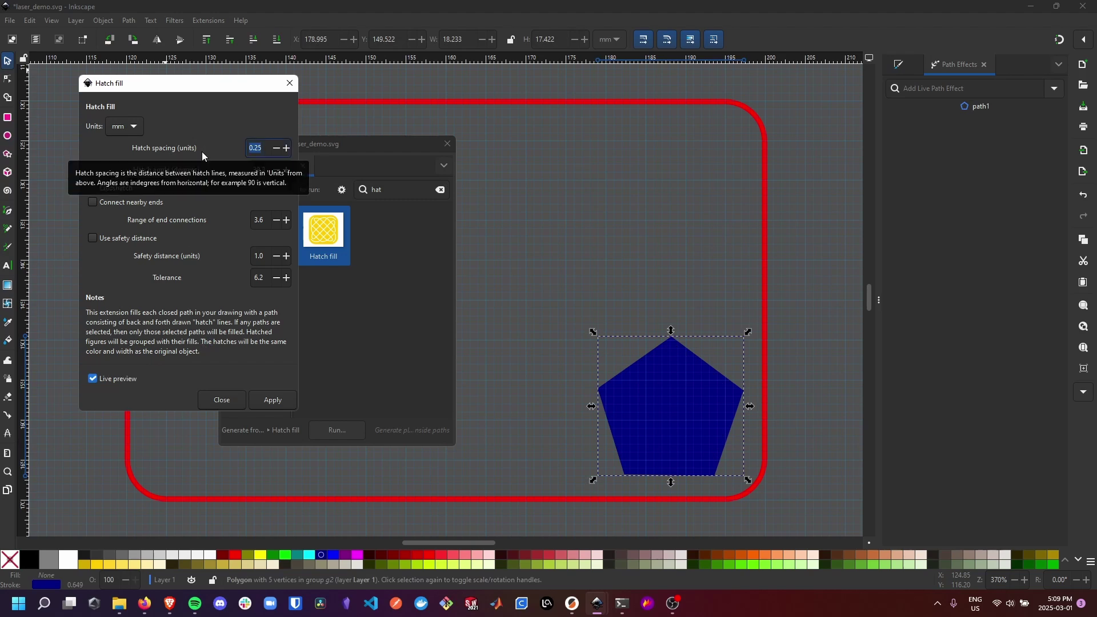
text(1)
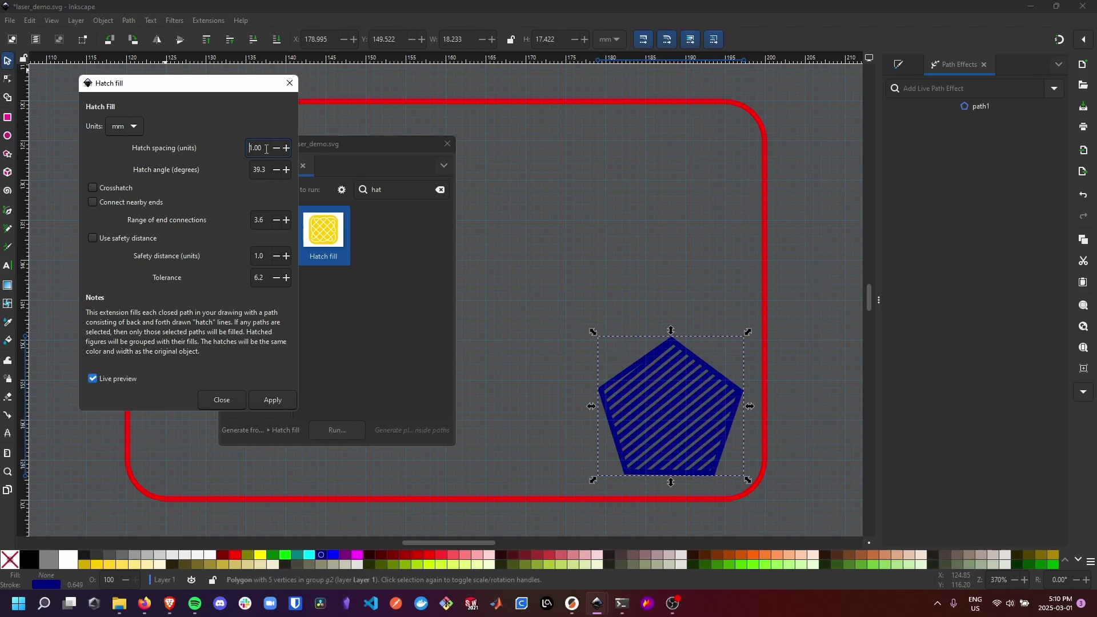
key(ctrl+a)
text(0.25)
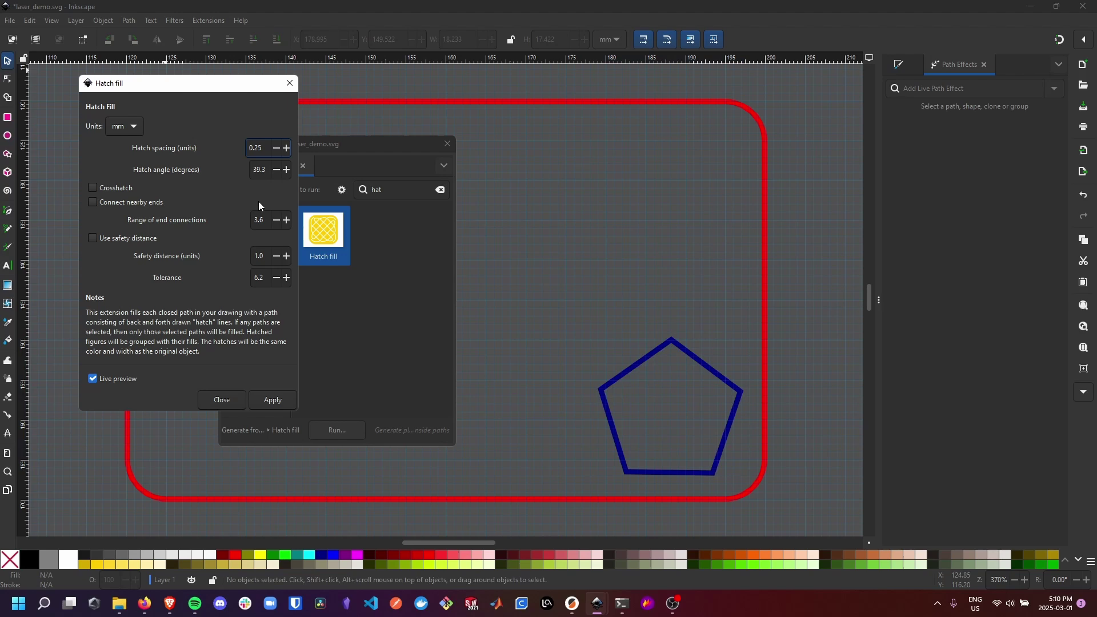
click(259, 399)
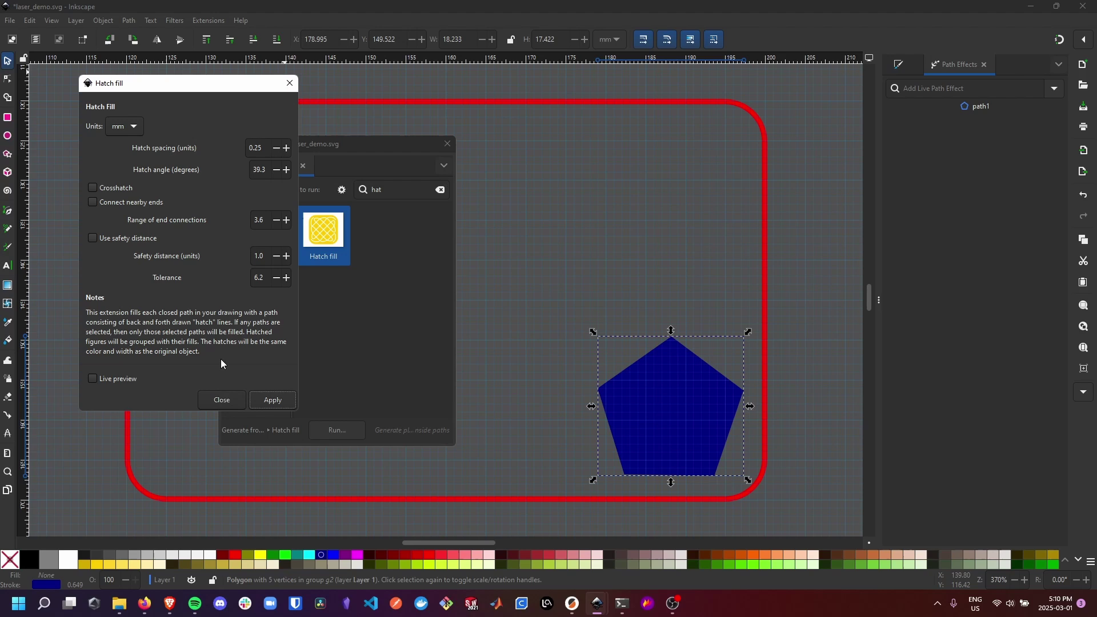
click(221, 399)
click(447, 143)
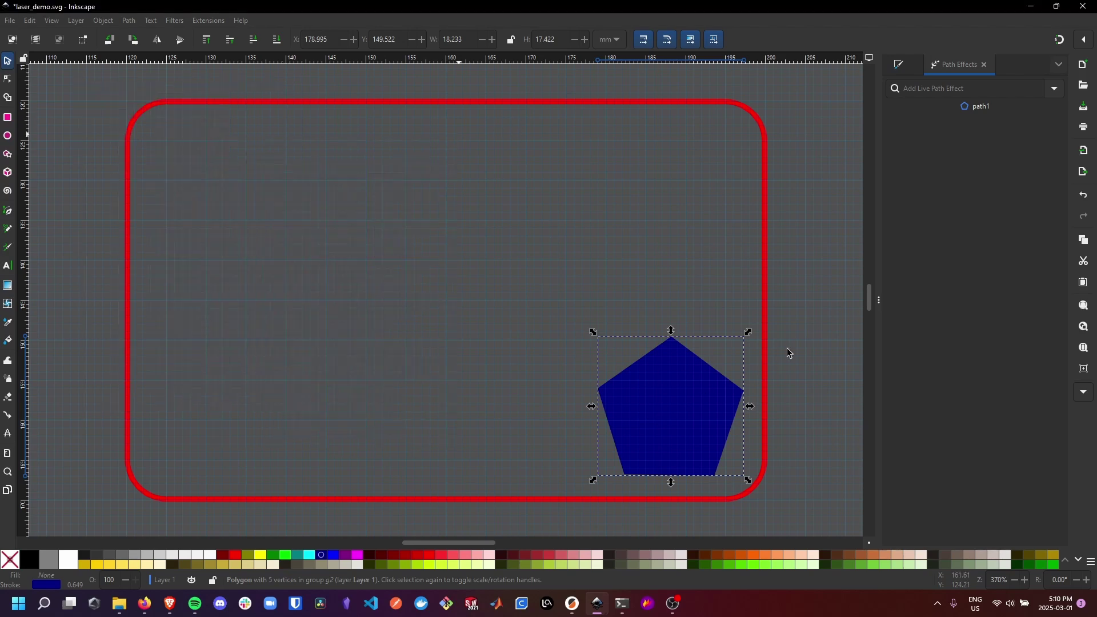
Save with Ctrl+S, then type 'Text added' inside the frame's upper left.
click(786, 348)
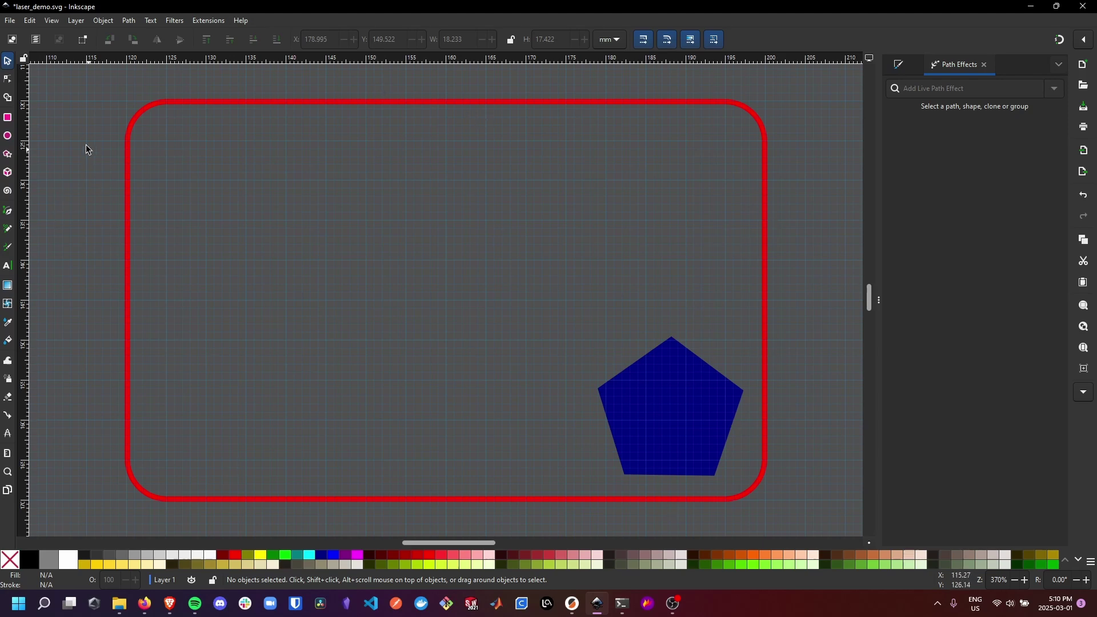
key(ctrl+s)
click(7, 266)
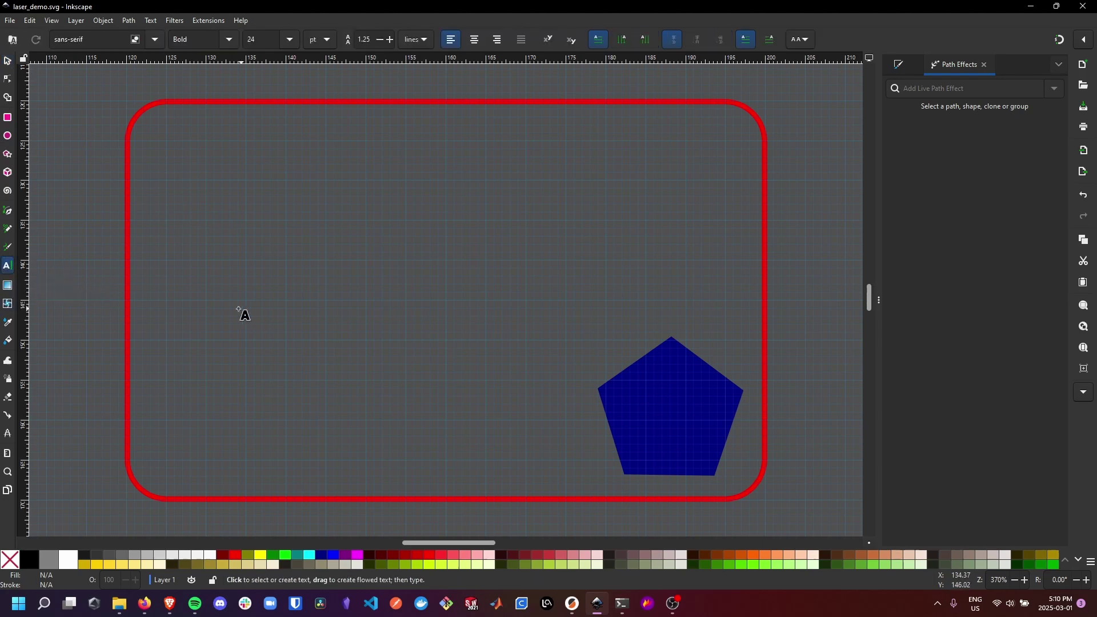
click(189, 147)
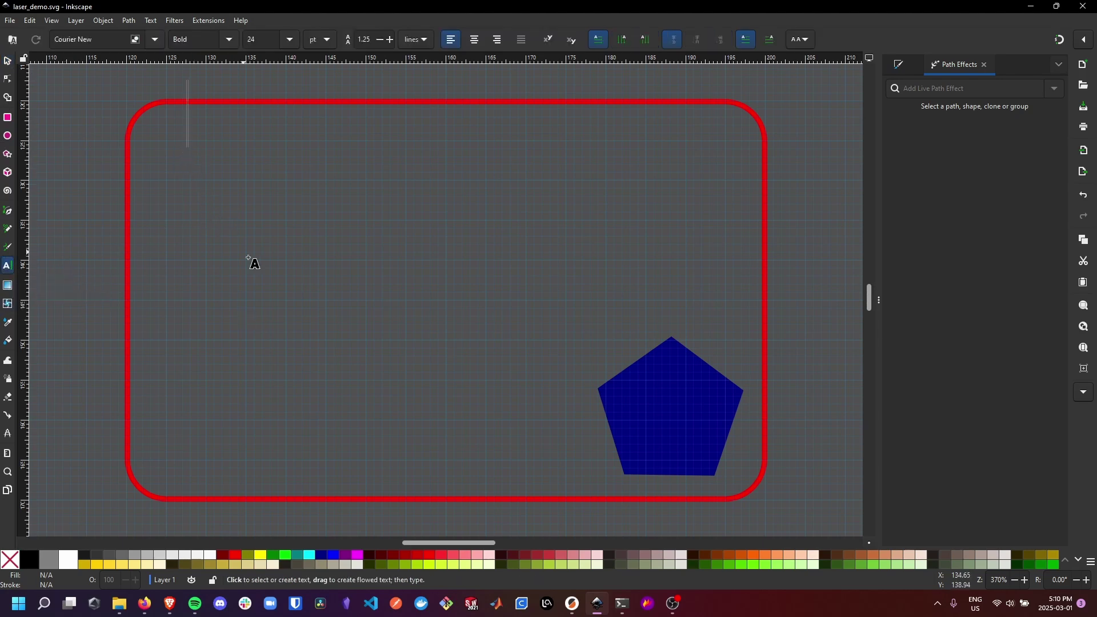
click(194, 194)
text(T)
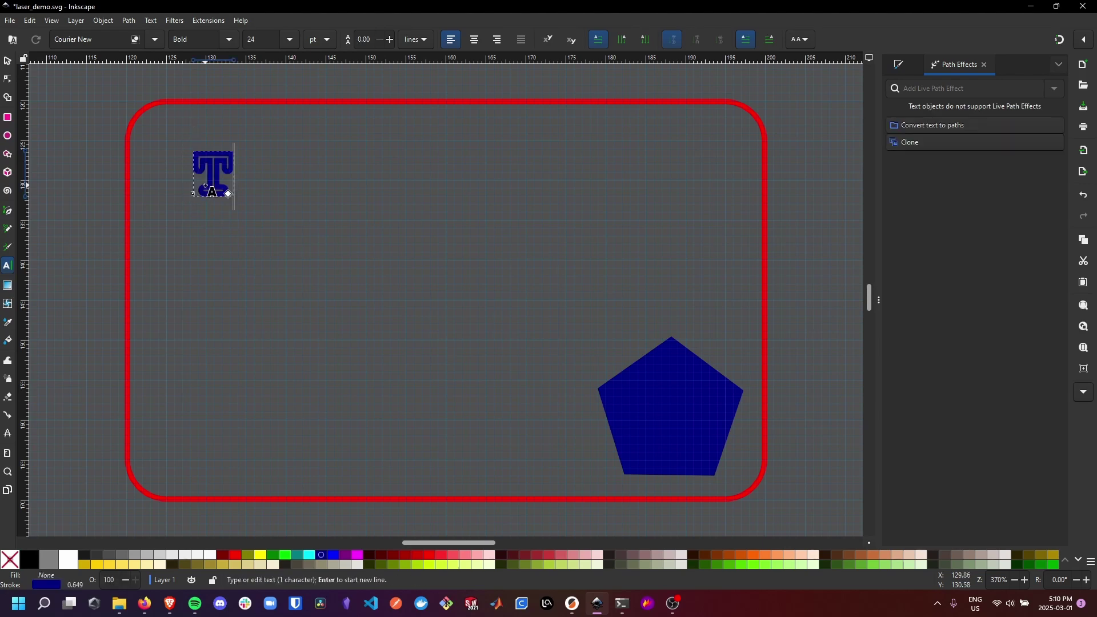
text(ext added)
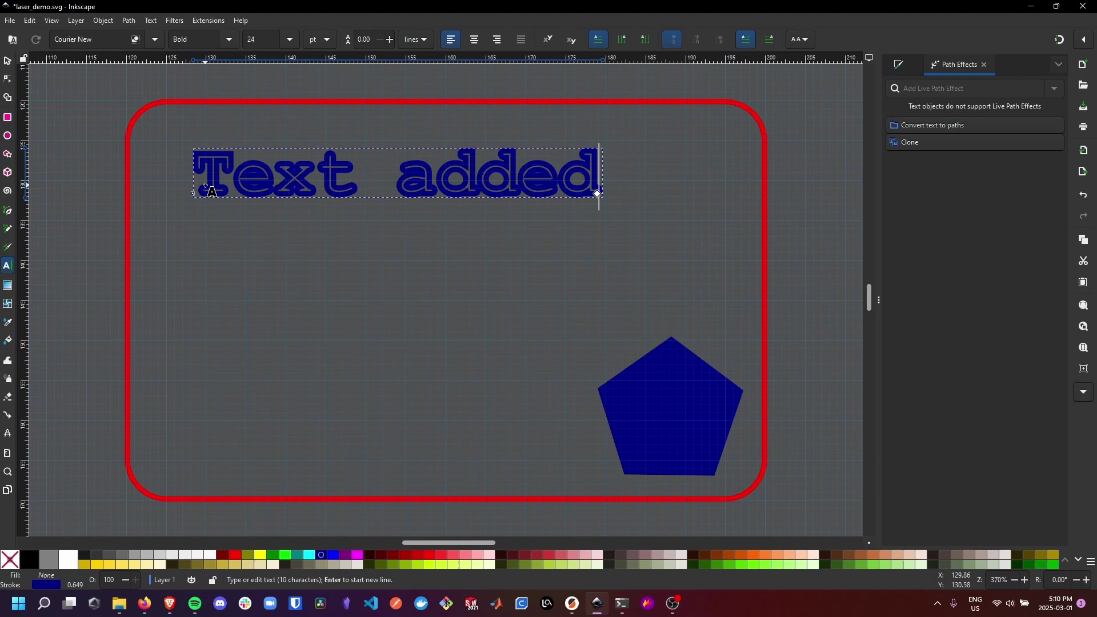
click(8, 61)
click(77, 166)
click(498, 190)
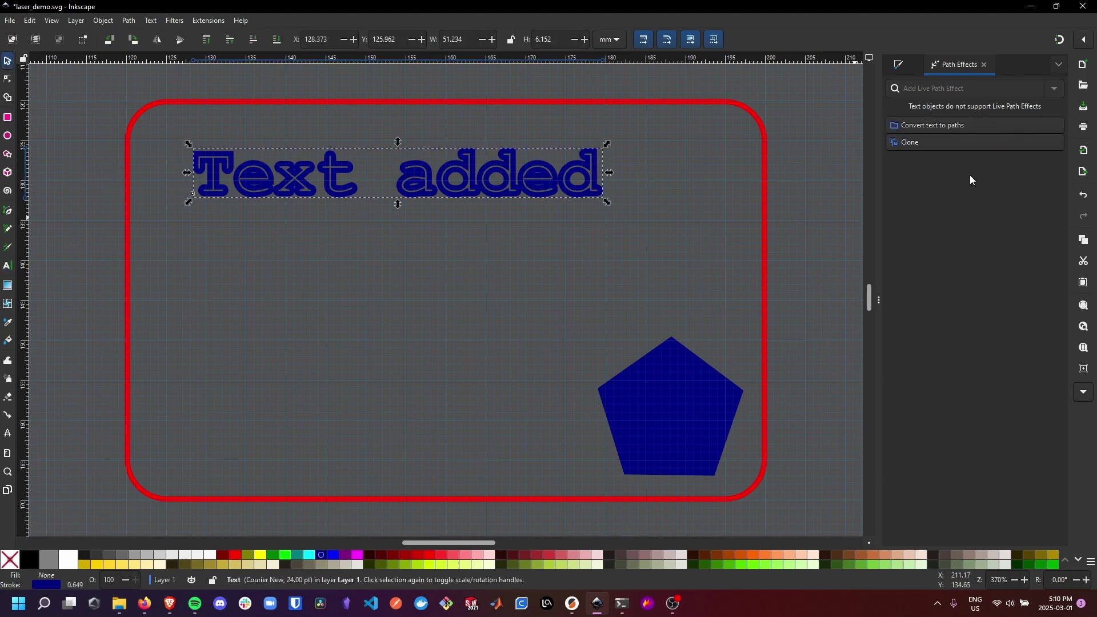
click(914, 73)
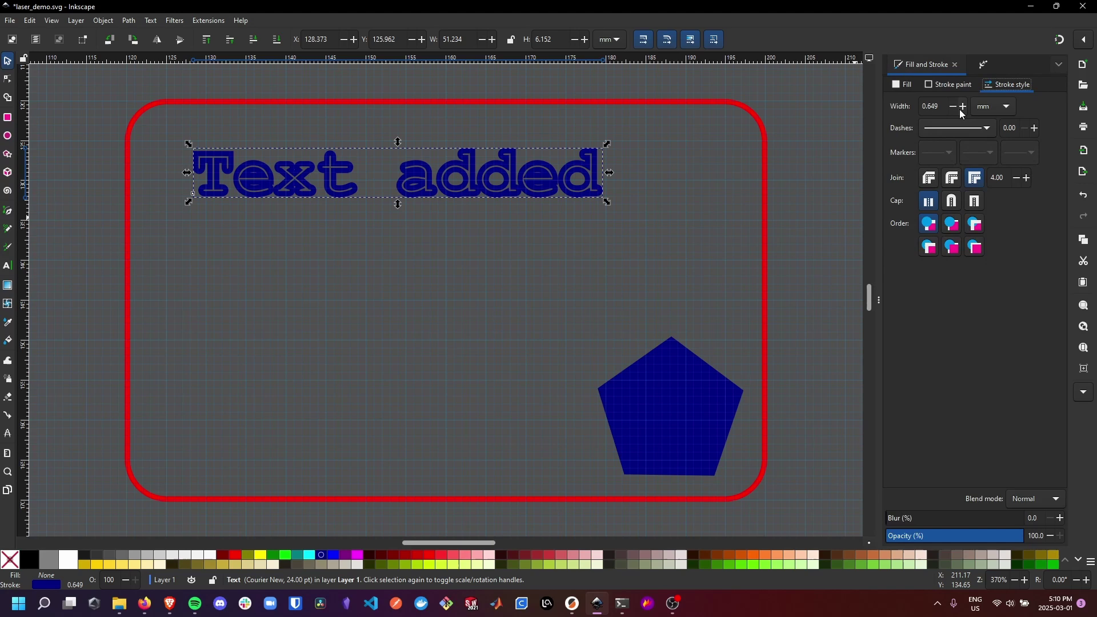
Thin the text's outline to 0.149 mm.
click(953, 107)
click(952, 107)
click(953, 107)
click(953, 106)
click(953, 107)
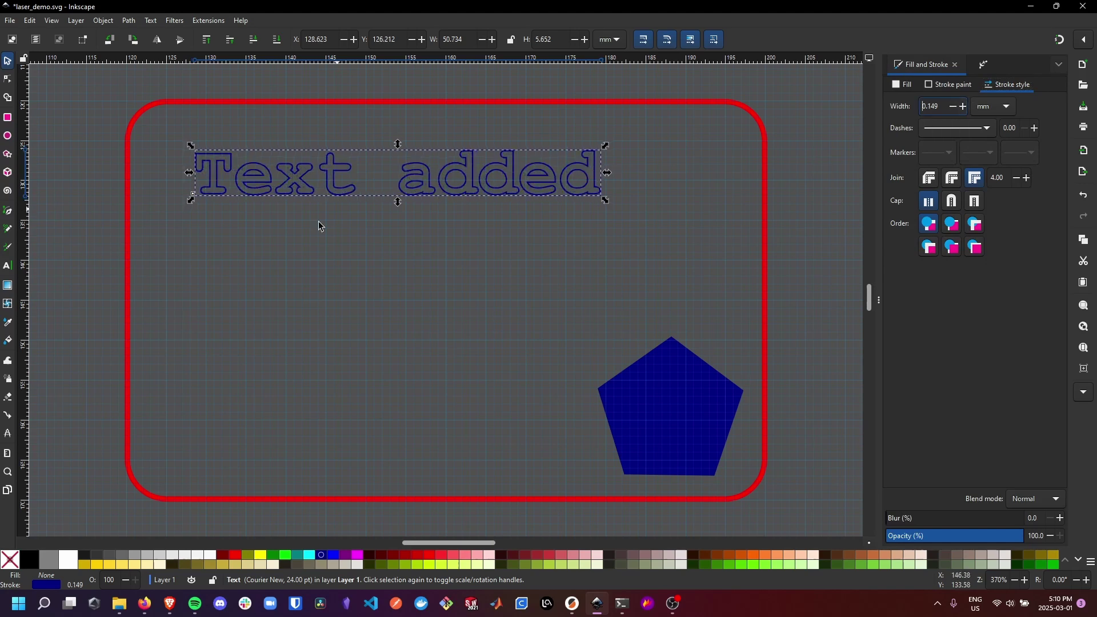
click(81, 149)
click(225, 184)
Convert the text to a path and shift it up and left.
click(130, 21)
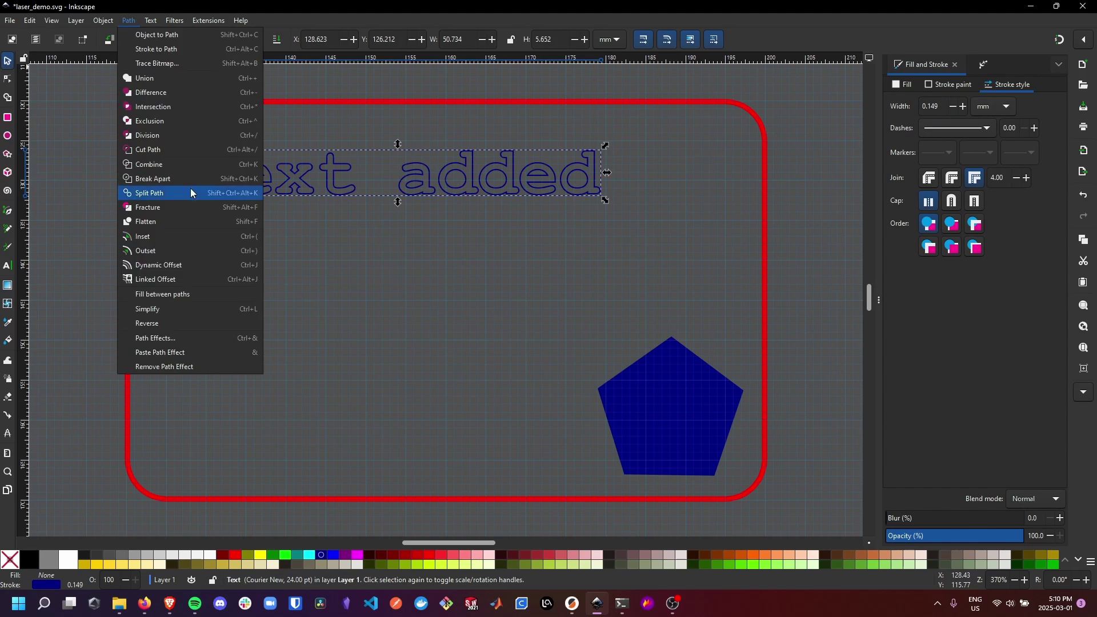
click(141, 35)
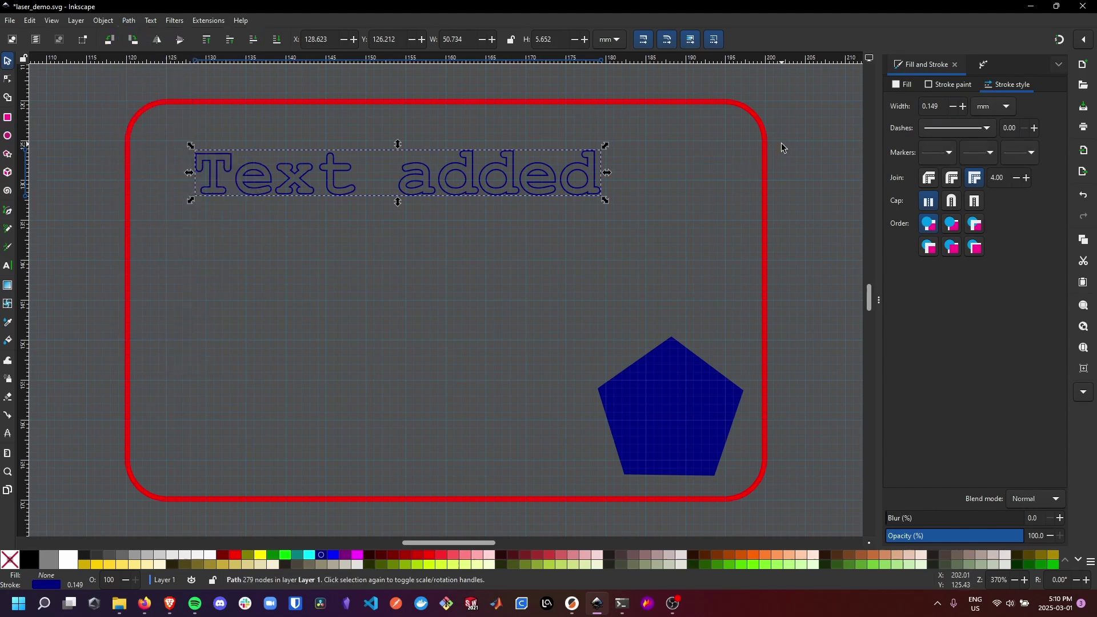
click(107, 184)
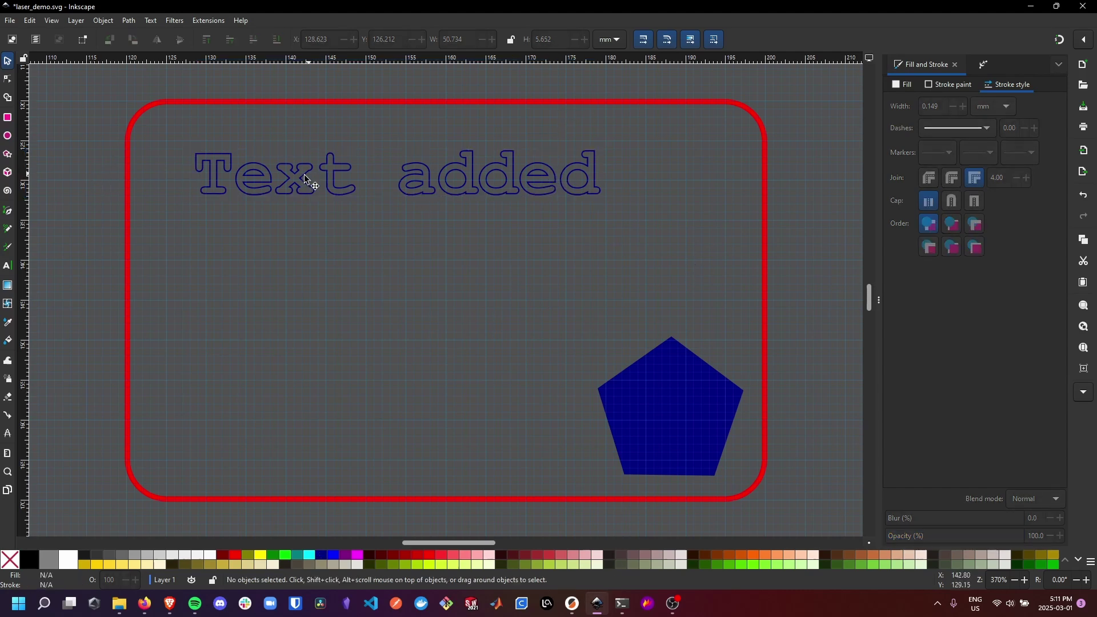
drag(321, 174, 287, 153)
click(104, 137)
Save the drawing via File > Save, then select the hatched pentagon group.
click(10, 20)
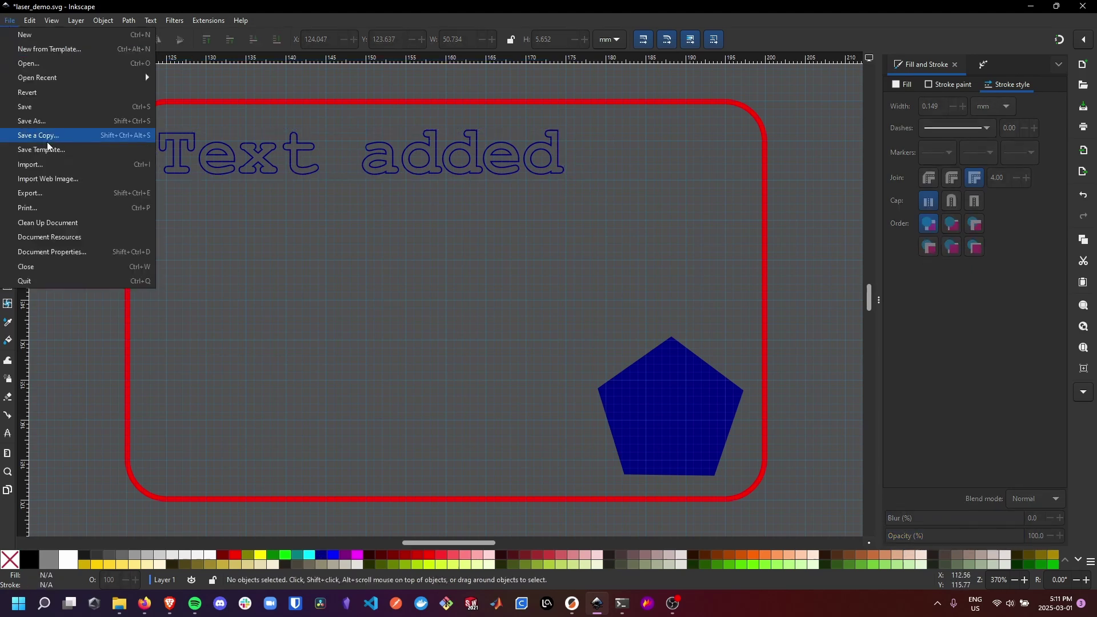
click(34, 107)
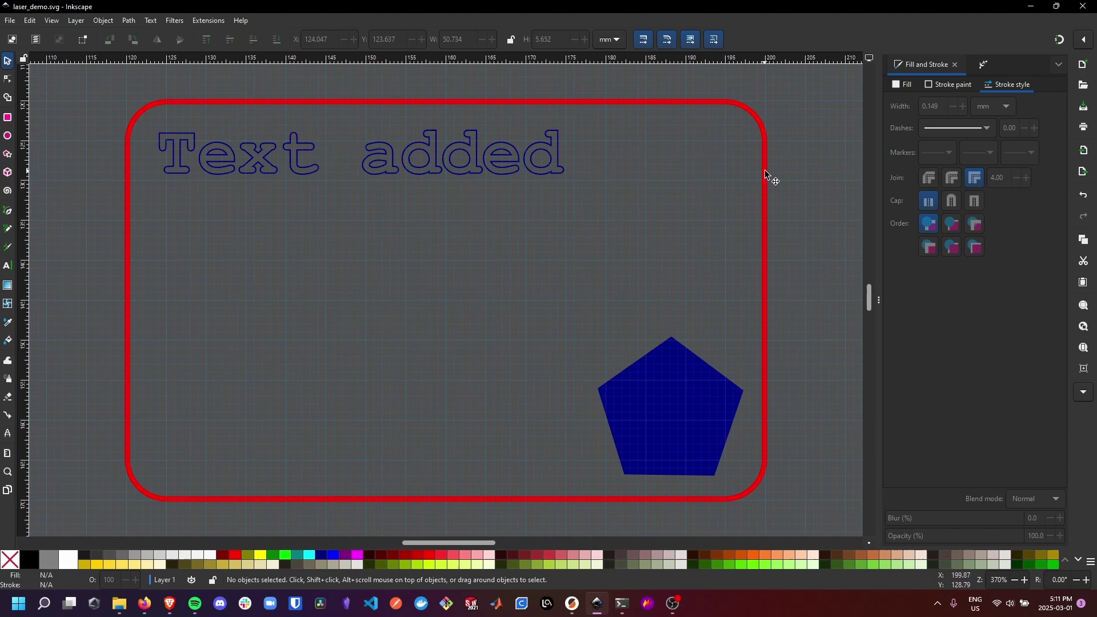
click(727, 393)
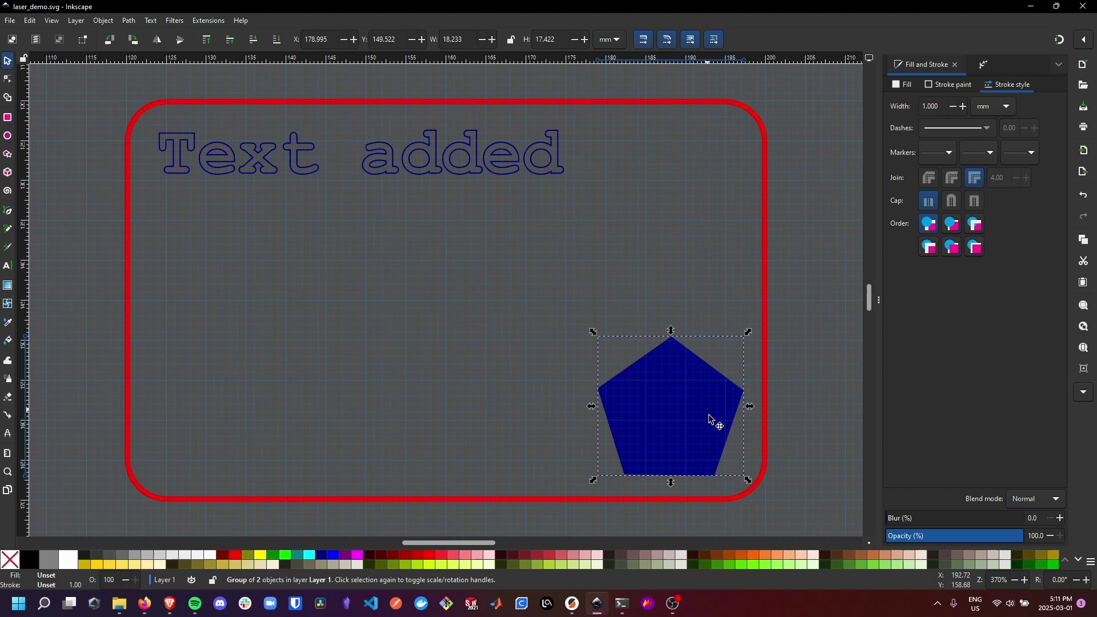
key(Escape)
click(427, 144)
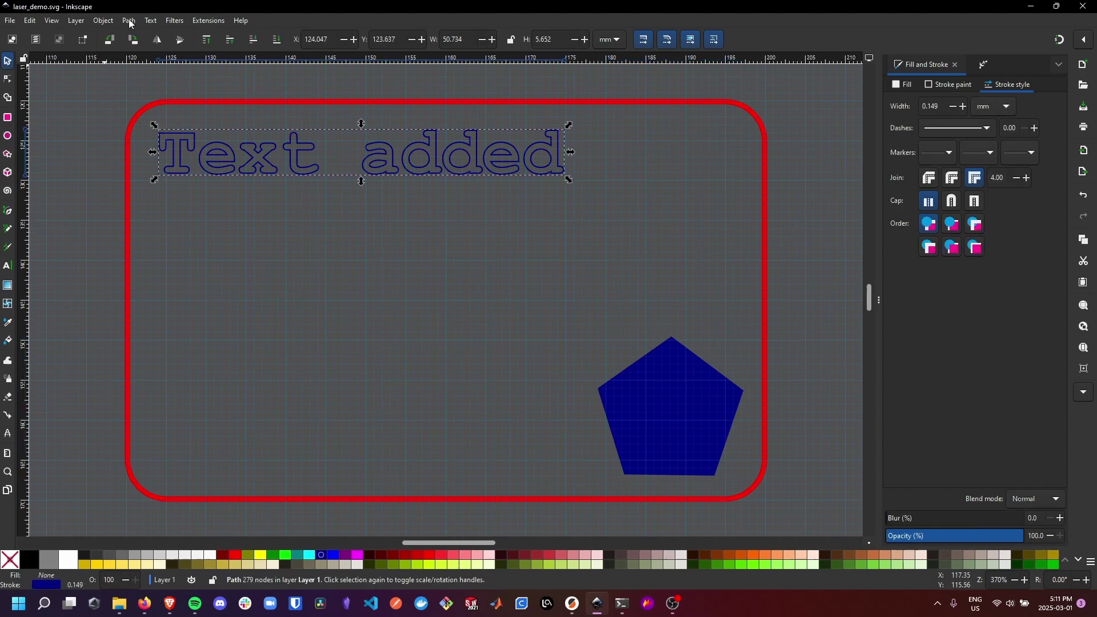
click(677, 417)
key(Escape)
click(429, 161)
click(816, 143)
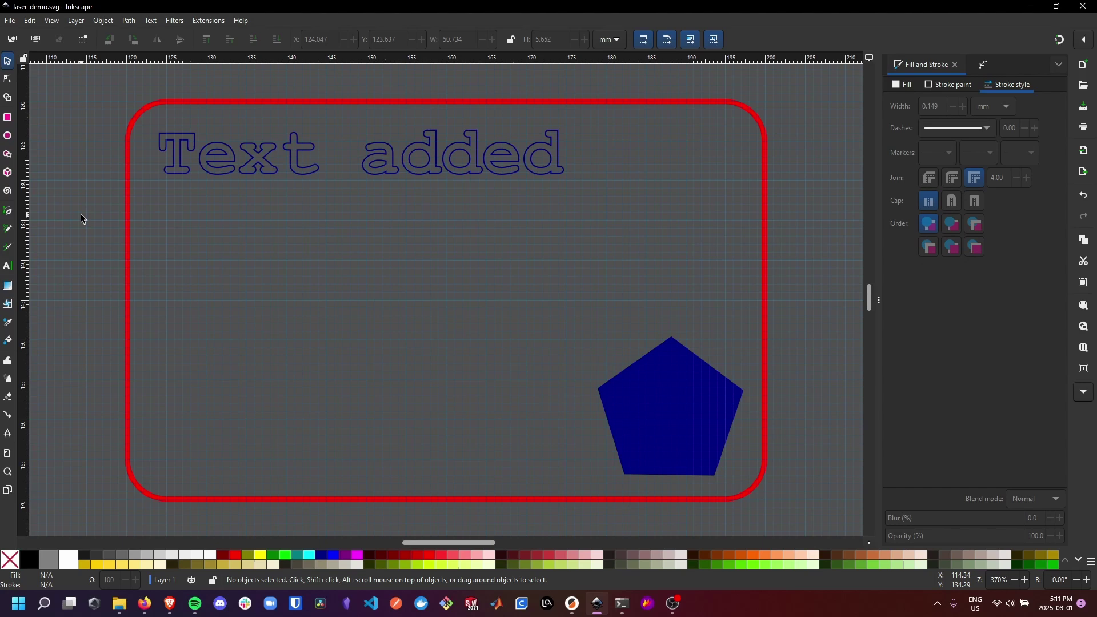
Paste the thinking-face emoji image and drag it right over the frame's left part.
right_click(276, 271)
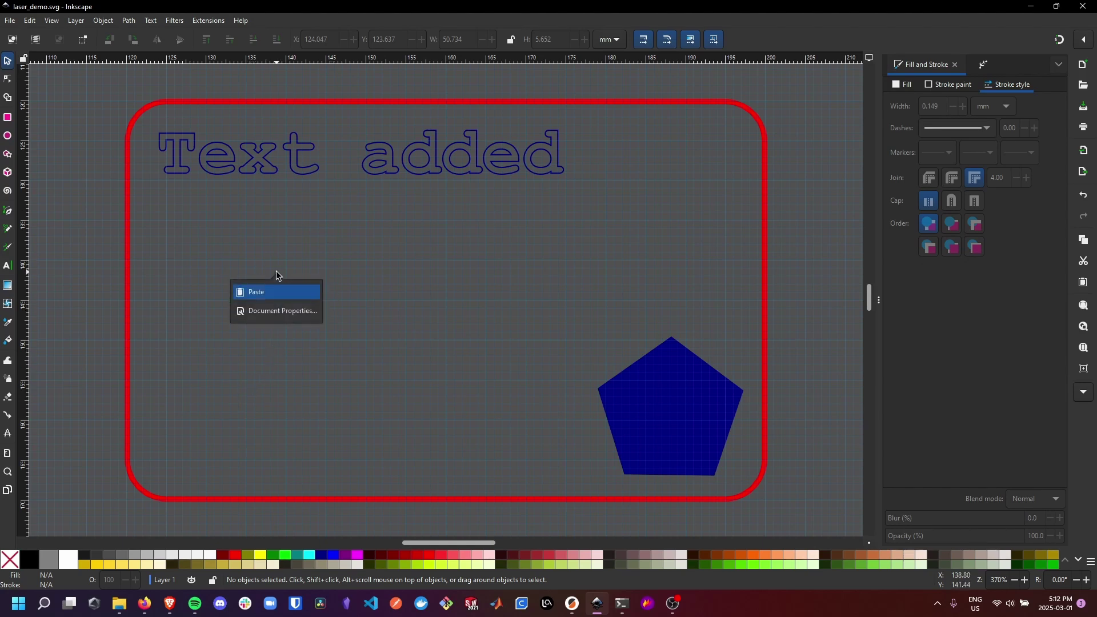
click(279, 292)
drag(328, 302, 428, 277)
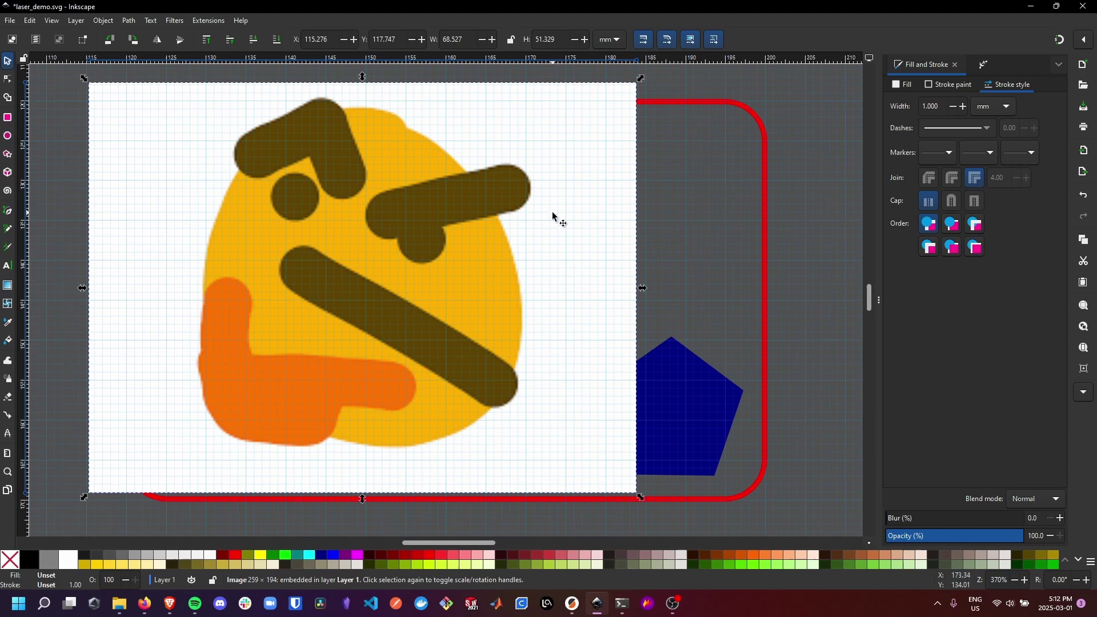
right_click(509, 156)
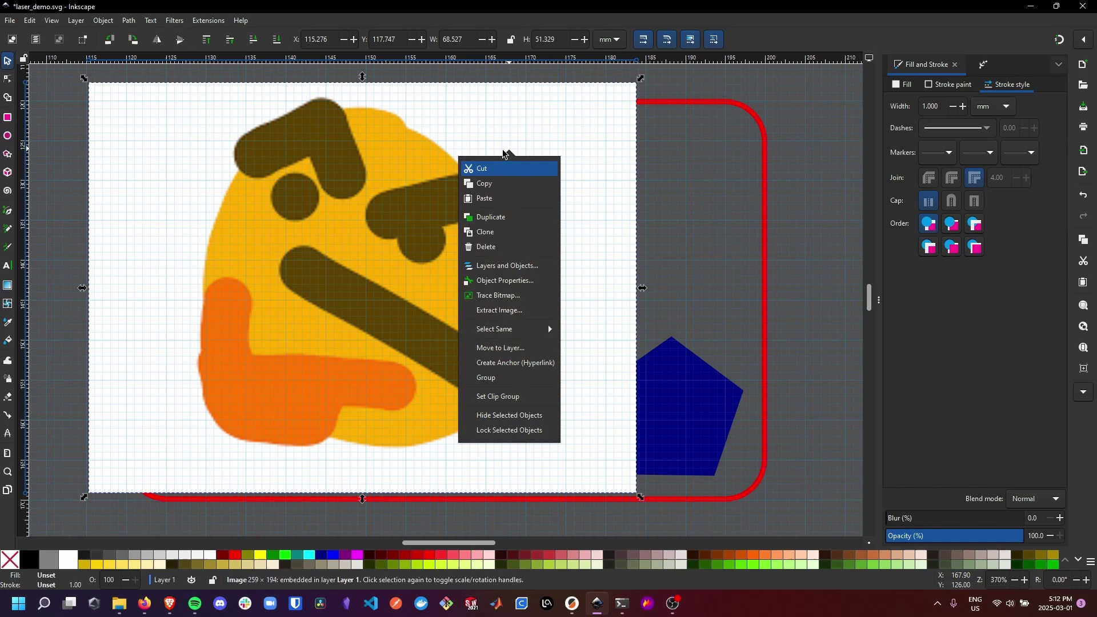
Open Trace Bitmap and preview Edge detection, Brightness cutoff and Color quantization traces of the emoji.
click(490, 297)
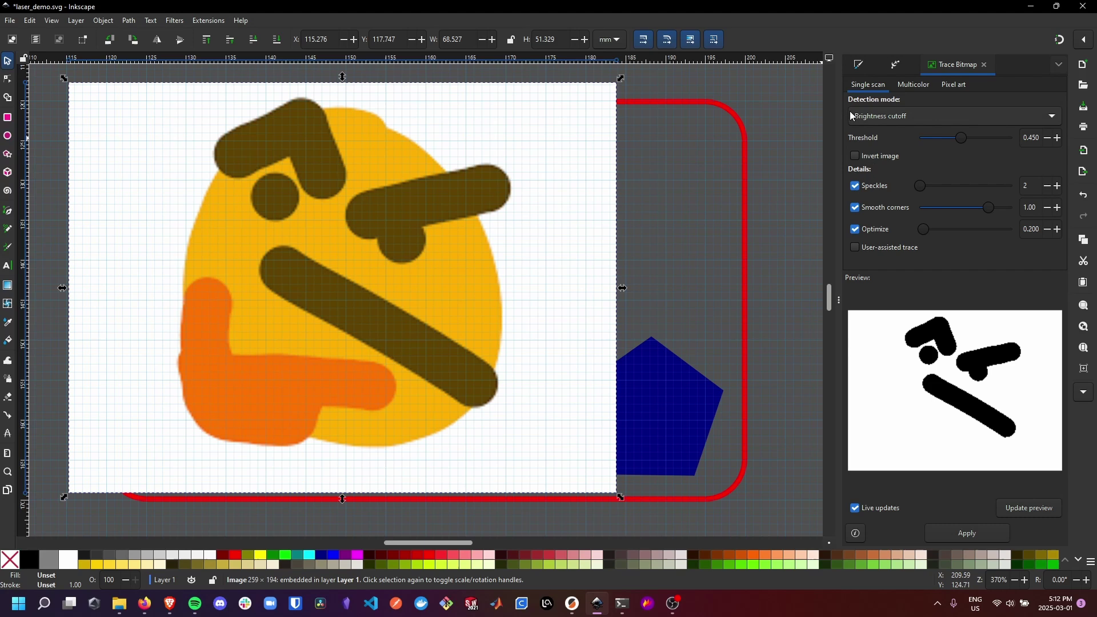
click(895, 117)
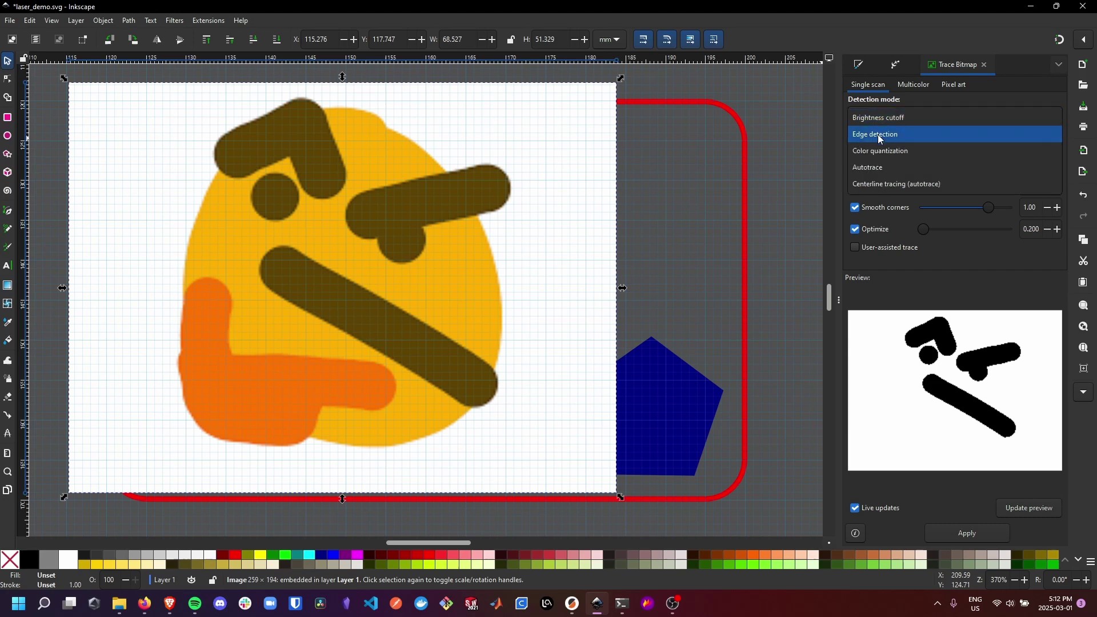
click(880, 136)
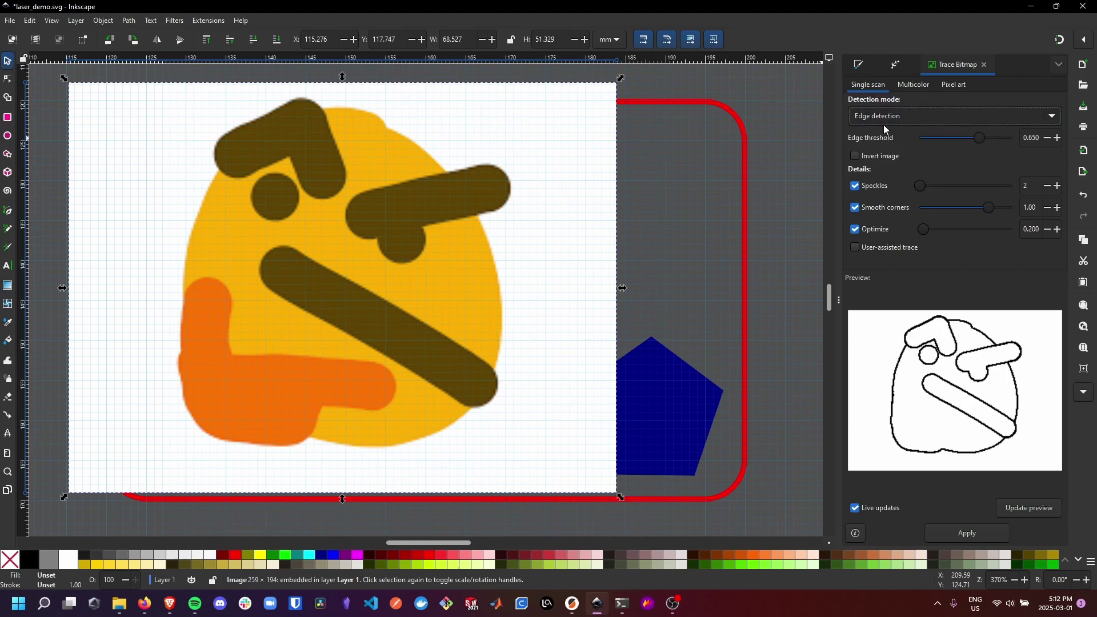
click(876, 114)
click(880, 100)
click(887, 123)
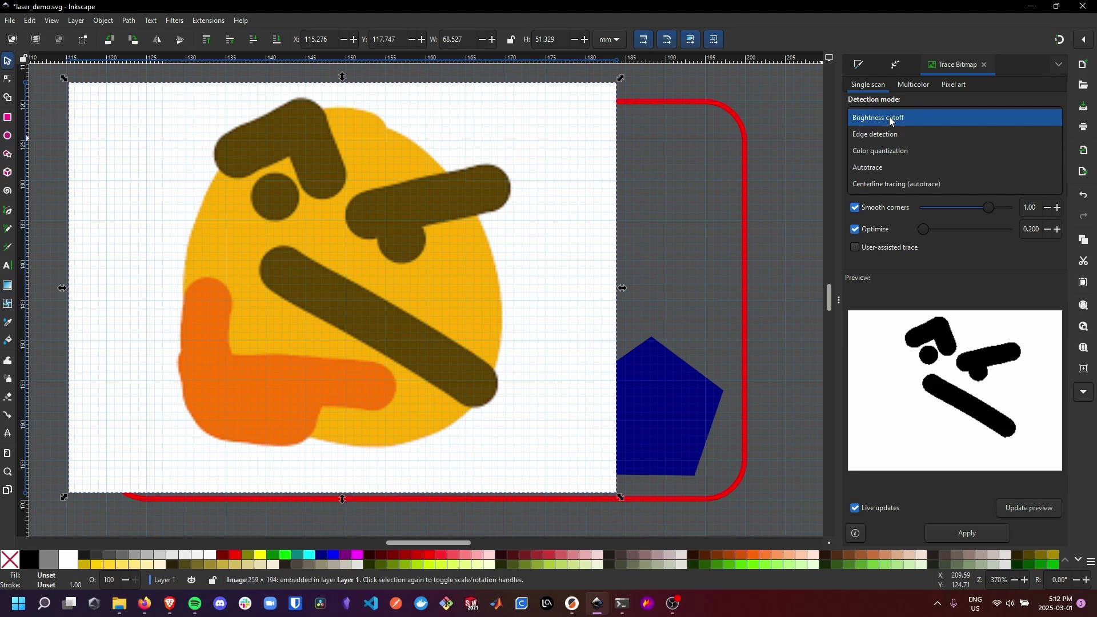
click(879, 151)
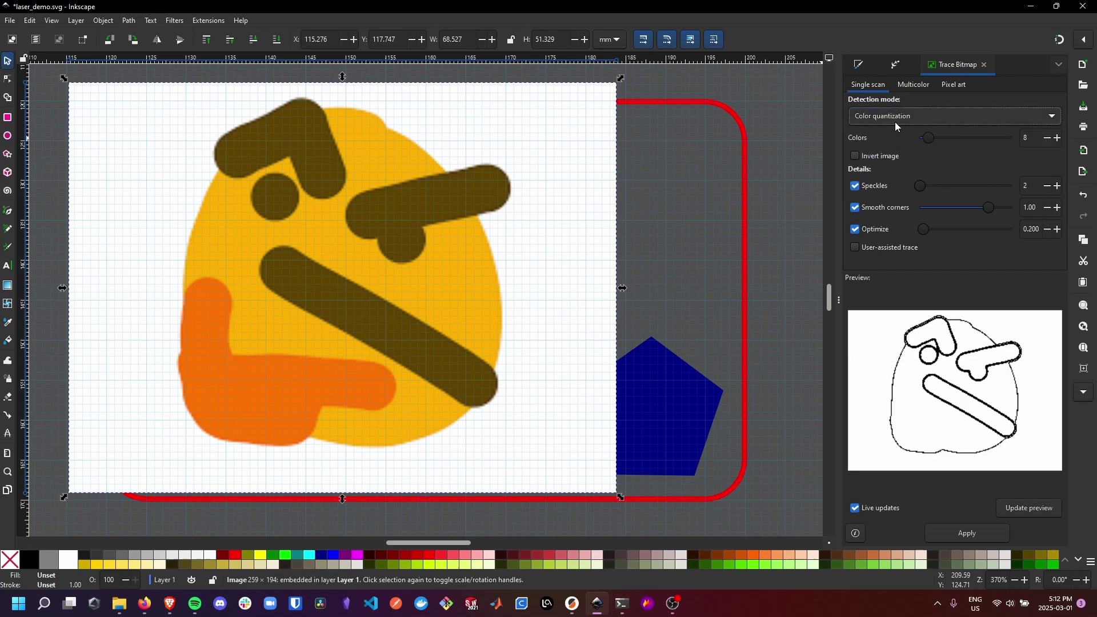
Return to Brightness cutoff and raise the threshold to 0.528 to capture the orange hand.
click(888, 117)
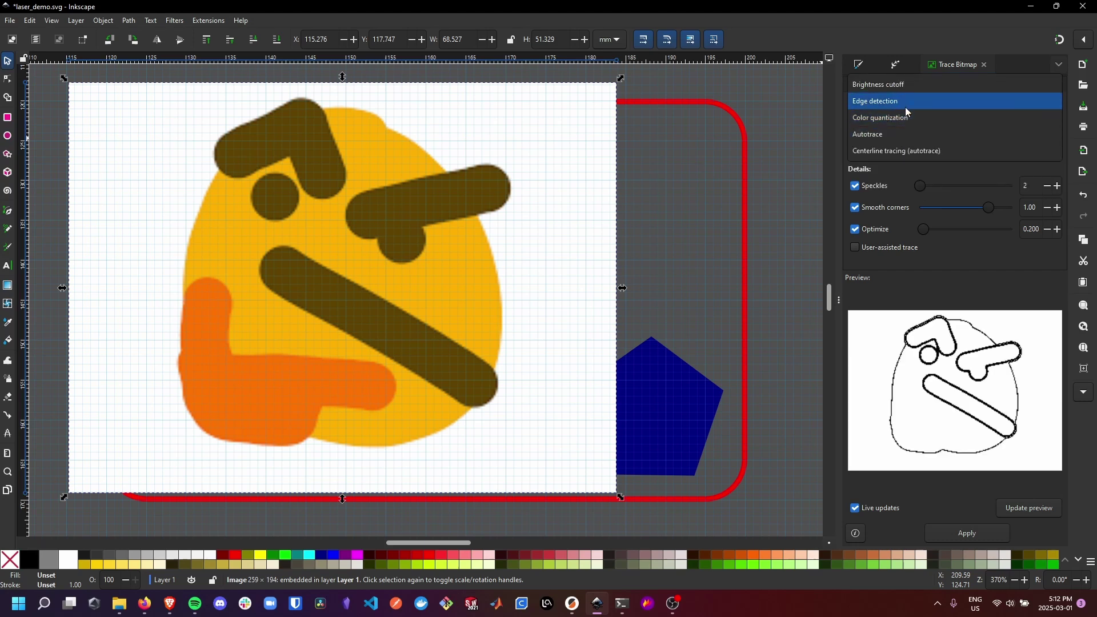
click(883, 87)
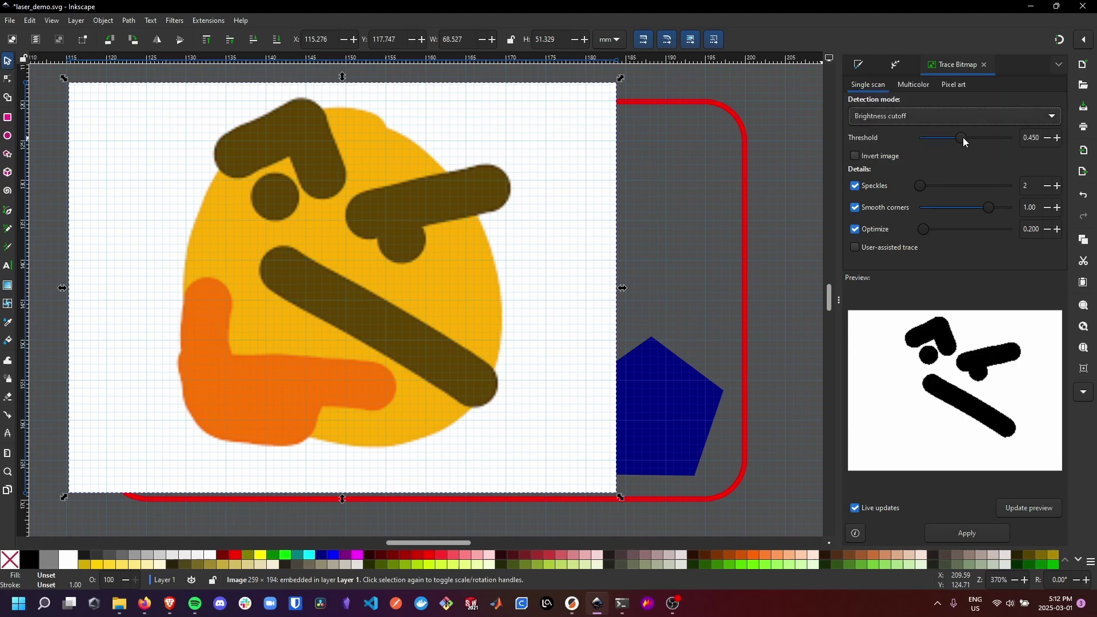
mouse_move(962, 138)
mouse_down()
mouse_move(978, 138)
mouse_move(968, 141)
mouse_up()
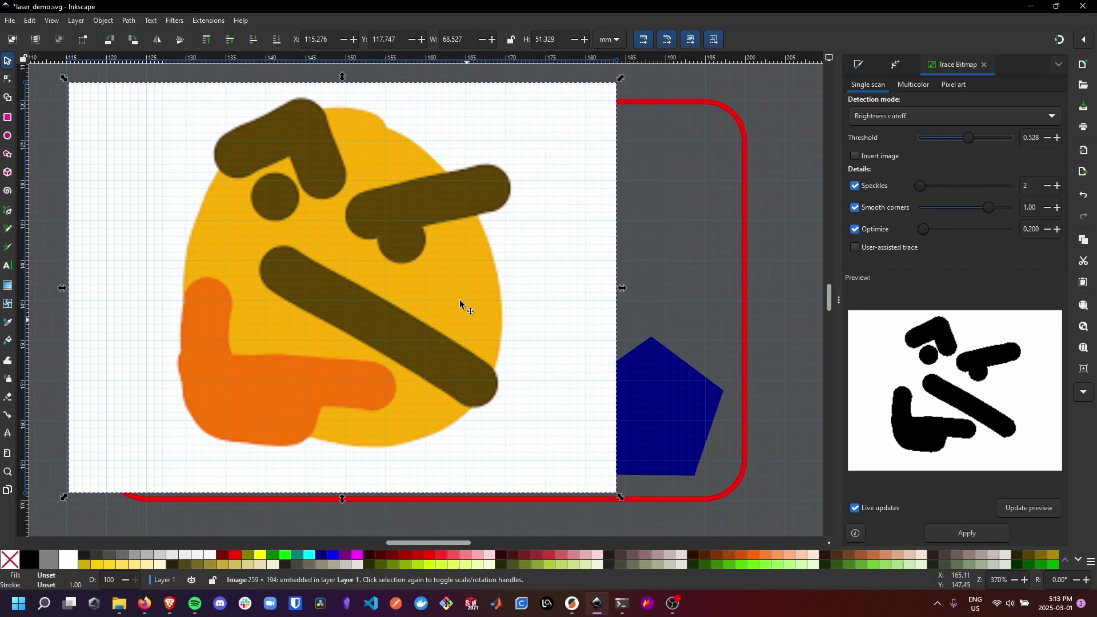
Create the traced path, move it off the image, and delete the original emoji bitmap.
click(963, 532)
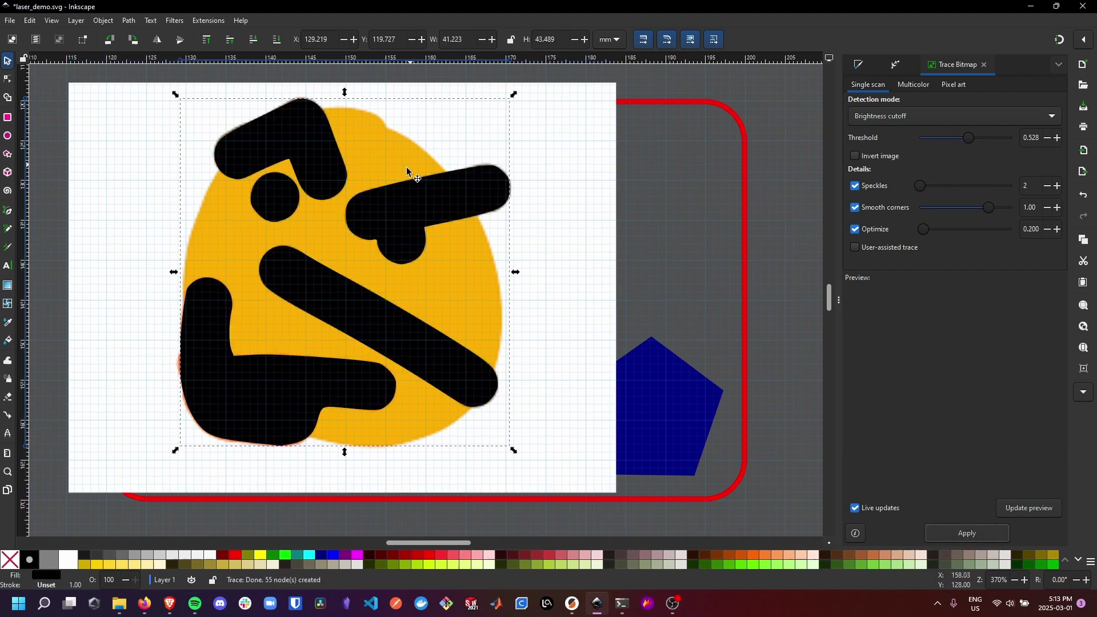
mouse_move(382, 216)
mouse_down()
mouse_move(607, 200)
mouse_move(617, 245)
mouse_move(634, 215)
mouse_move(619, 201)
mouse_up()
click(223, 217)
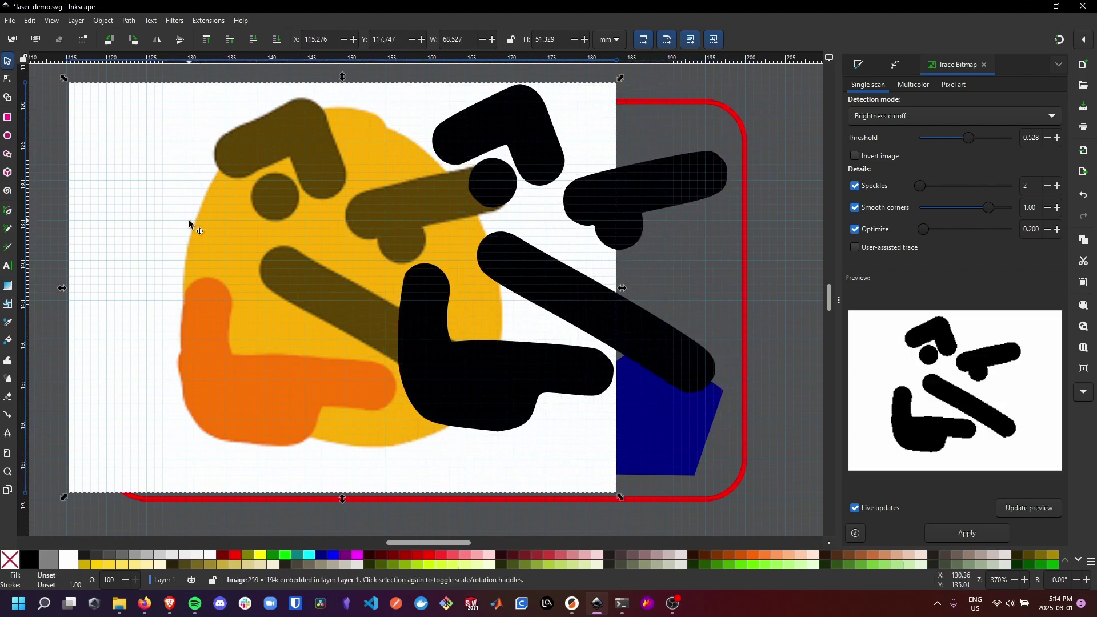
key(Delete)
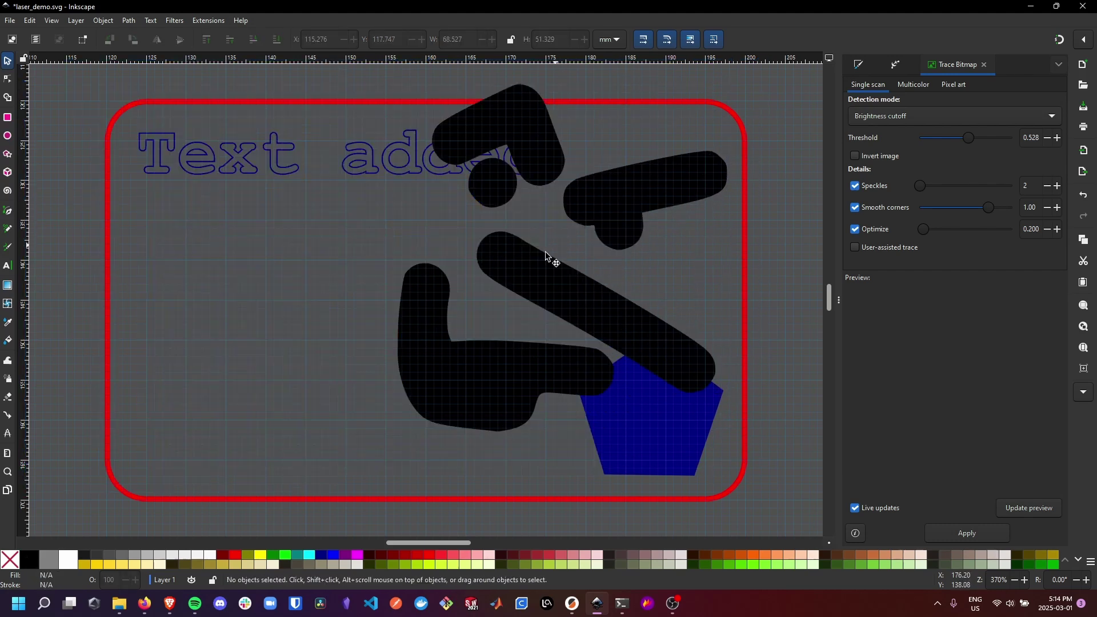
Move the traced shape left into the frame and give it no fill with a black stroke.
click(543, 282)
mouse_move(543, 281)
mouse_down()
mouse_move(359, 328)
mouse_move(351, 280)
mouse_up()
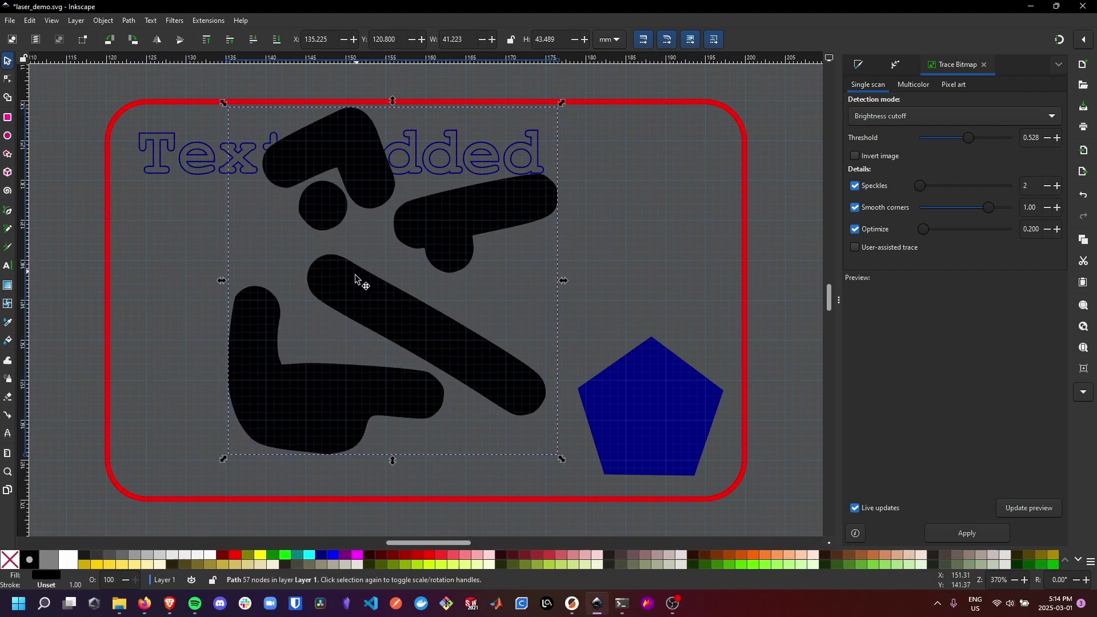
click(10, 560)
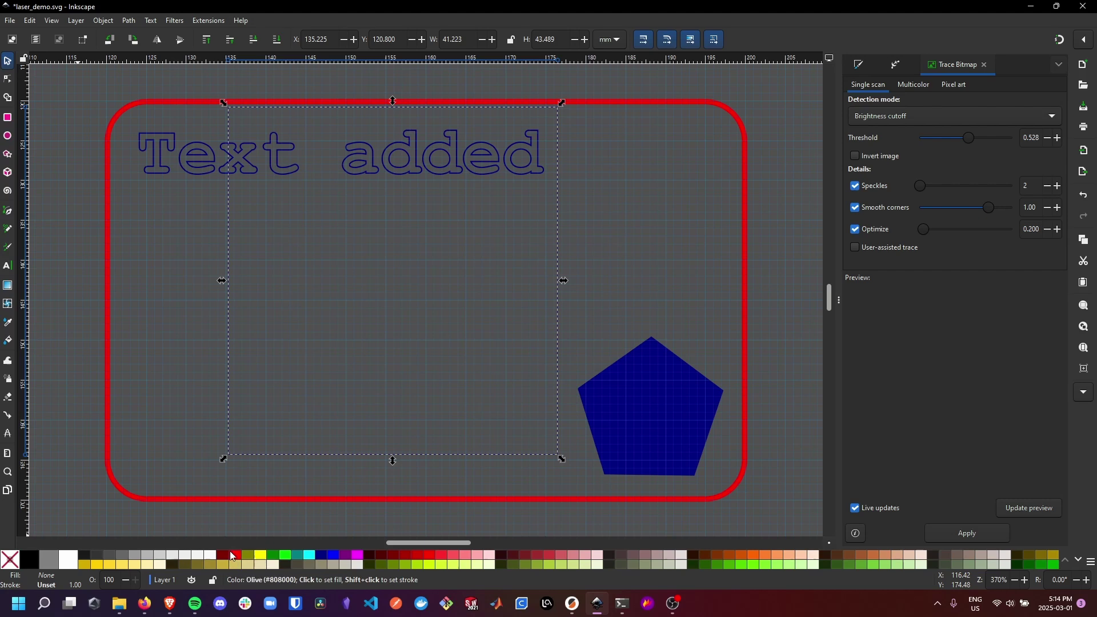
click(28, 559)
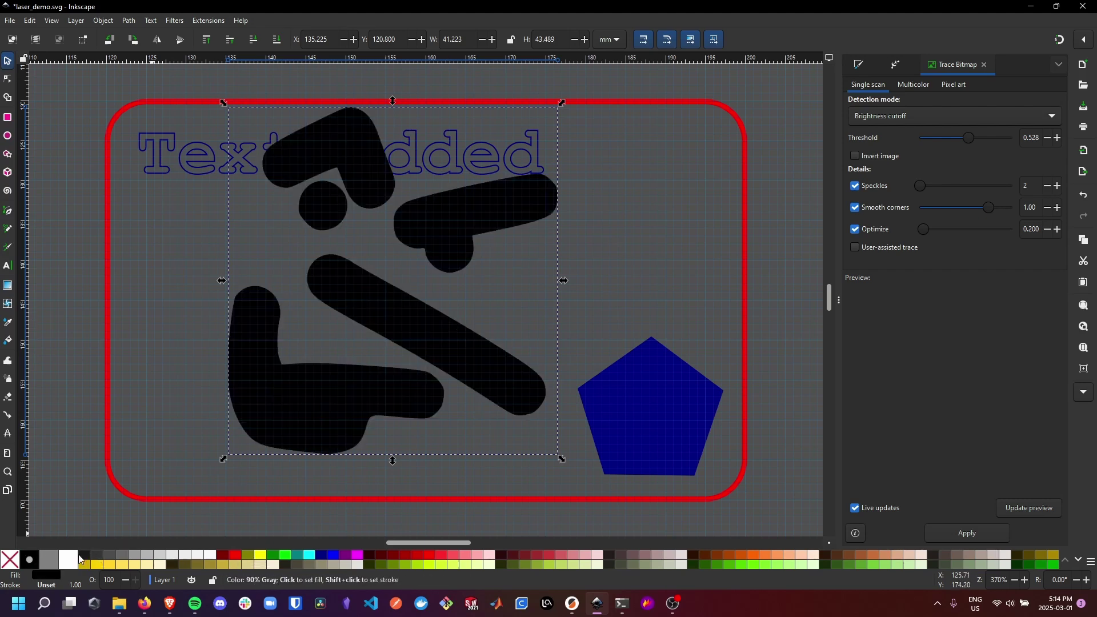
key(ctrl+z)
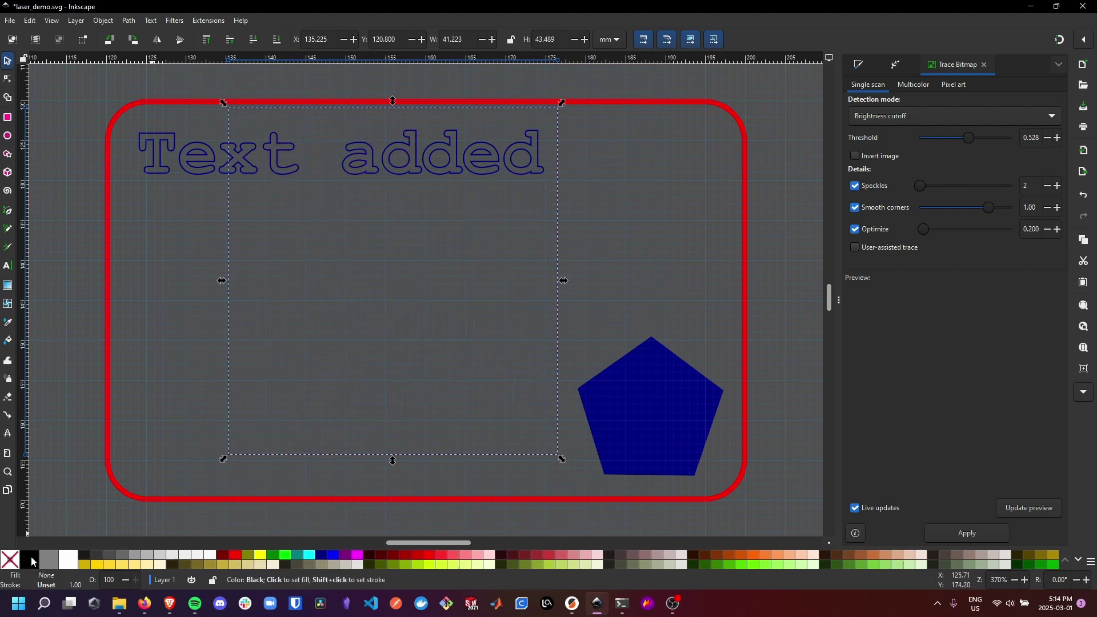
shift+click(31, 558)
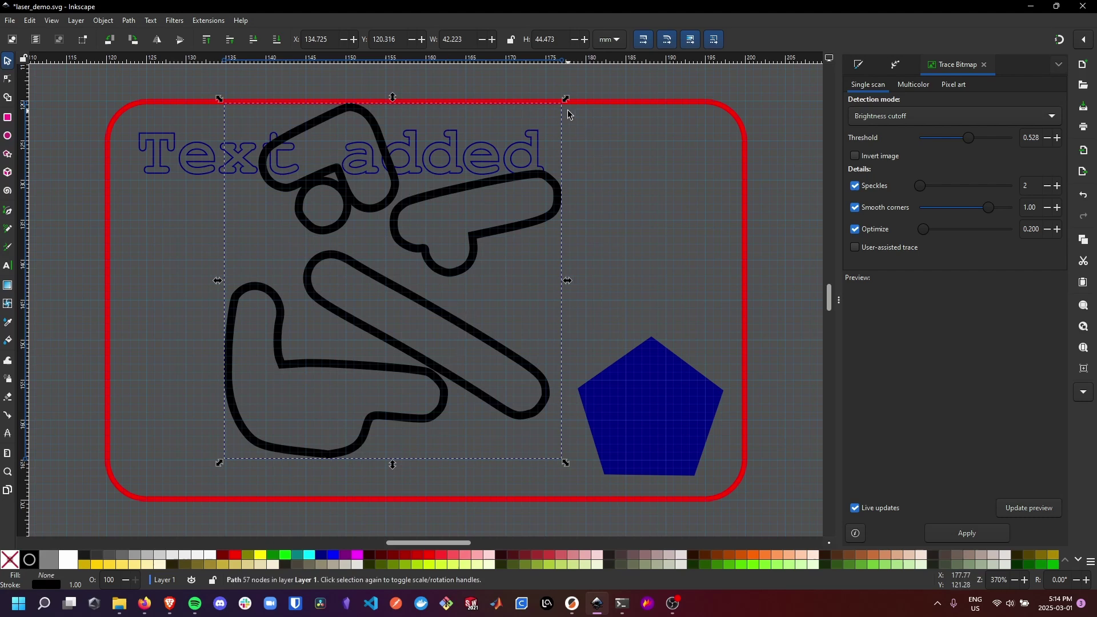
Shrink the traced outline to about half size and place it in the lower-left corner inside the red border.
mouse_move(566, 99)
mouse_down()
mouse_move(416, 179)
mouse_move(495, 208)
mouse_move(492, 194)
mouse_move(516, 184)
mouse_move(498, 177)
mouse_move(487, 191)
mouse_up()
mouse_move(432, 312)
mouse_down()
mouse_move(259, 403)
mouse_move(267, 414)
mouse_up()
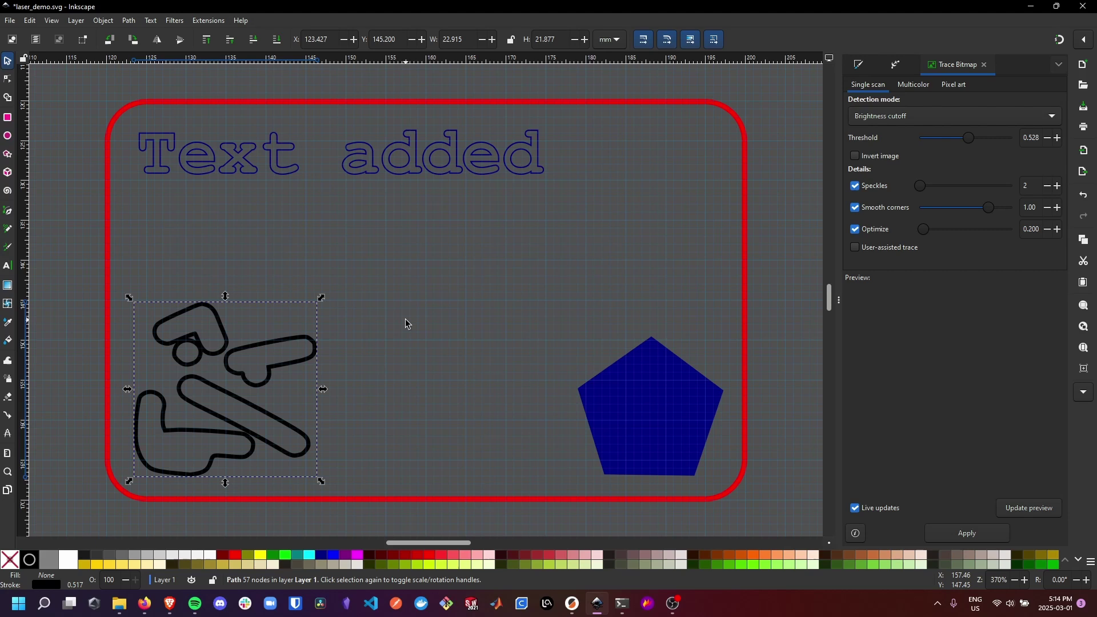
click(329, 366)
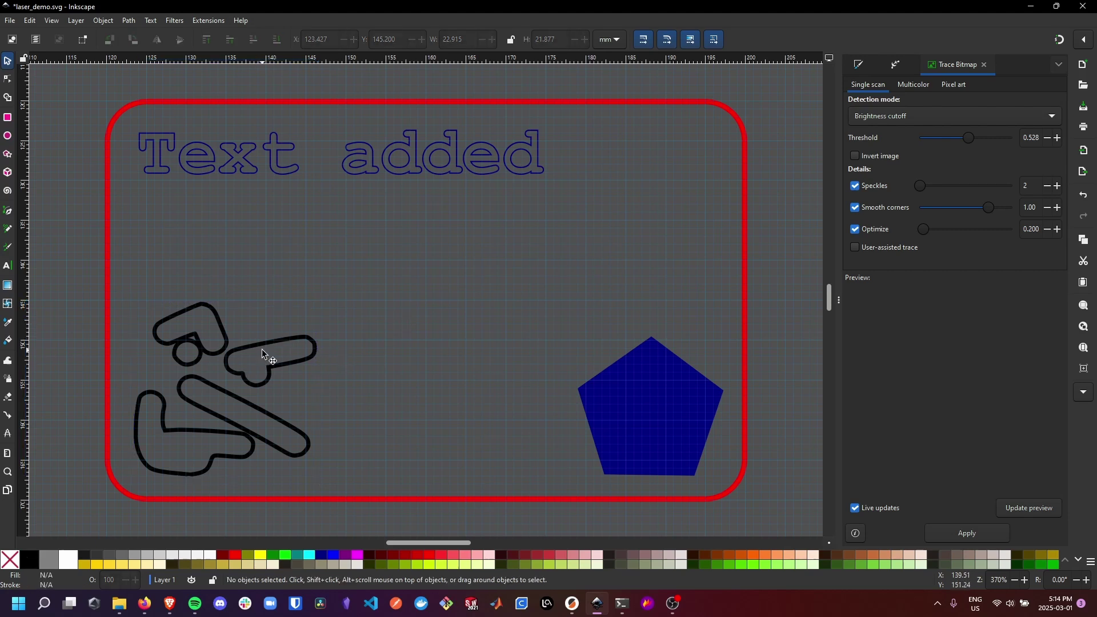
Check the layout by selecting the blue pentagon, 'Text added' lettering and traced outline in turn.
click(656, 448)
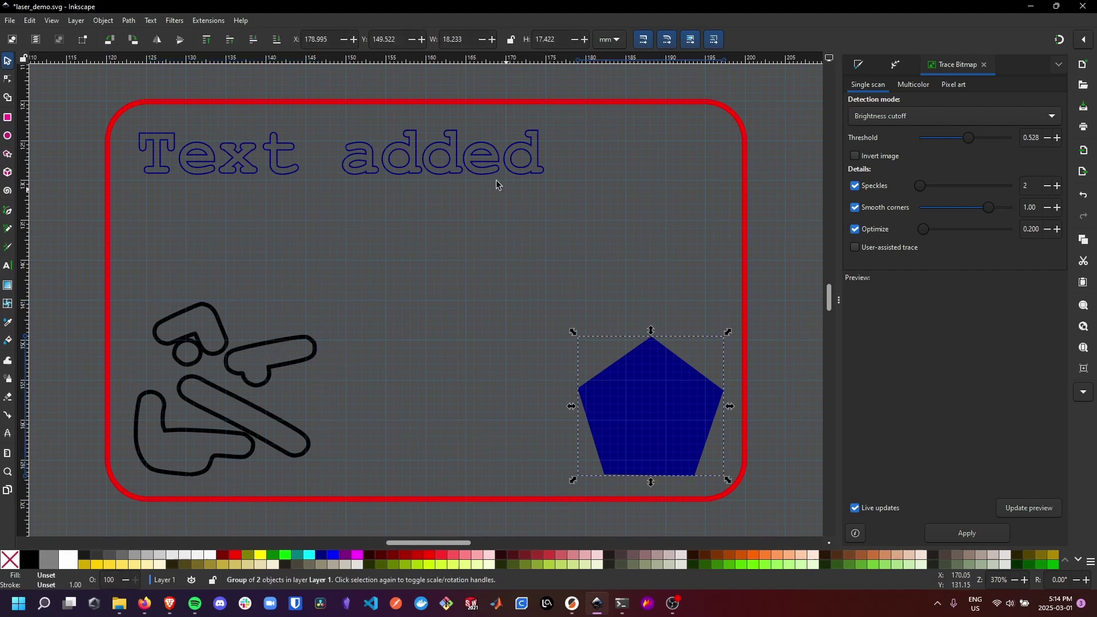
click(408, 154)
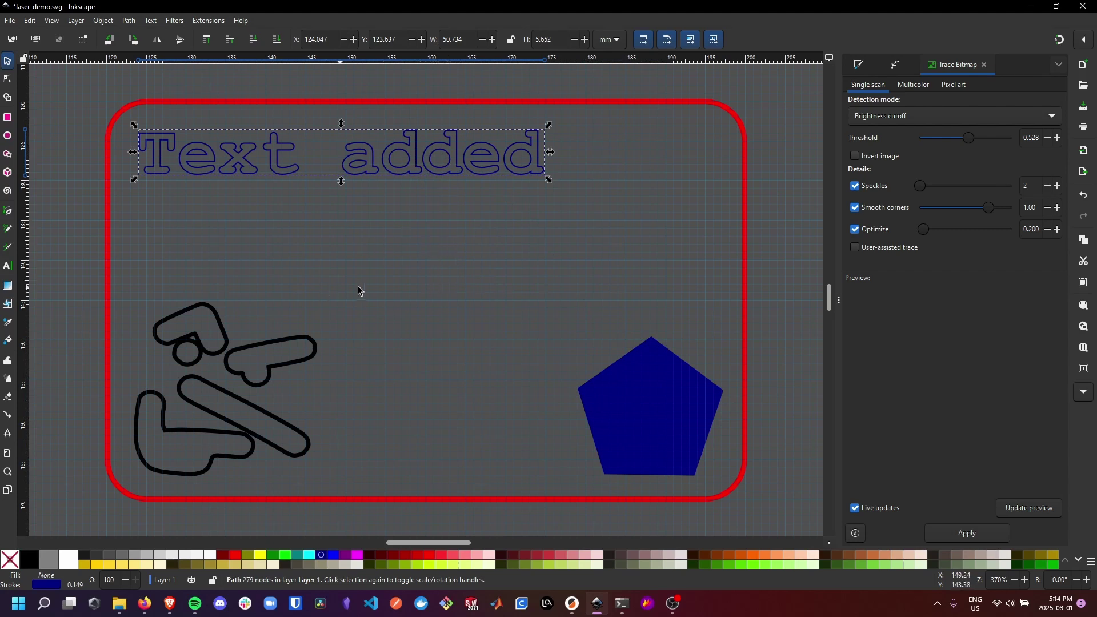
click(455, 280)
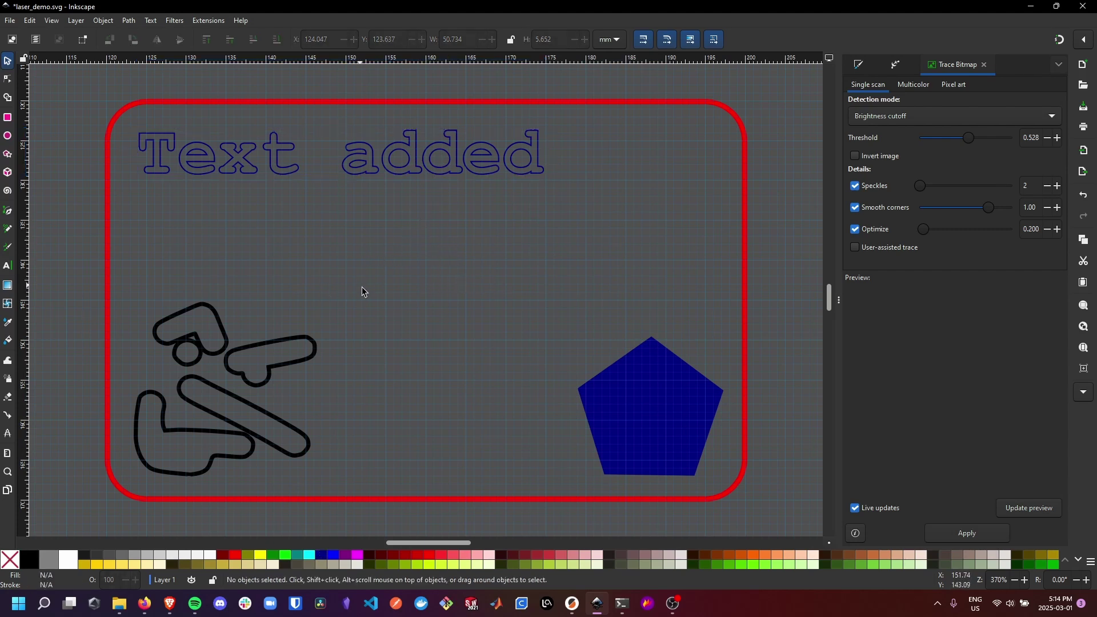
click(293, 366)
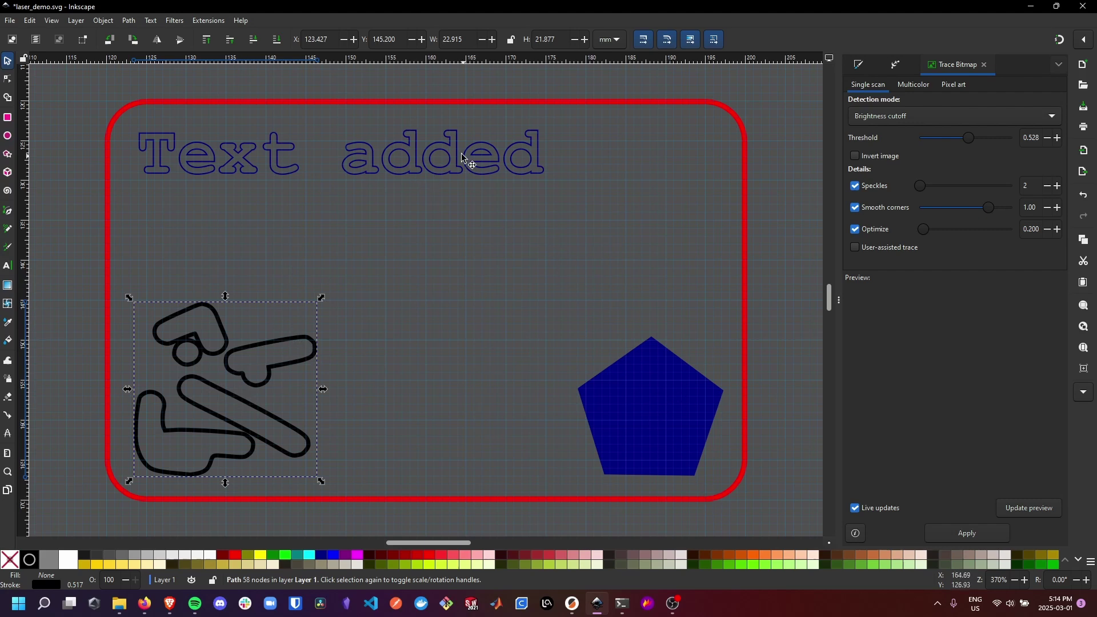
click(384, 234)
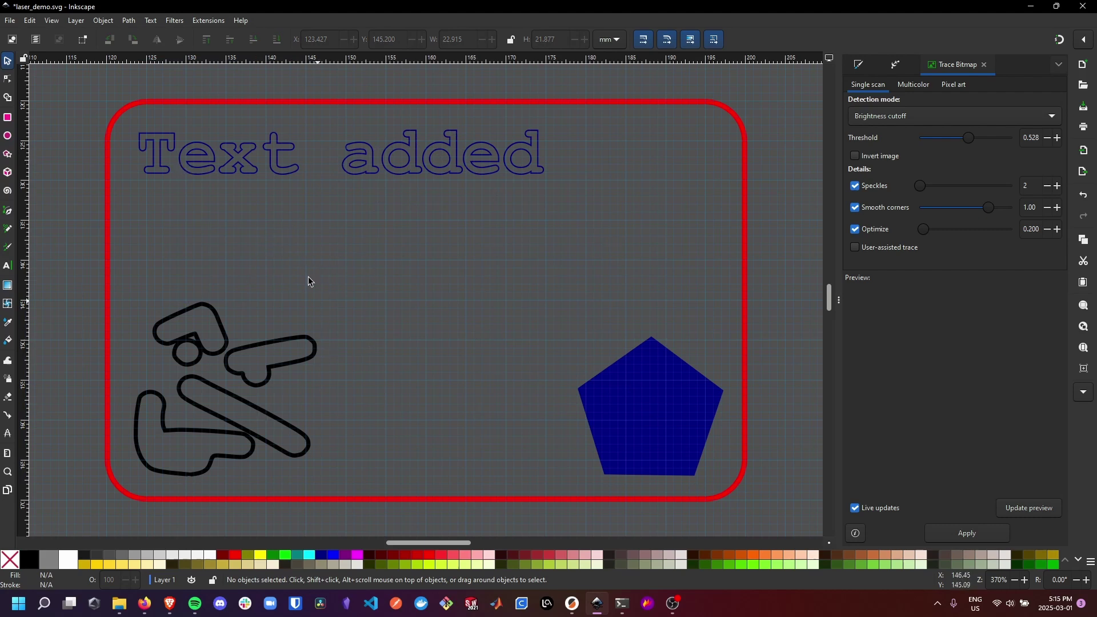
scroll(345, 286, down, 2)
Save laser_demo.svg with File > Save and switch over to LaserGRBL.
scroll(345, 286, up, 4)
scroll(354, 283, down, 2)
click(10, 21)
click(66, 108)
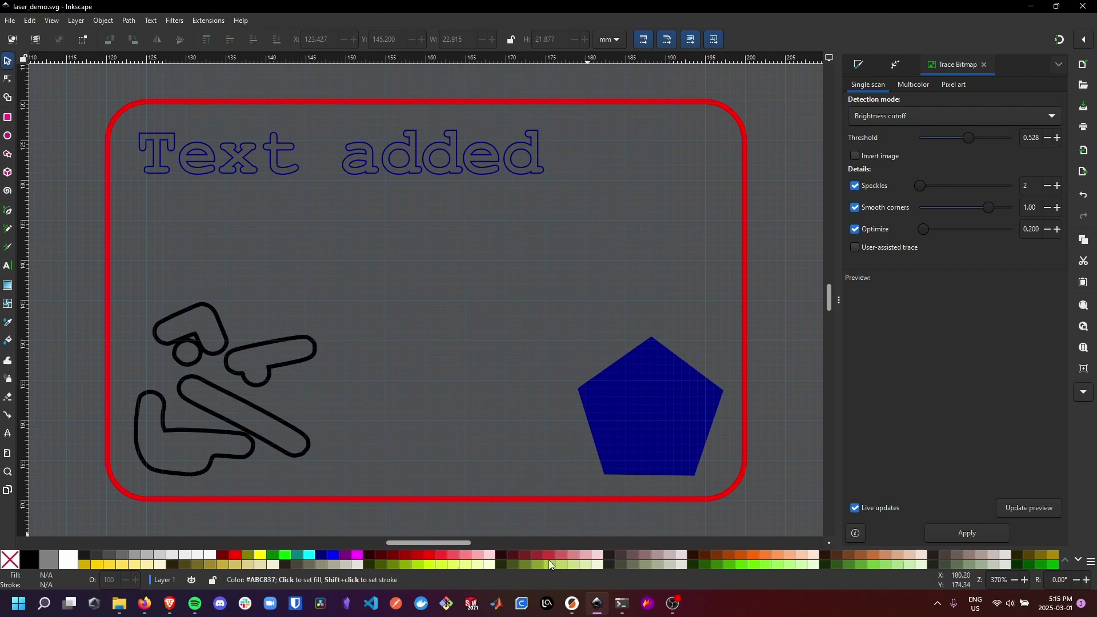
click(547, 603)
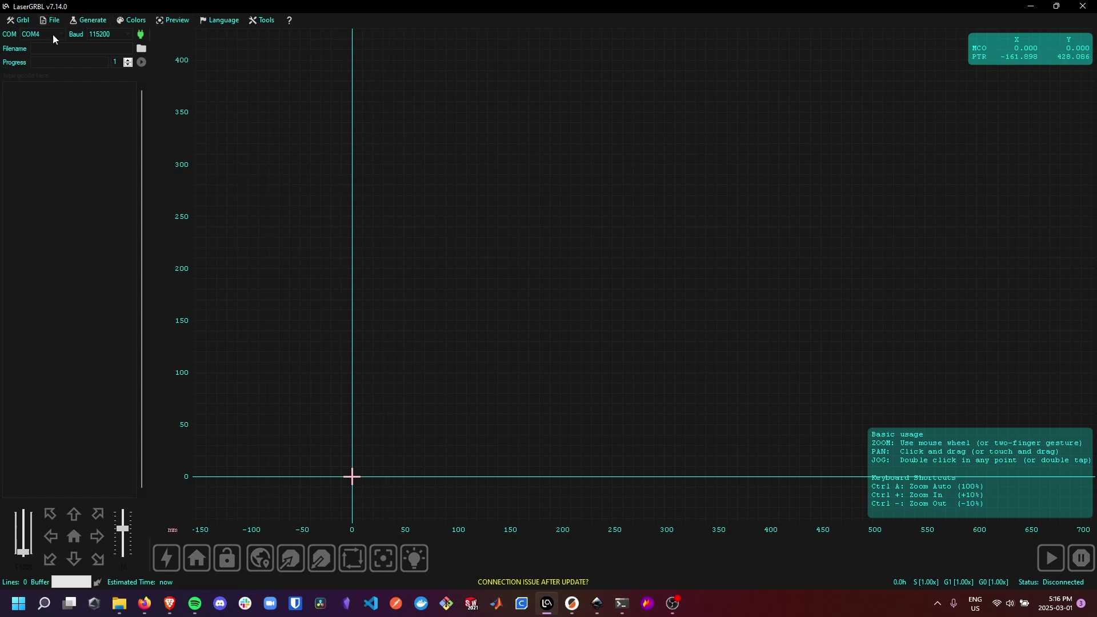
Open laser_demo in LaserGRBL to reach its Target image import settings.
click(48, 26)
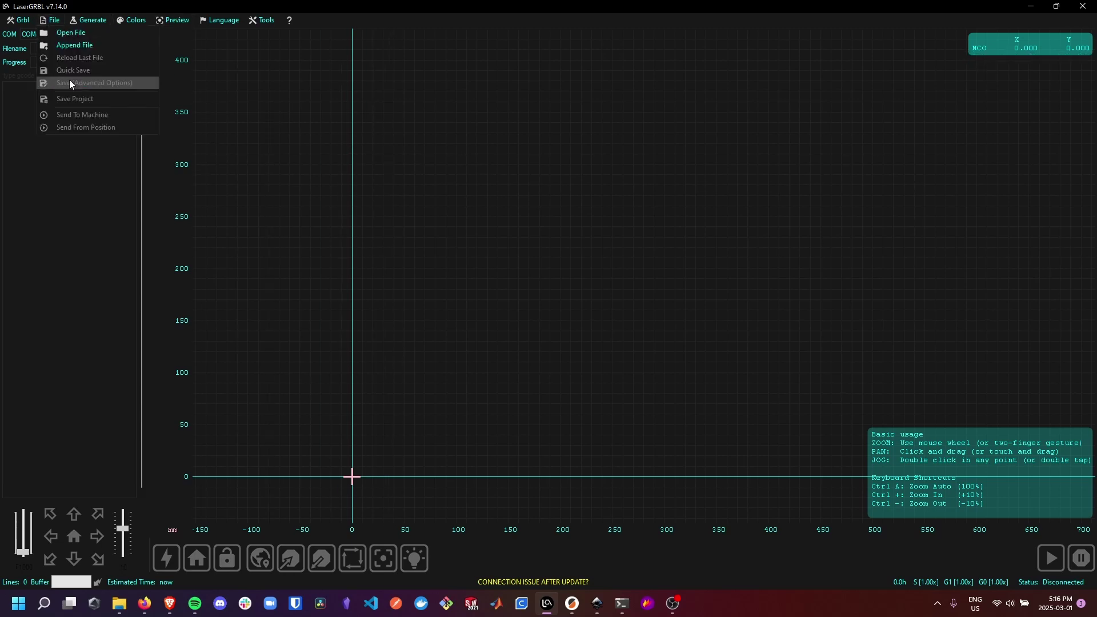
click(93, 31)
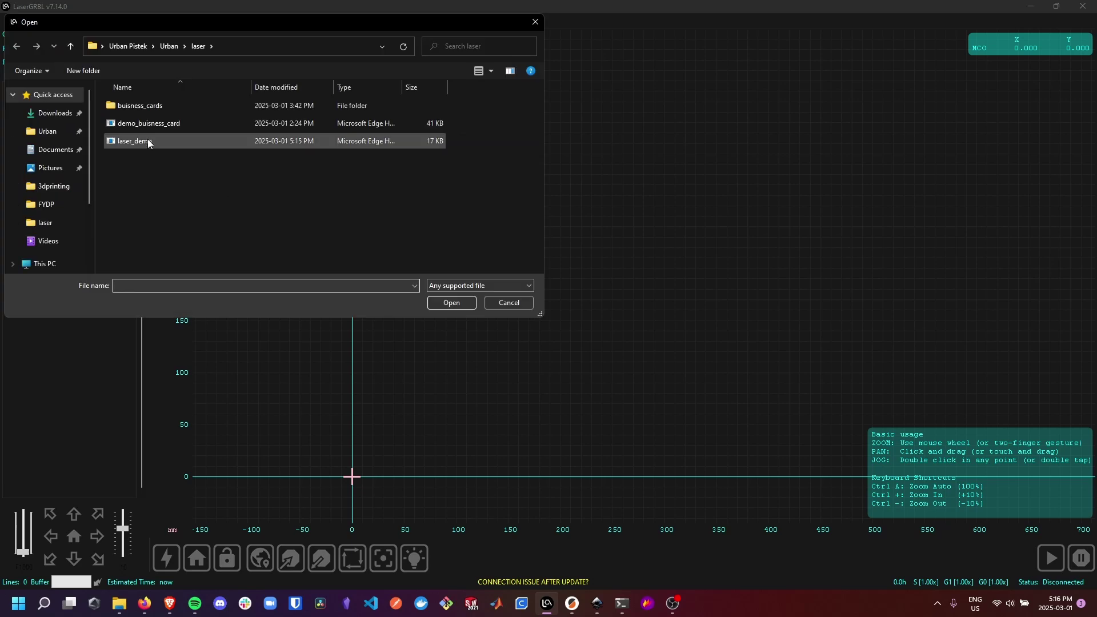
click(147, 142)
click(446, 303)
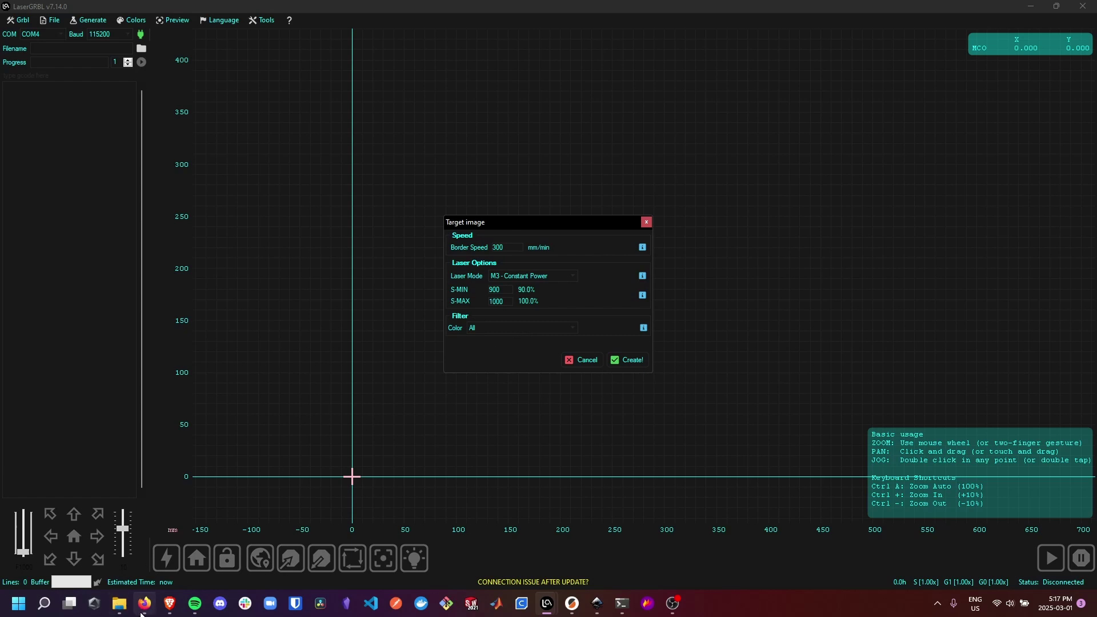
Bring up the Creality Falcon settings page and locate the Falcon 2 12W cutting section.
mouse_move(145, 613)
click(149, 557)
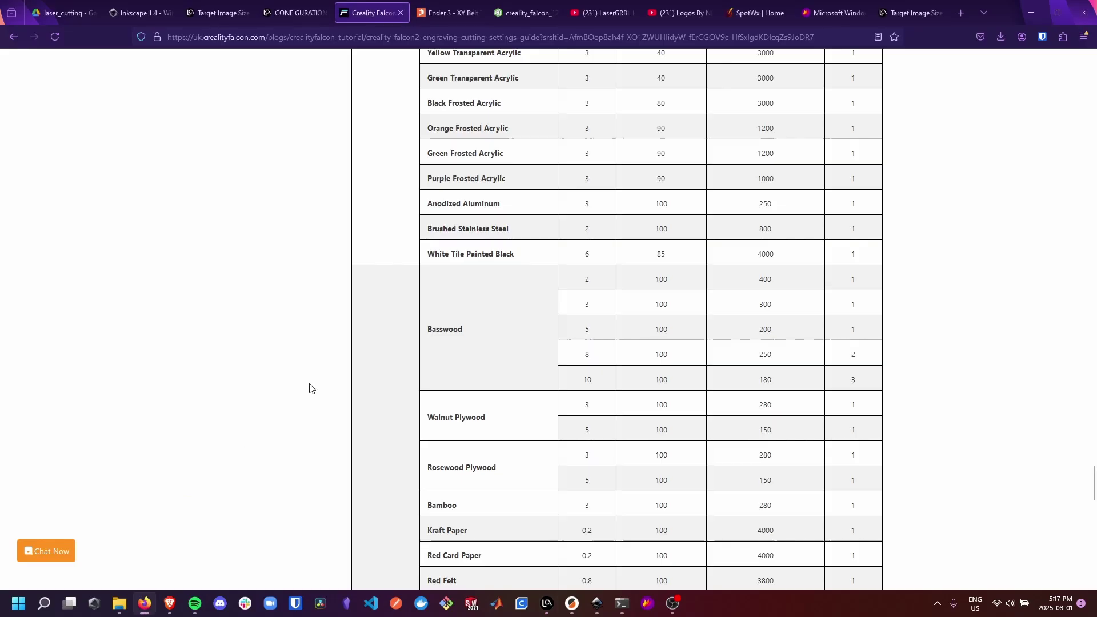
scroll(382, 311, up, 5)
scroll(382, 313, up, 15)
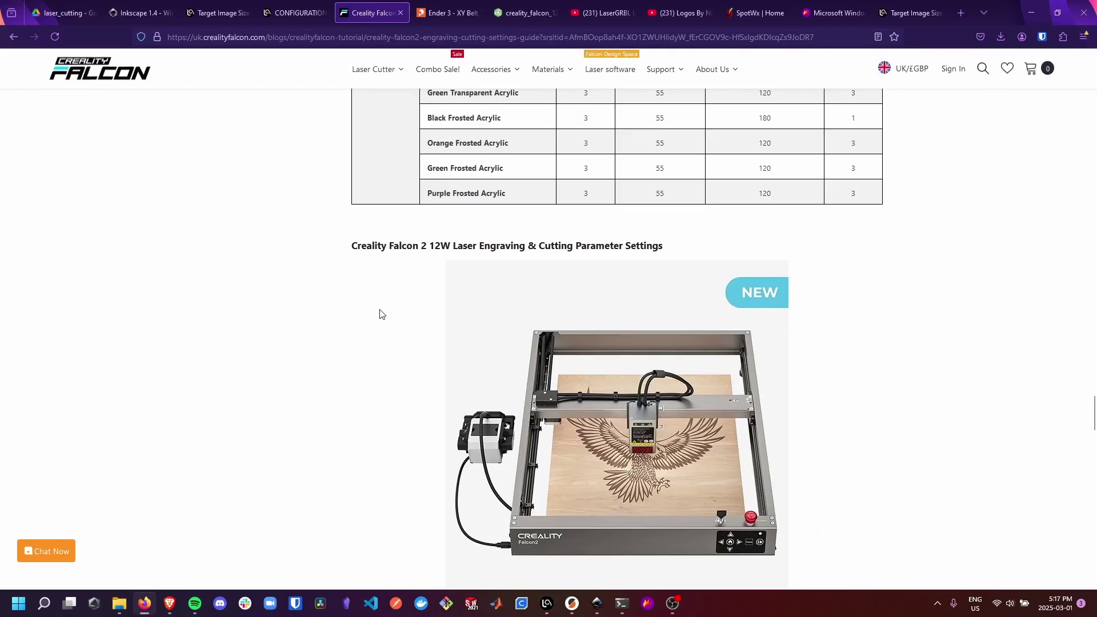
drag(348, 246, 777, 256)
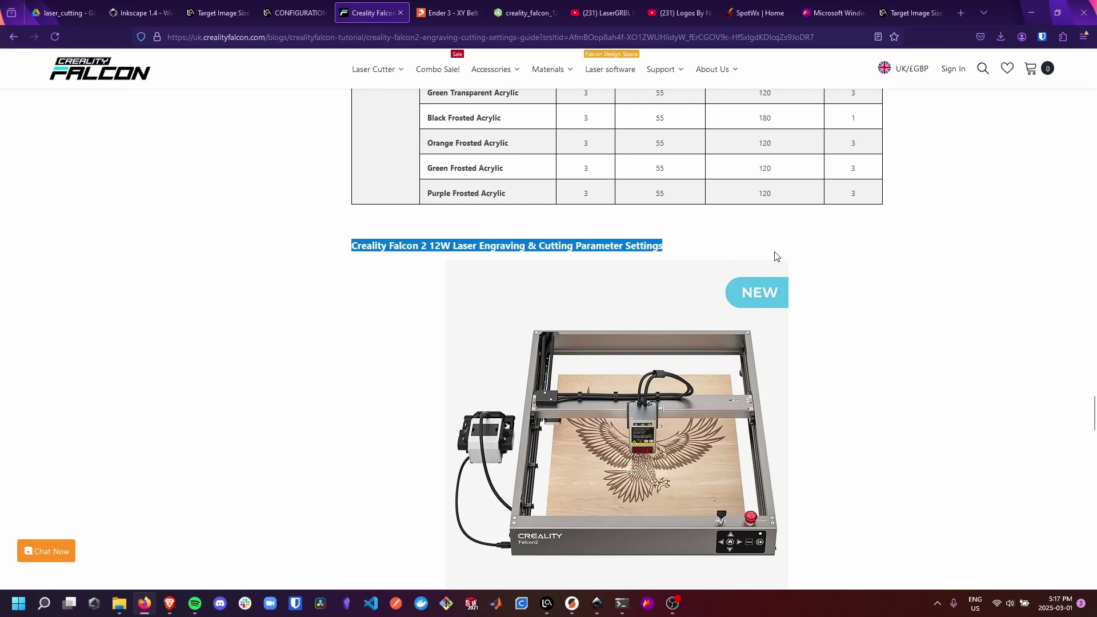
scroll(362, 265, down, 3)
scroll(372, 337, up, 1)
scroll(400, 365, down, 5)
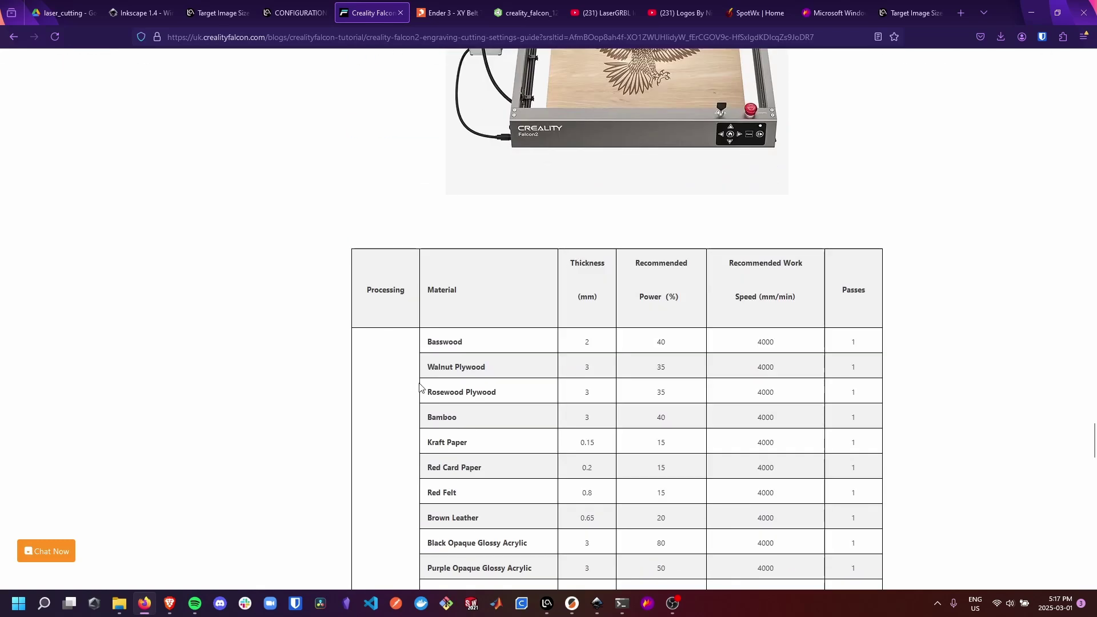
scroll(497, 349, down, 10)
scroll(497, 349, down, 3)
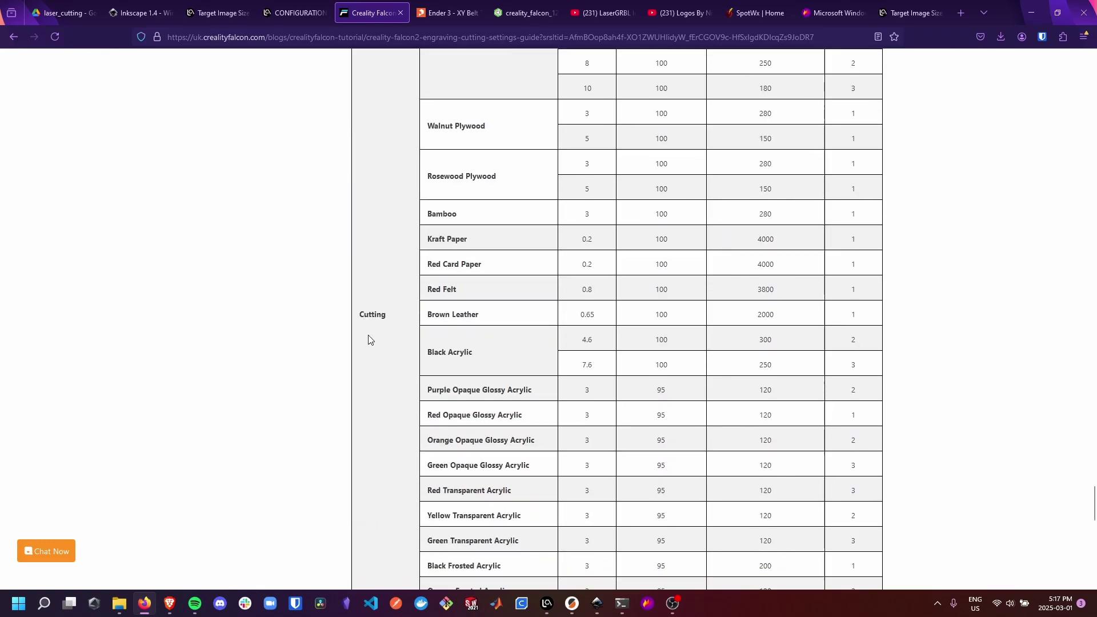
drag(369, 339, 402, 316)
double_click(372, 315)
scroll(404, 318, up, 4)
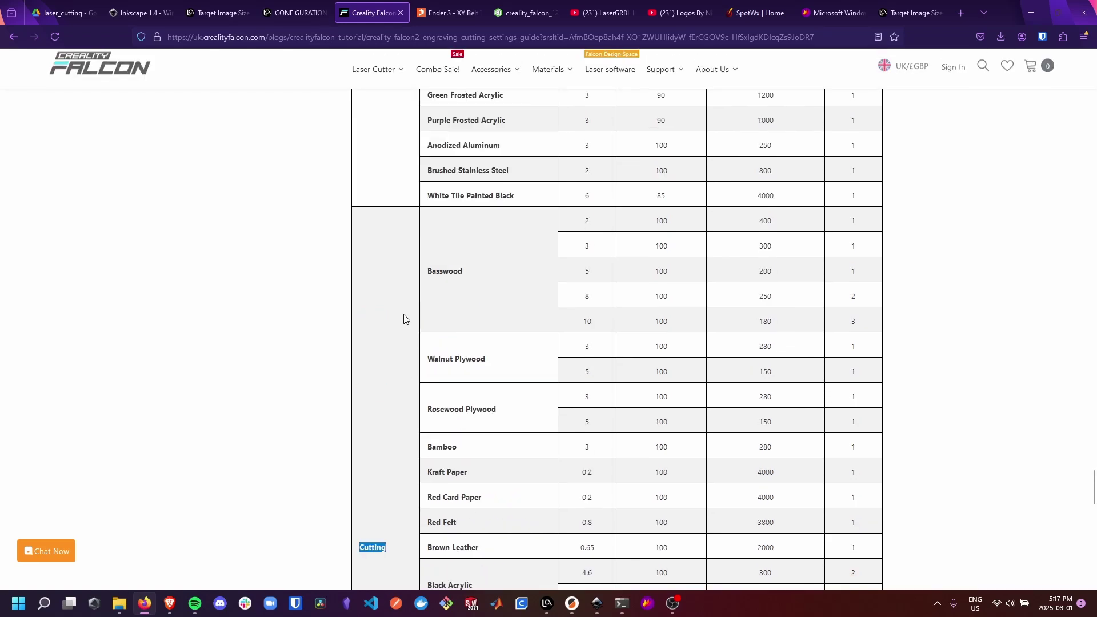
scroll(434, 337, up, 3)
scroll(465, 397, down, 2)
Read the Basswood cutting values: power 100 and speed 300.
double_click(525, 334)
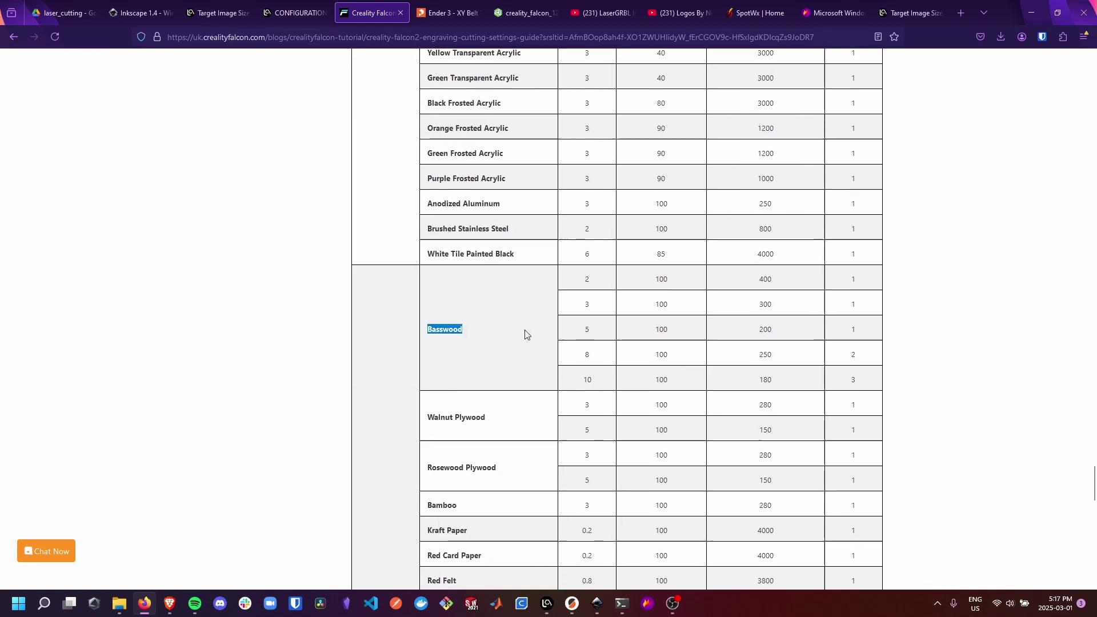
click(526, 336)
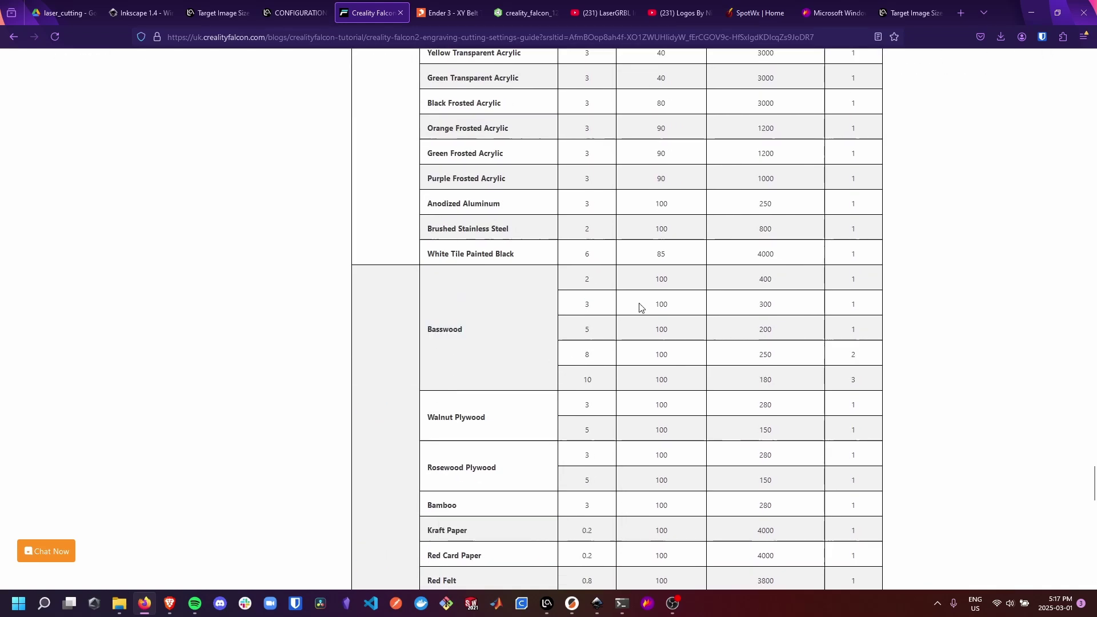
mouse_move(639, 307)
mouse_down()
mouse_move(984, 311)
mouse_move(790, 299)
mouse_move(660, 308)
mouse_up()
double_click(765, 304)
double_click(765, 304)
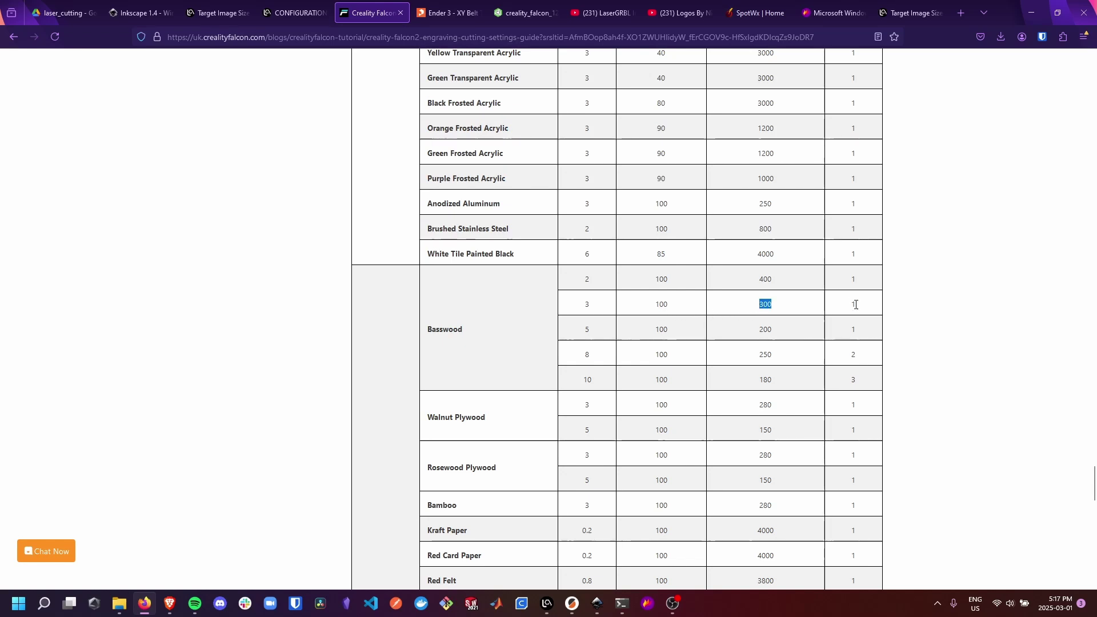
Review the table's thickness, power, work speed and passes column headers.
scroll(833, 344, up, 15)
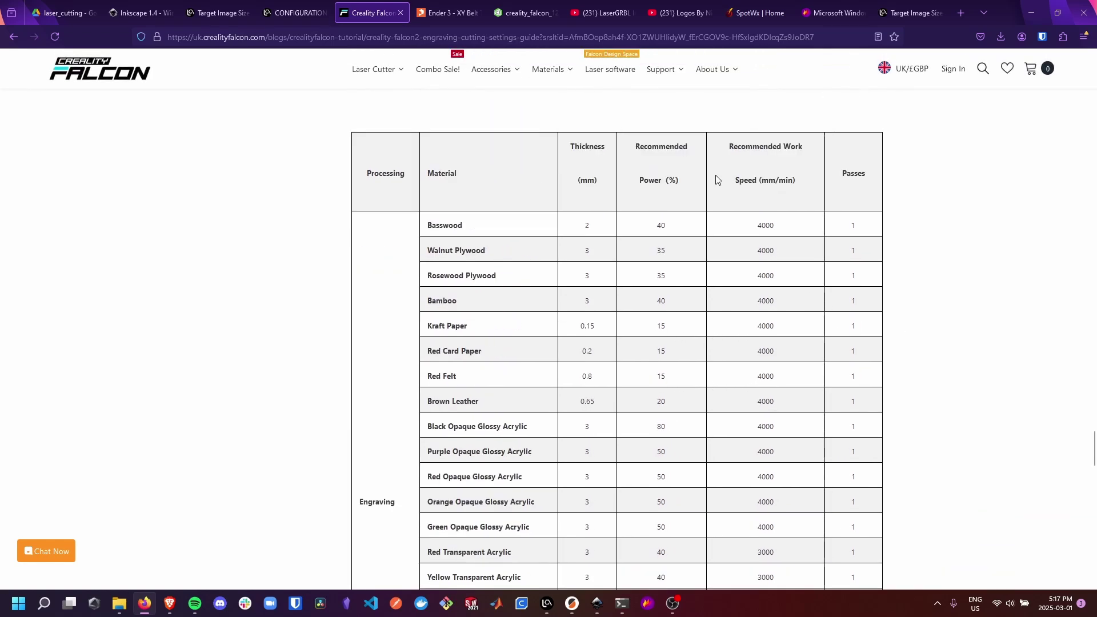
drag(671, 179, 856, 196)
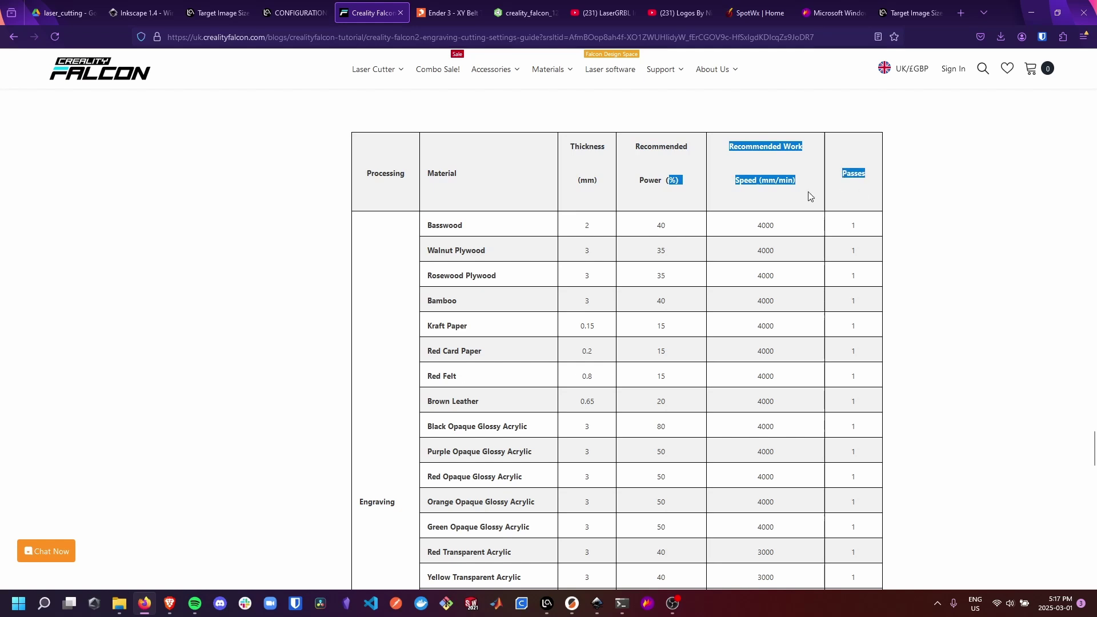
drag(624, 196, 896, 174)
click(909, 193)
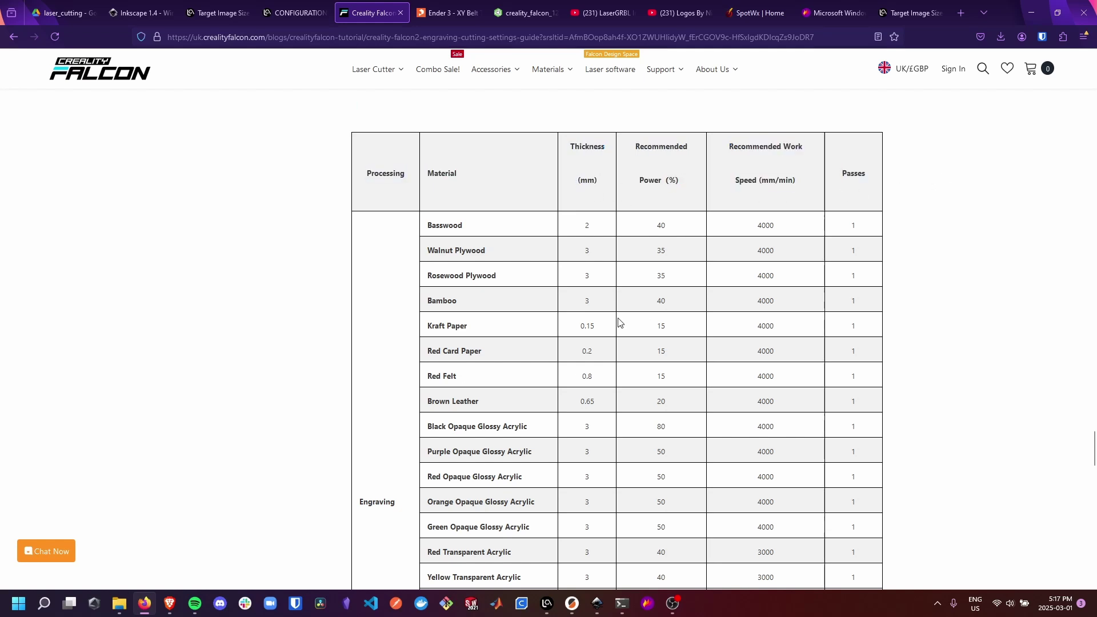
mouse_move(615, 603)
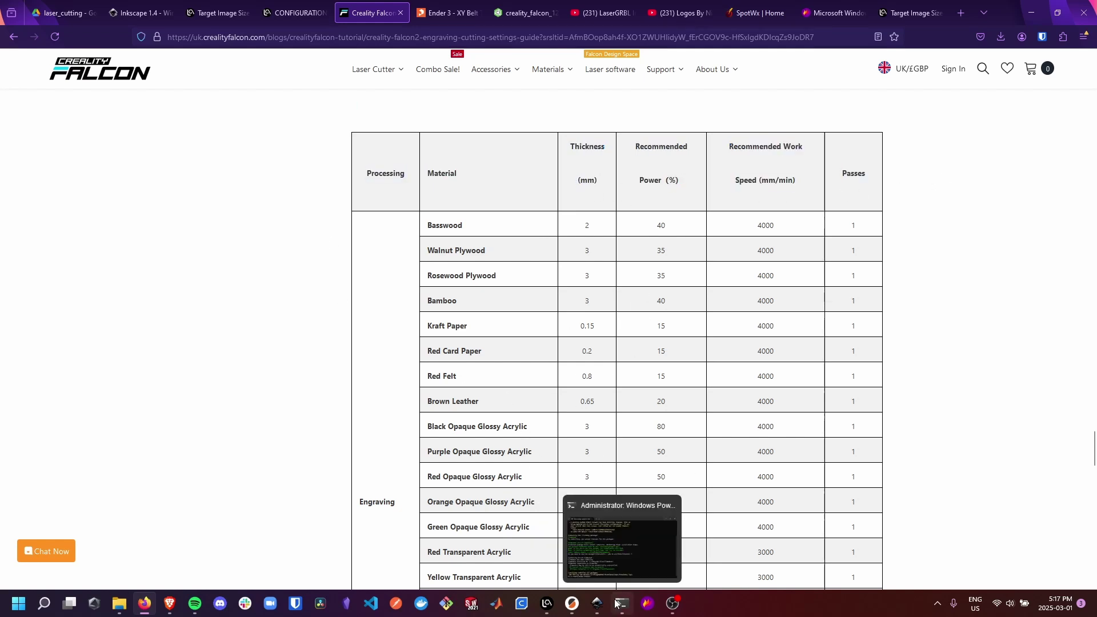
drag(578, 169, 866, 196)
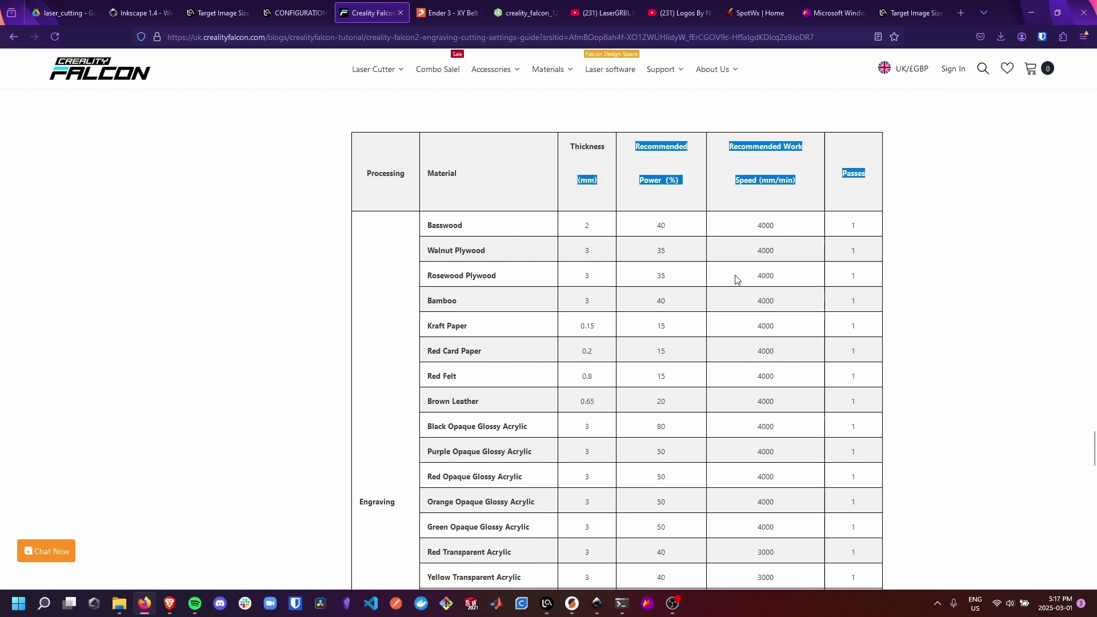
click(745, 197)
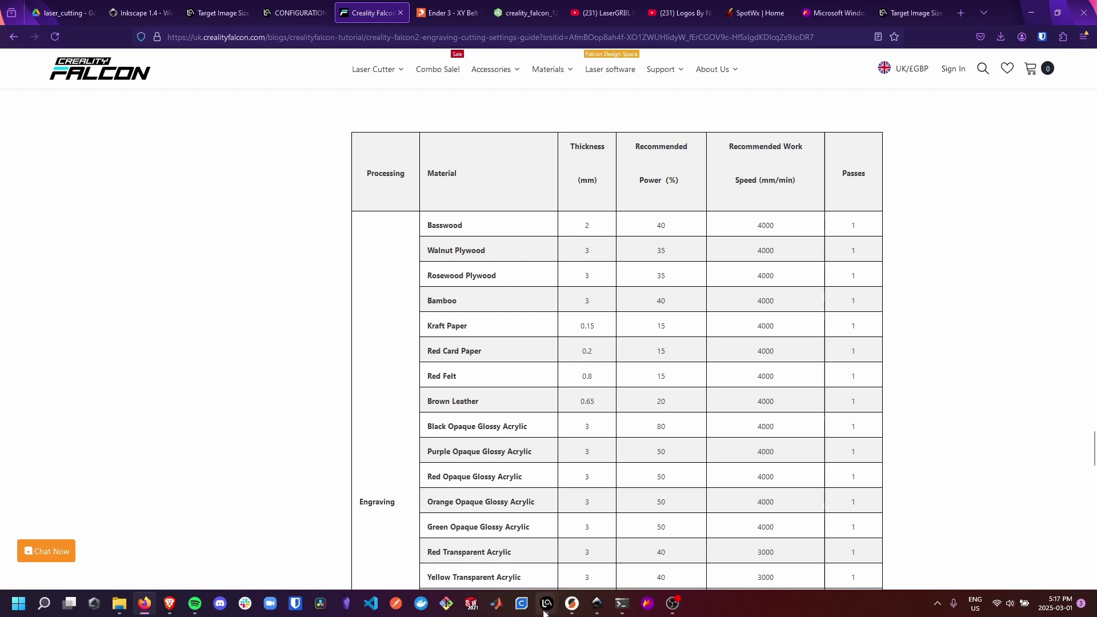
Back in the Target image dialog, keep Border Speed 300 and set the Color filter to Red.
mouse_move(544, 613)
click(605, 540)
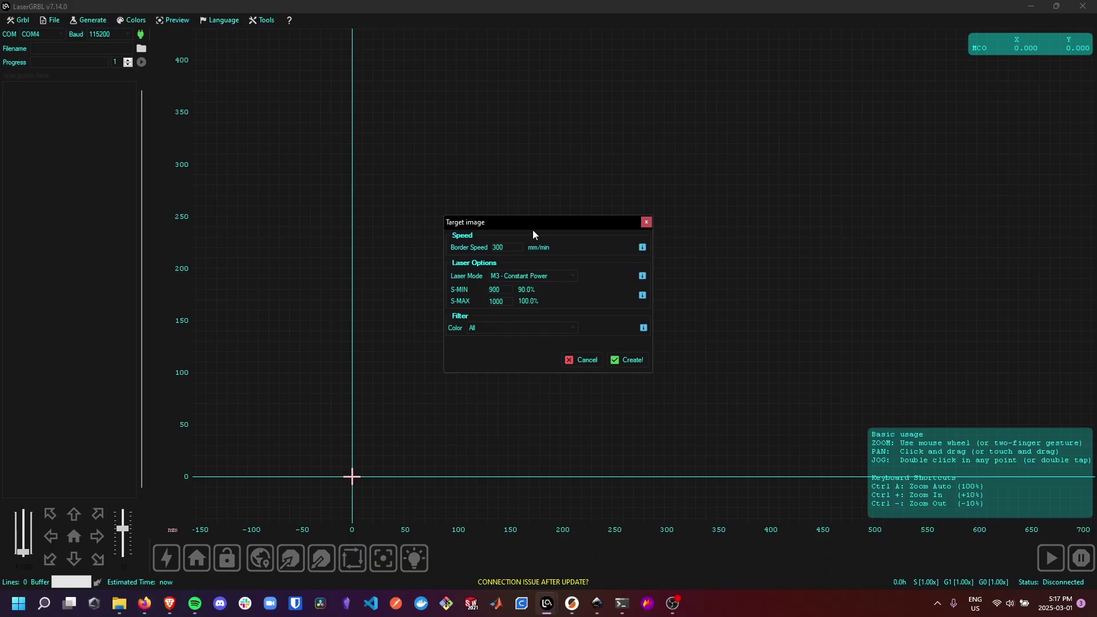
drag(507, 250, 458, 248)
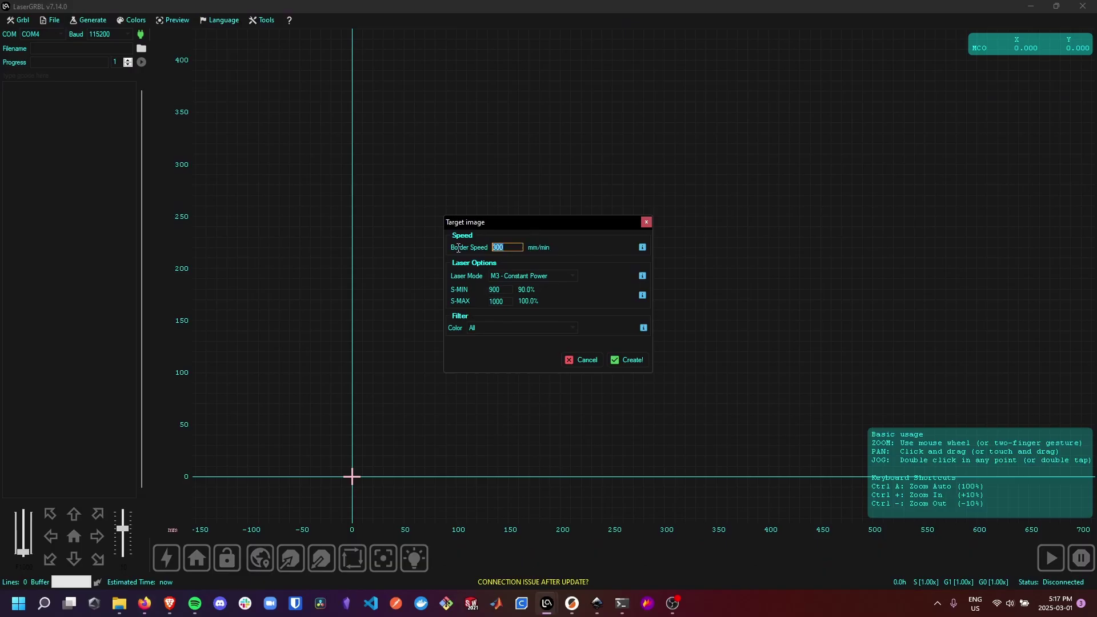
click(502, 251)
click(491, 329)
click(499, 346)
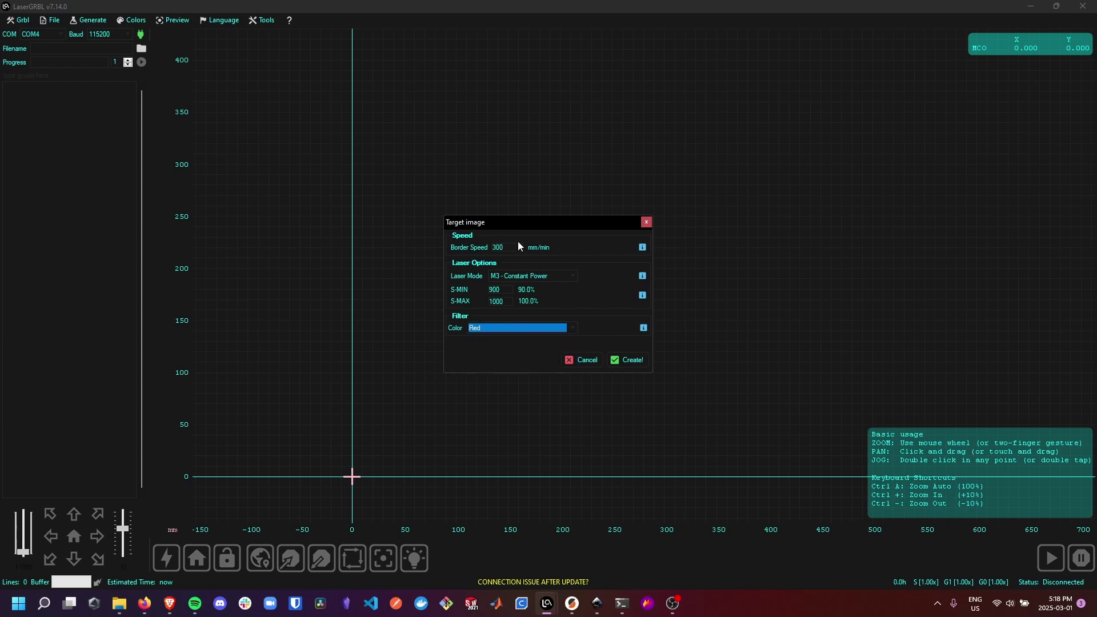
click(623, 358)
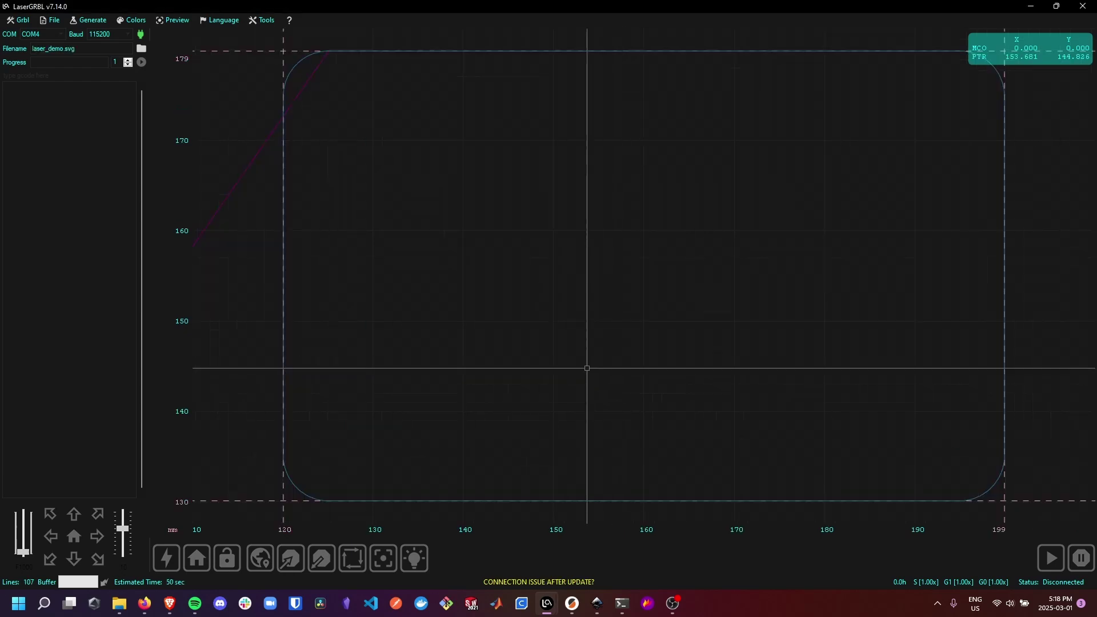
scroll(477, 179, up, 1)
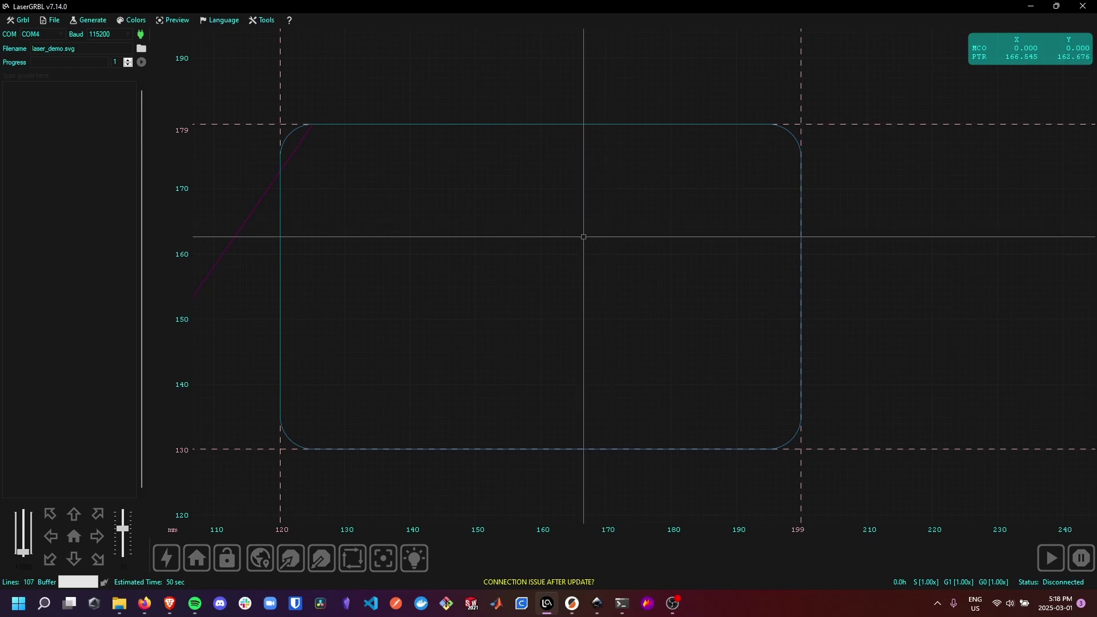
drag(392, 261, 487, 233)
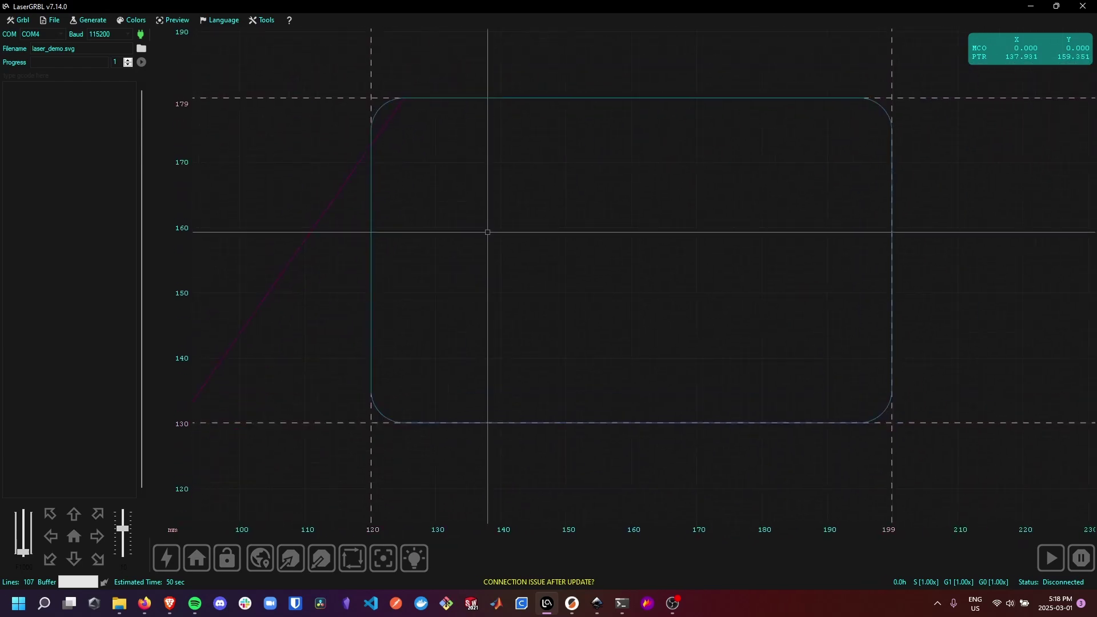
scroll(373, 320, down, 6)
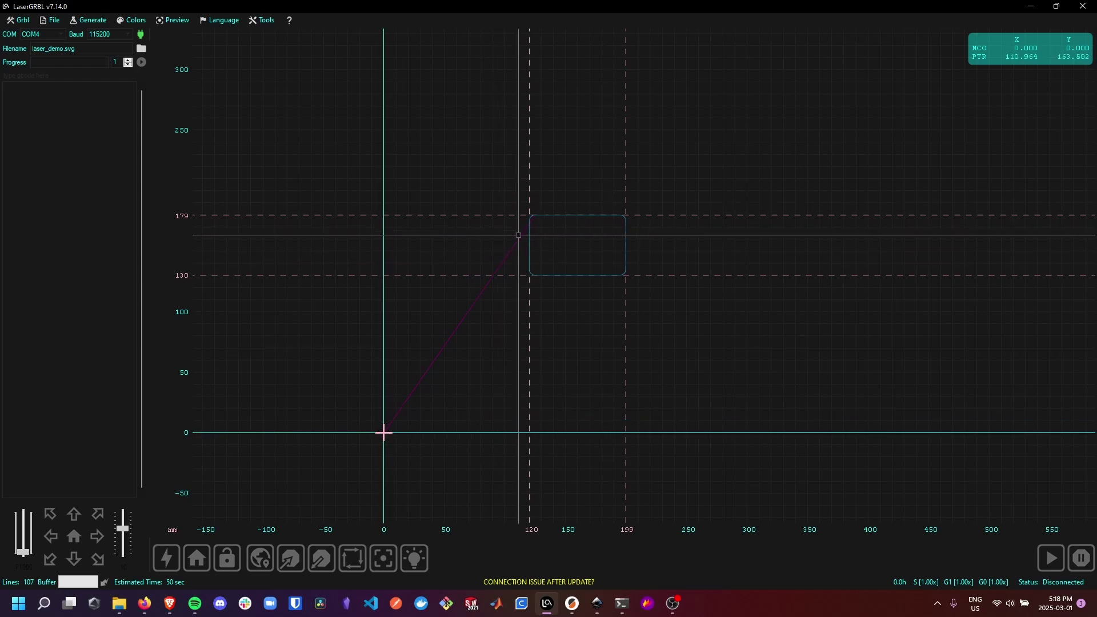
scroll(627, 272, up, 5)
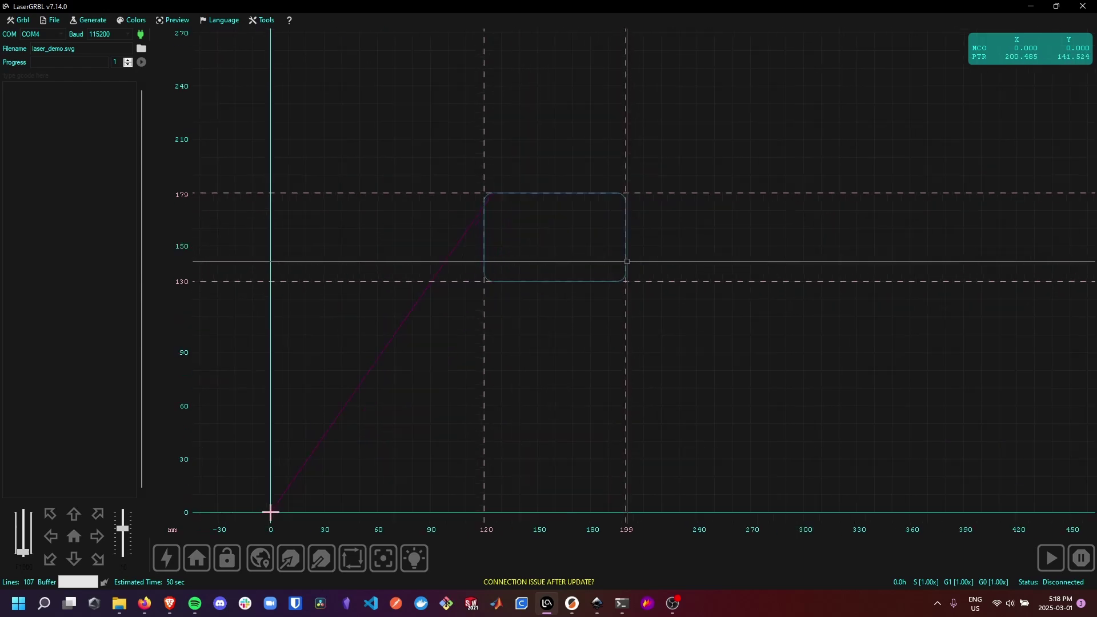
scroll(538, 276, down, 5)
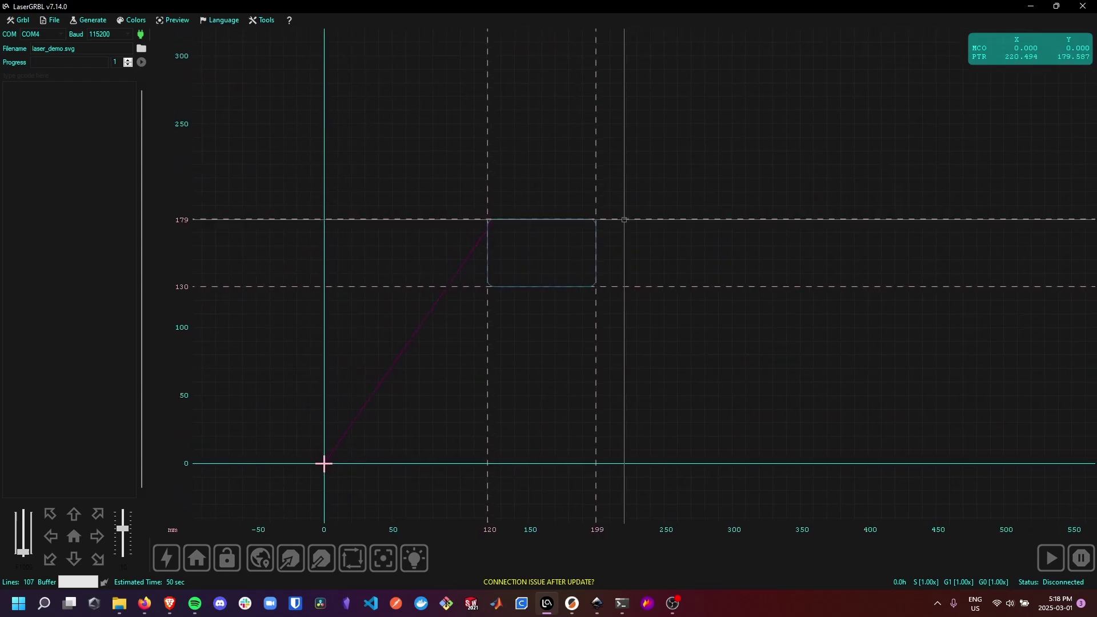
scroll(543, 260, up, 4)
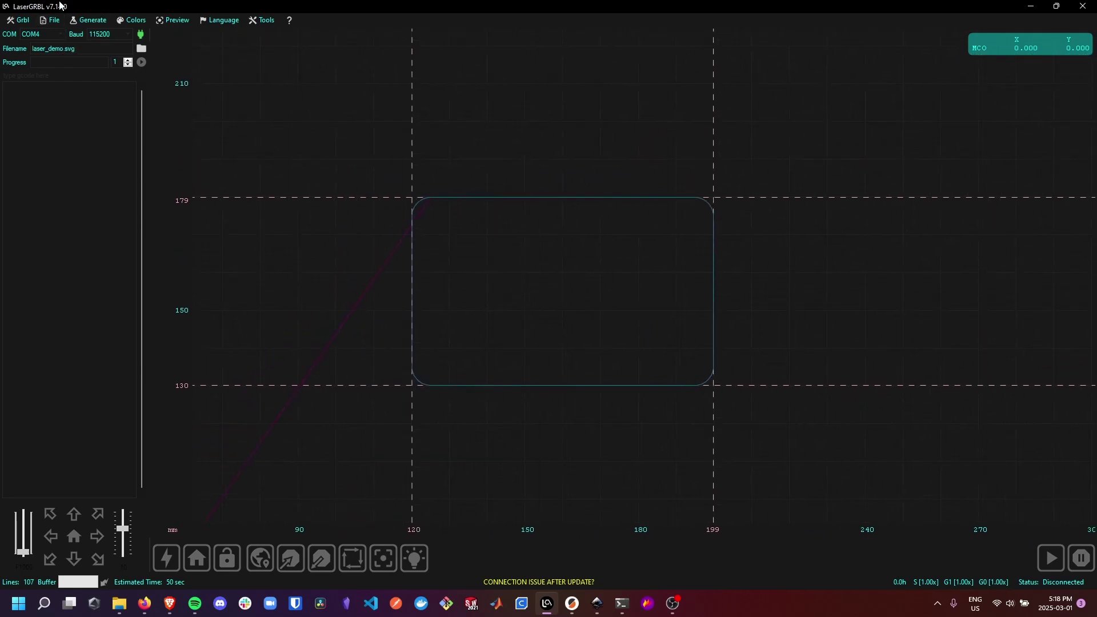
Append laser_demo to the job using File > Append File.
click(50, 20)
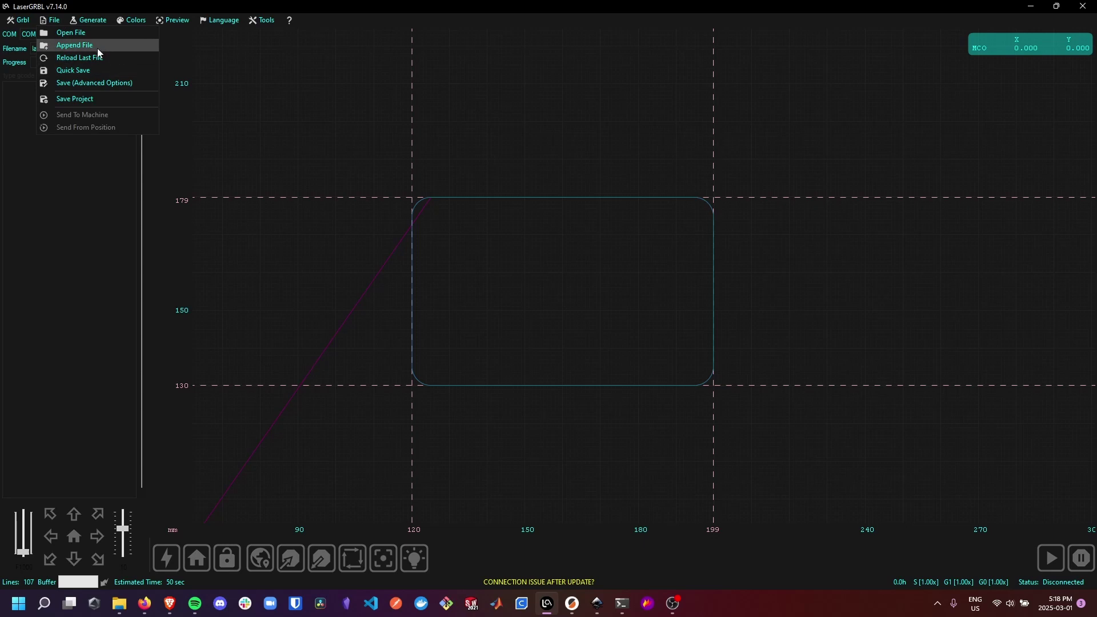
click(97, 48)
click(148, 142)
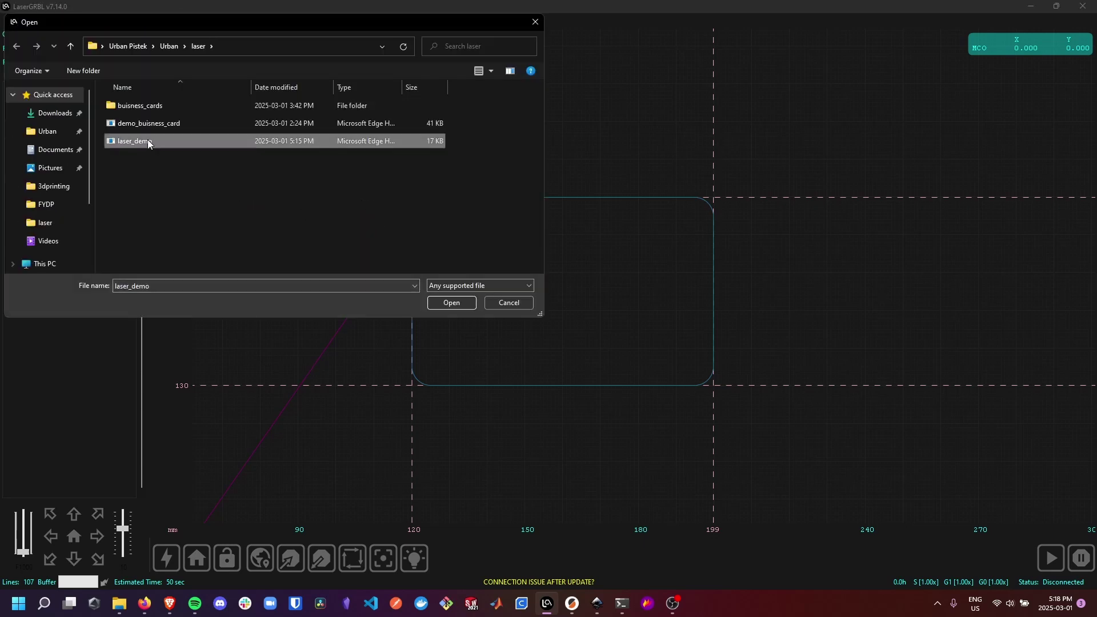
click(452, 303)
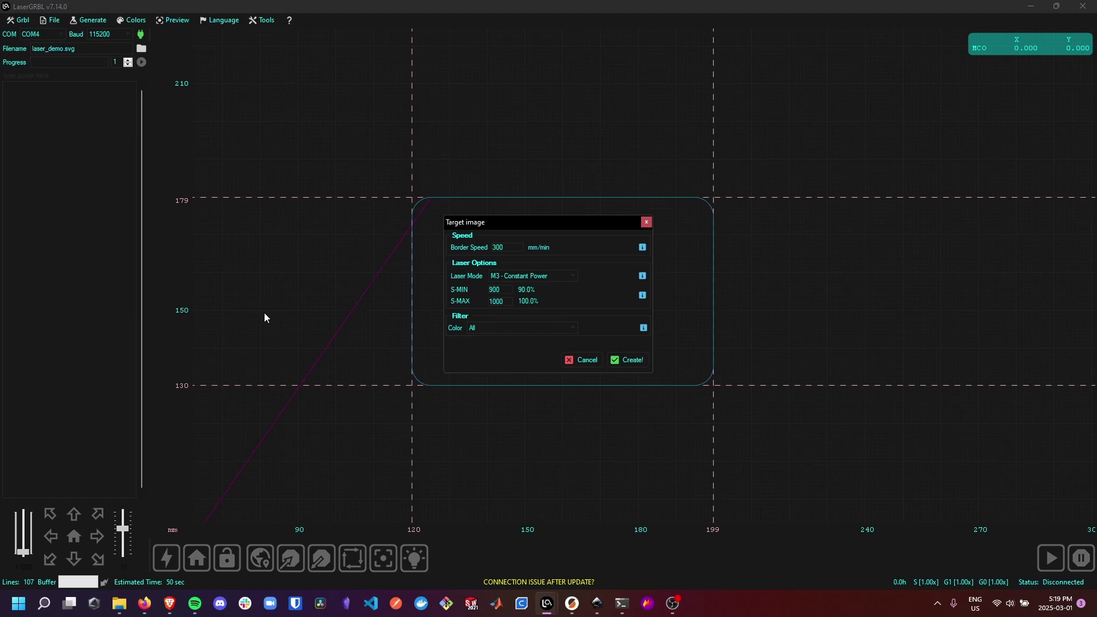
Set Border Speed to 4000, S-MIN to 0 and S-MAX to 400.
drag(502, 247, 439, 247)
text(4000)
click(505, 292)
double_click(505, 291)
text(0)
double_click(501, 302)
text(4)
key(Tab)
Filter the import to the Blue layer and create it.
click(494, 329)
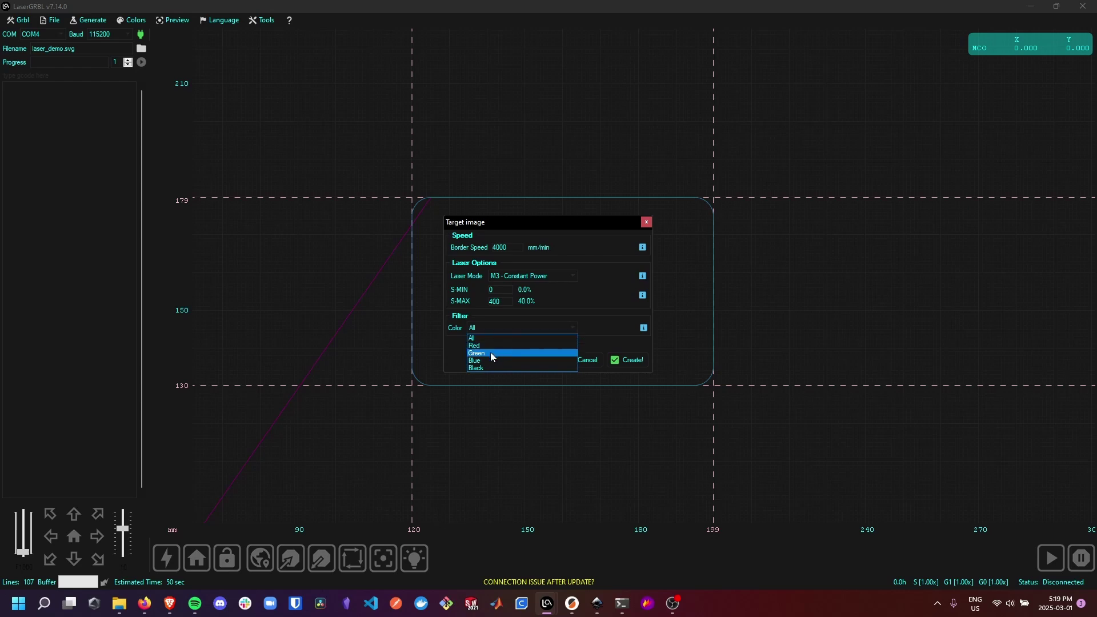
click(484, 361)
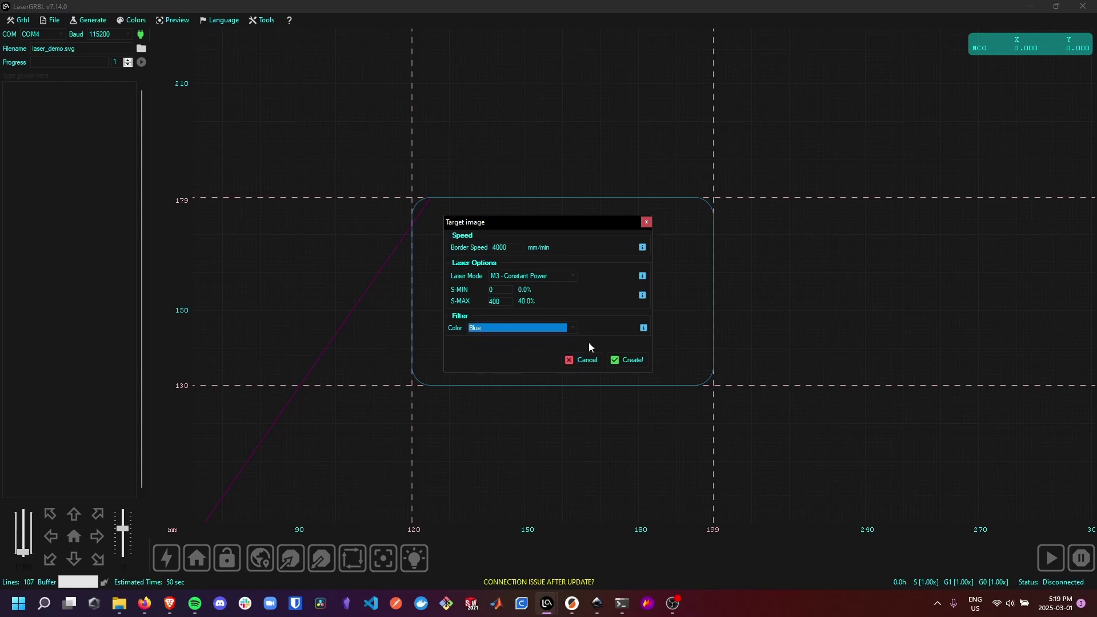
click(625, 361)
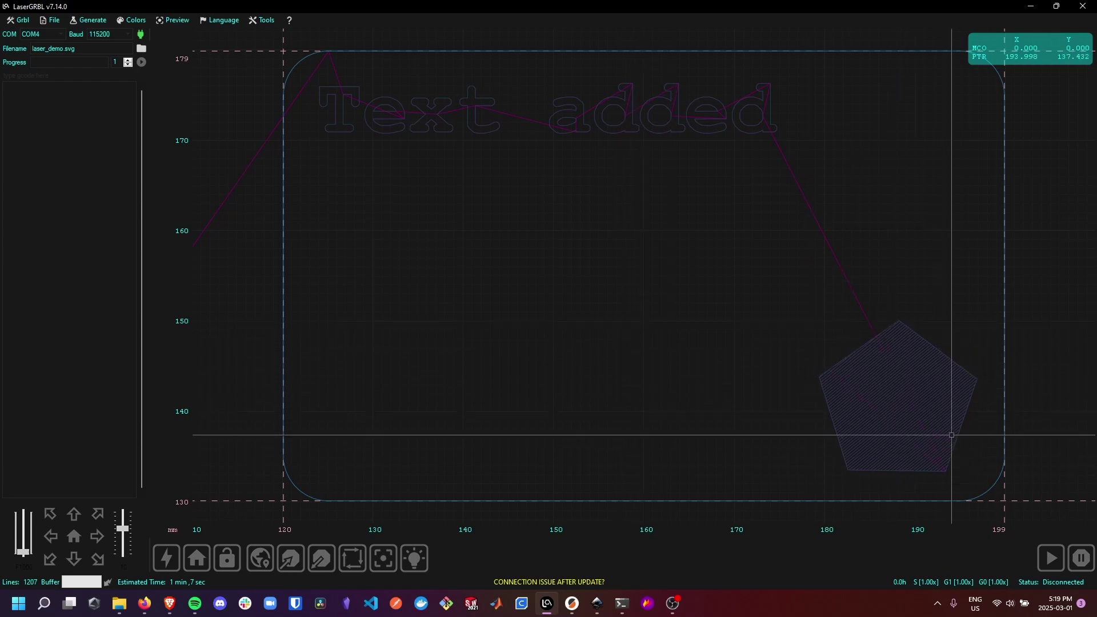
Append laser_demo to the job again using File > Append File.
click(48, 21)
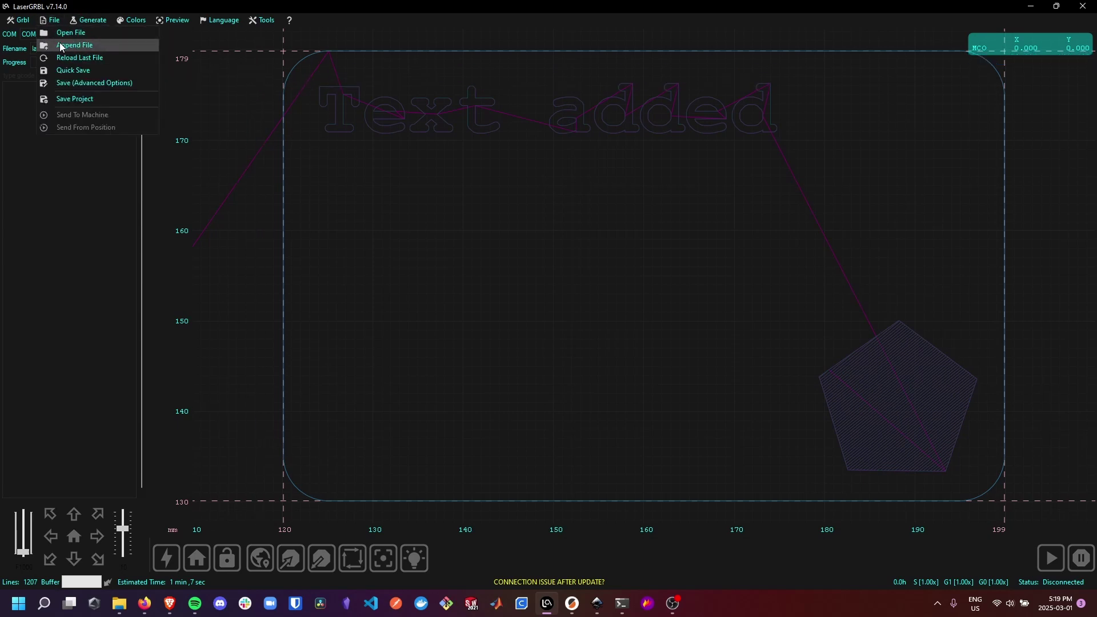
click(60, 43)
click(169, 143)
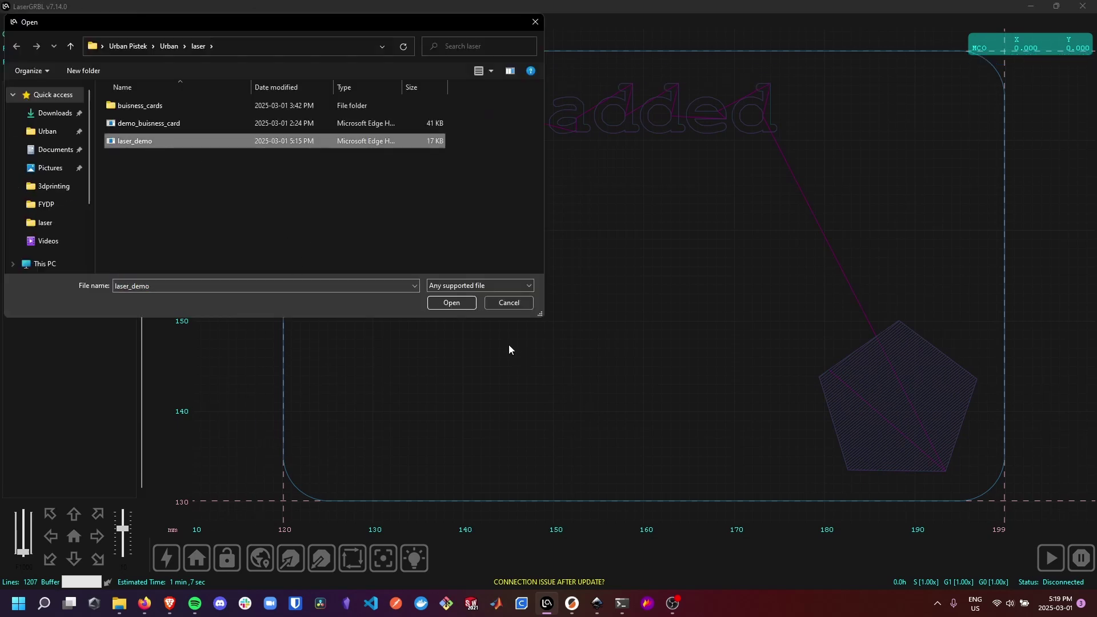
click(451, 303)
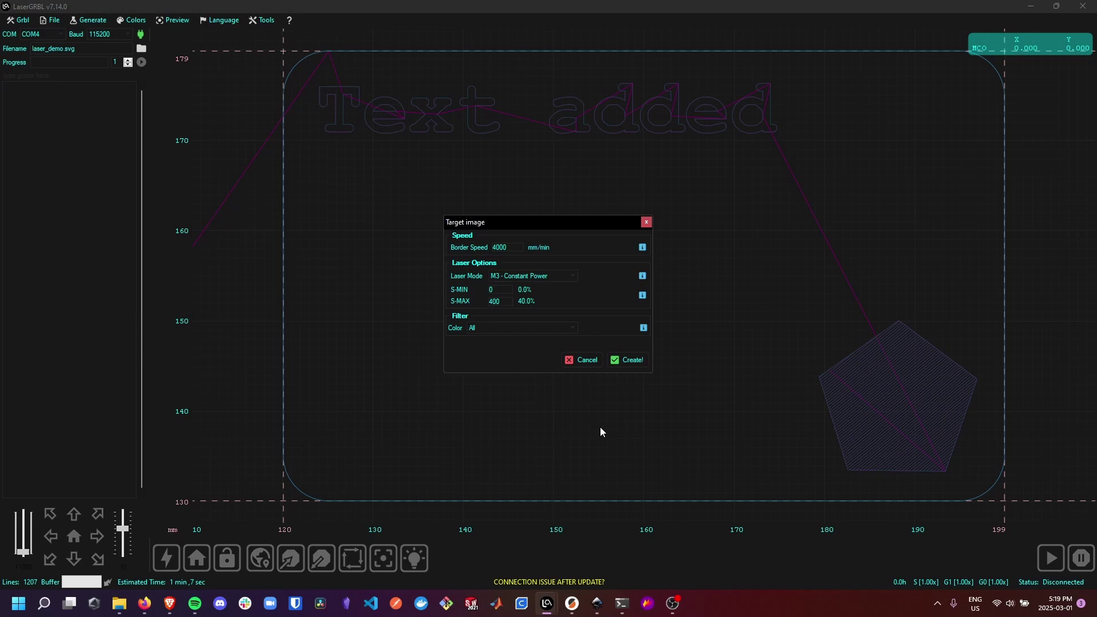
Filter the import to Black, lower S-MAX to 200 (20% power), and create the layer.
click(490, 328)
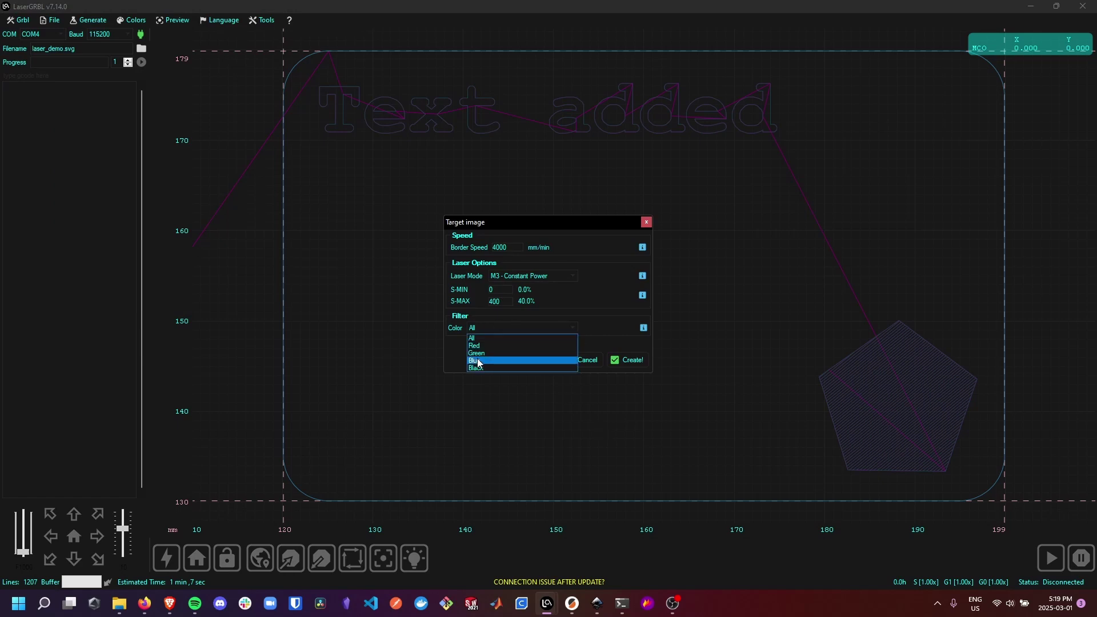
click(530, 366)
click(495, 301)
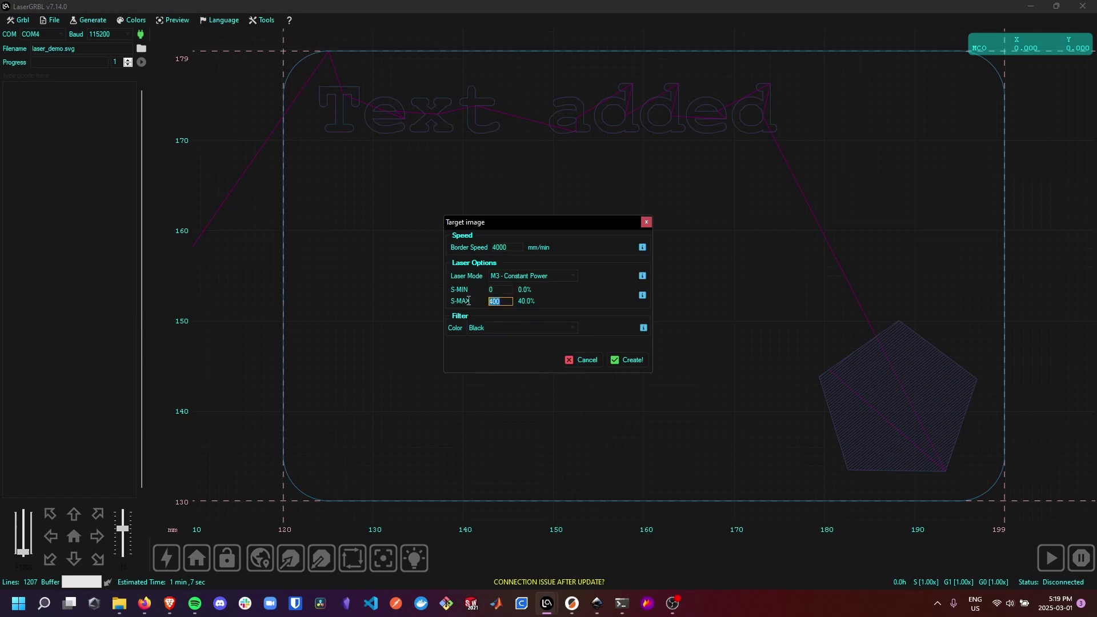
text(2)
click(628, 359)
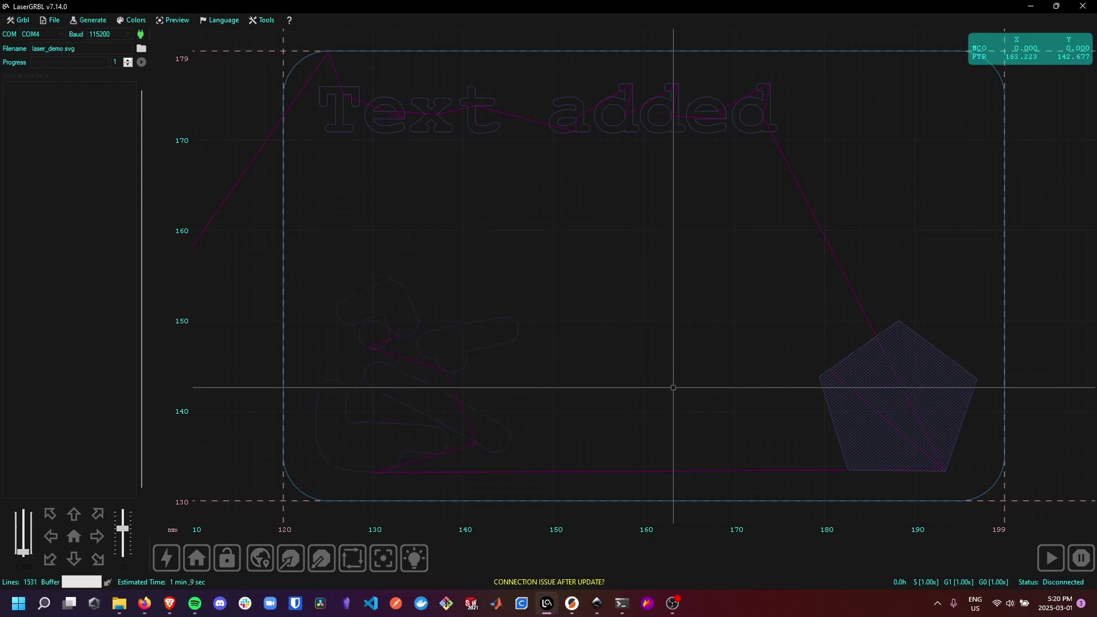
scroll(444, 358, down, 3)
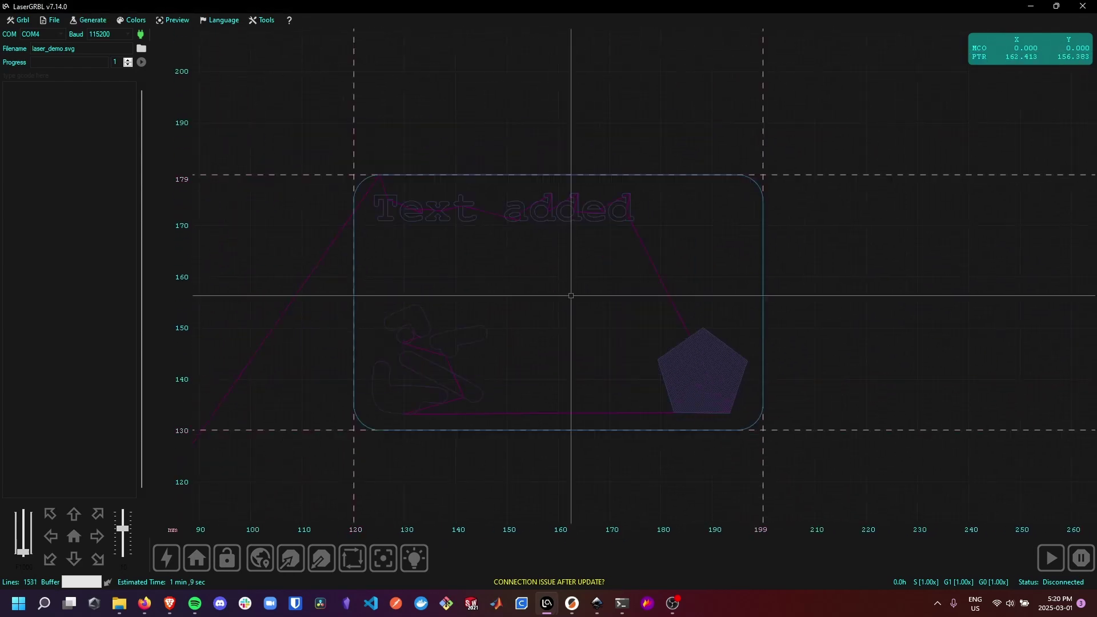
scroll(454, 347, up, 1)
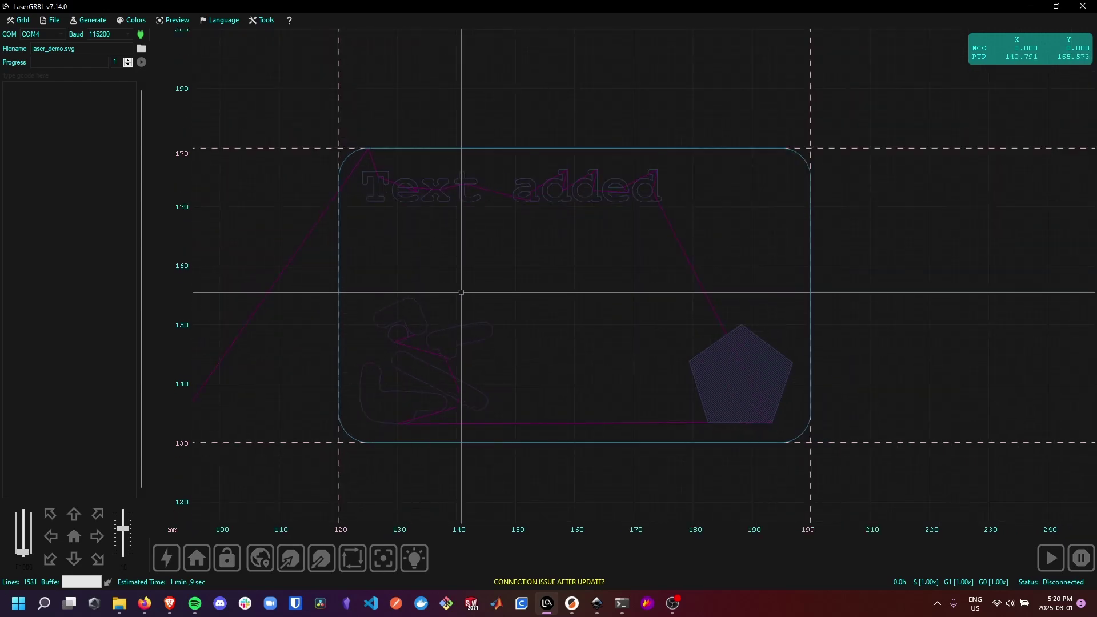
Quick Save the job as GCODE, adding 'gcode' to the end of the file name.
click(51, 20)
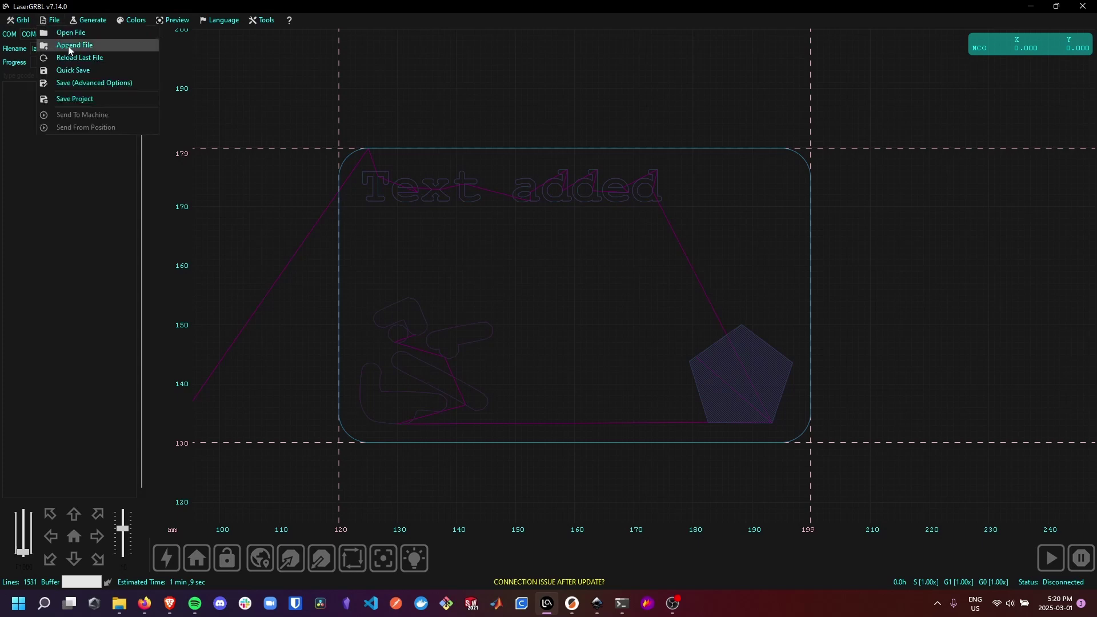
click(91, 71)
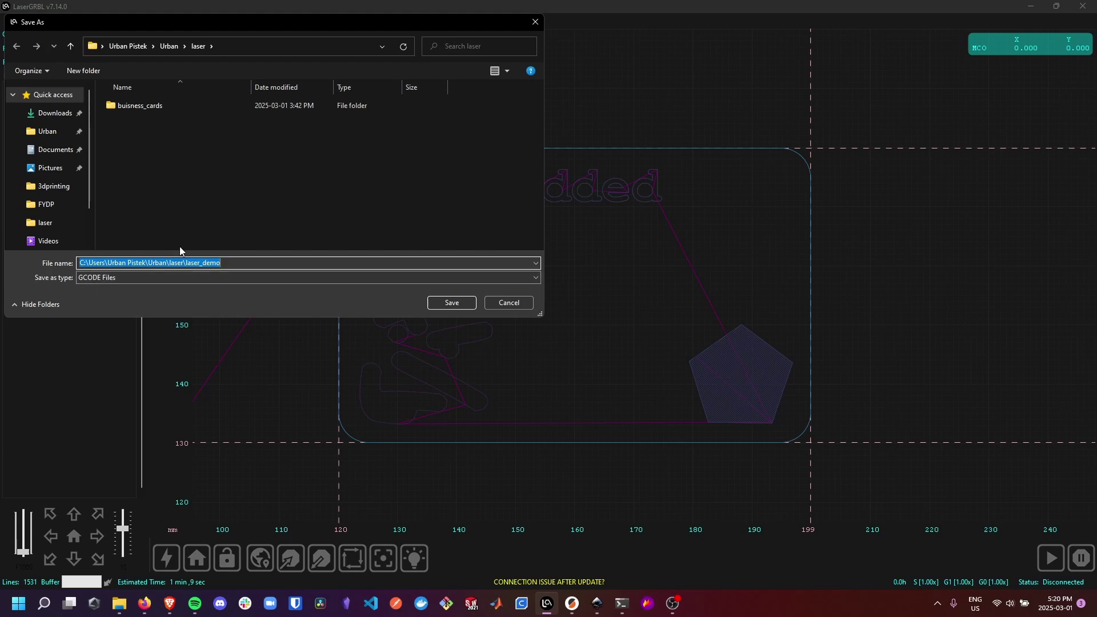
click(222, 265)
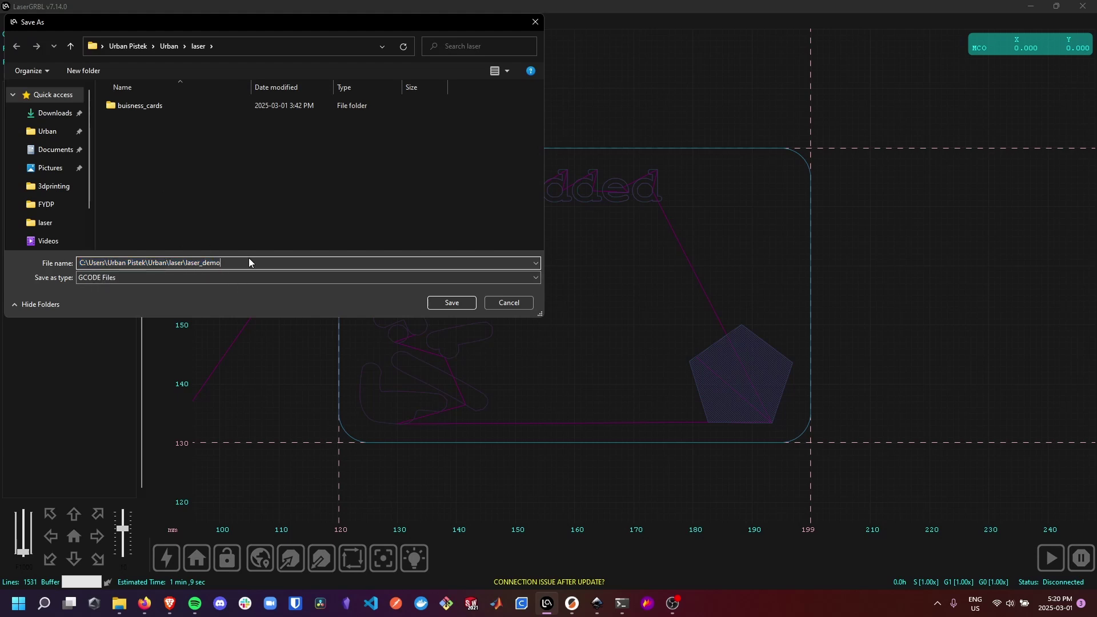
text(gcode)
key(Return)
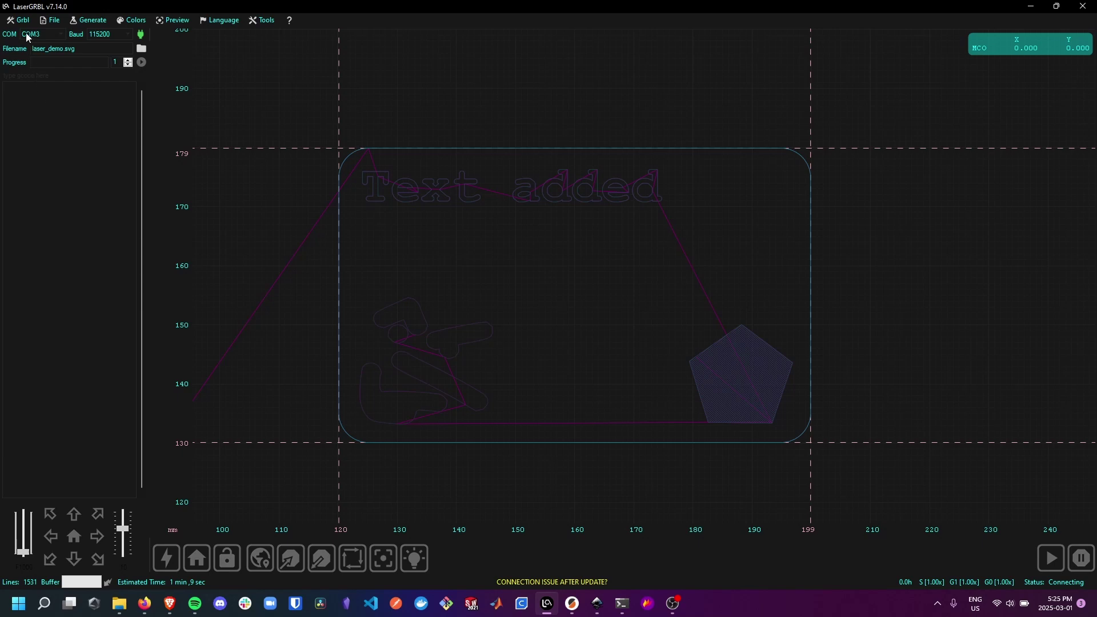
Connect LaserGRBL to the laser on COM3 from the Grbl menu.
click(20, 18)
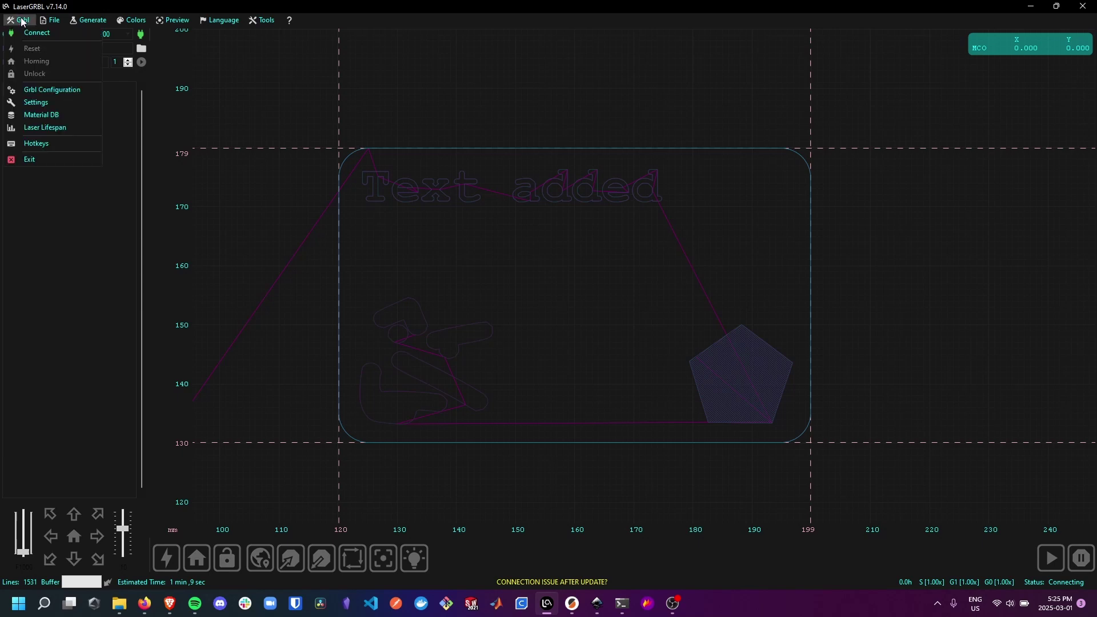
click(29, 32)
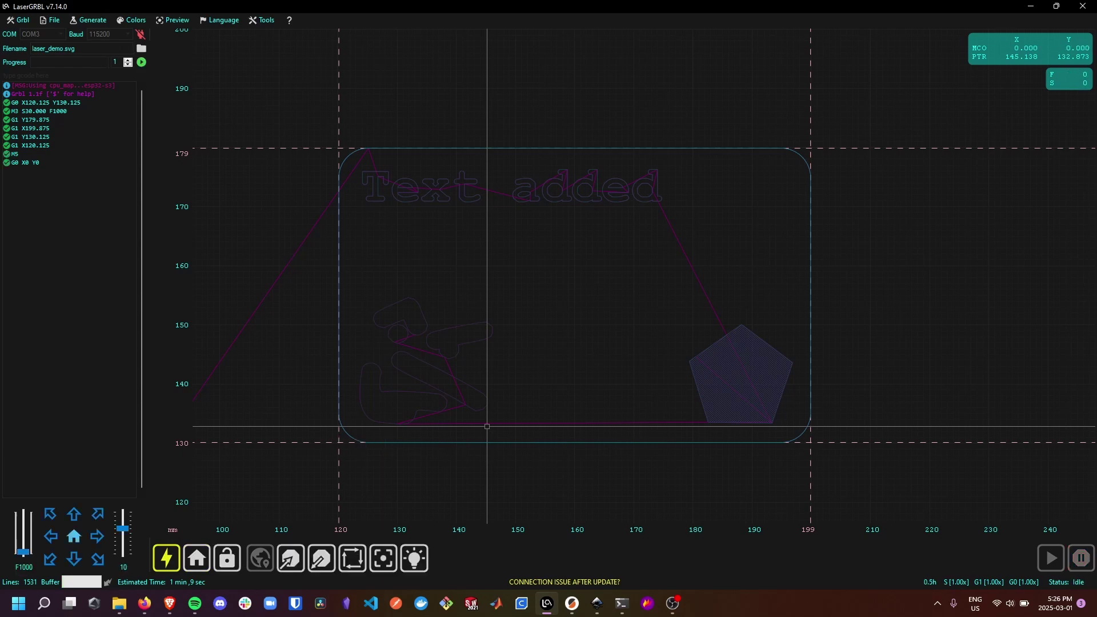
Frame the 120–199 × 130–179 mm job boundary again and open the File menu.
click(352, 557)
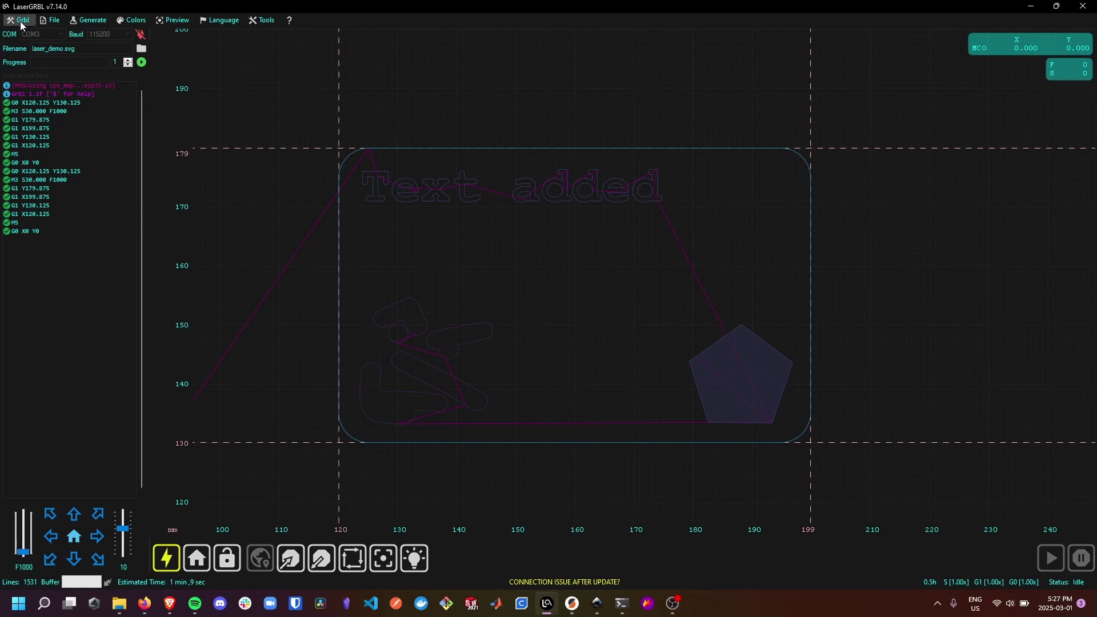
click(41, 20)
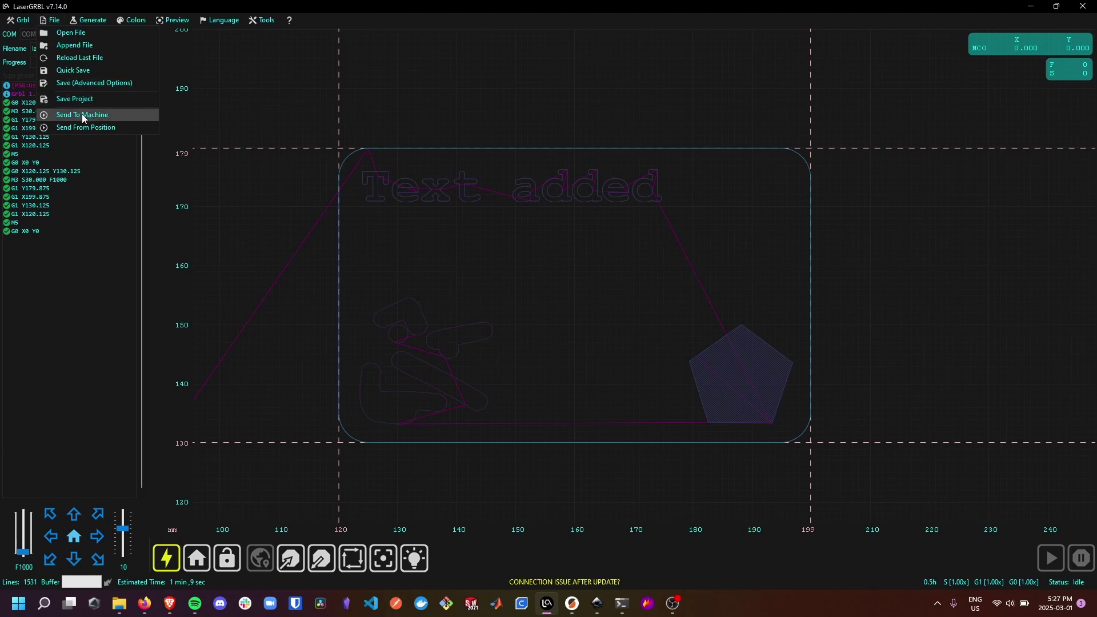